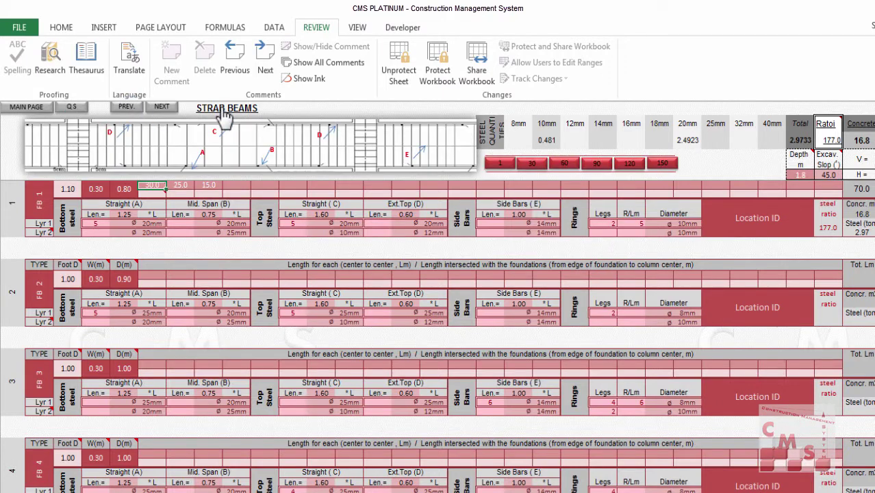
- Open the Foundations sheet and try editing PC1's Short Span Total, dismissing the protected-sheet warning
{"action": "left_click", "coordinate": [122, 108]}
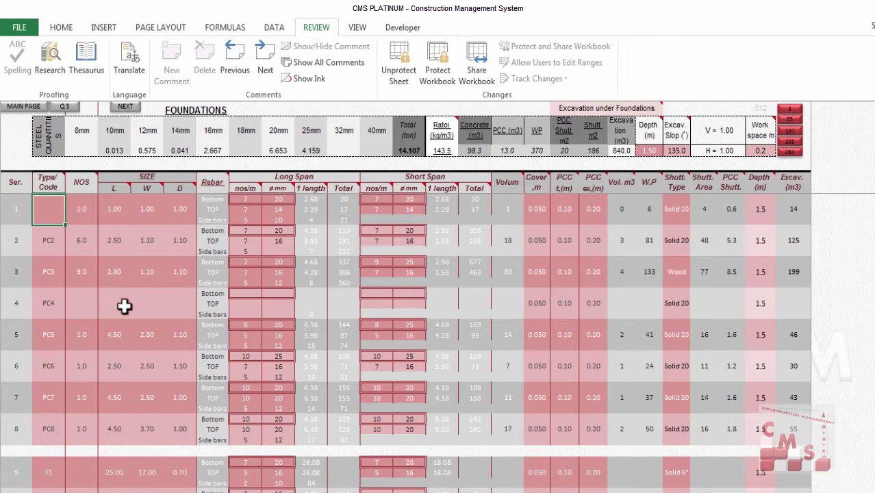
{"action": "left_click", "coordinate": [476, 216]}
{"action": "double_click", "coordinate": [475, 216]}
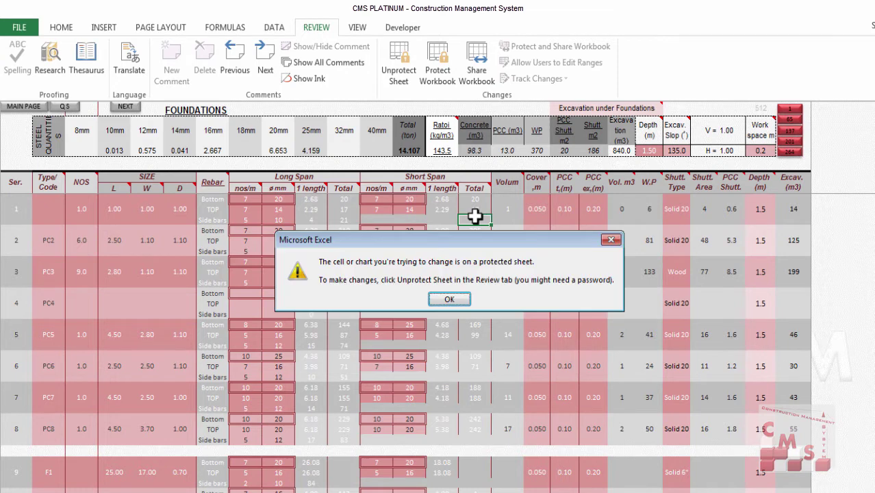
{"action": "key", "text": "Return"}
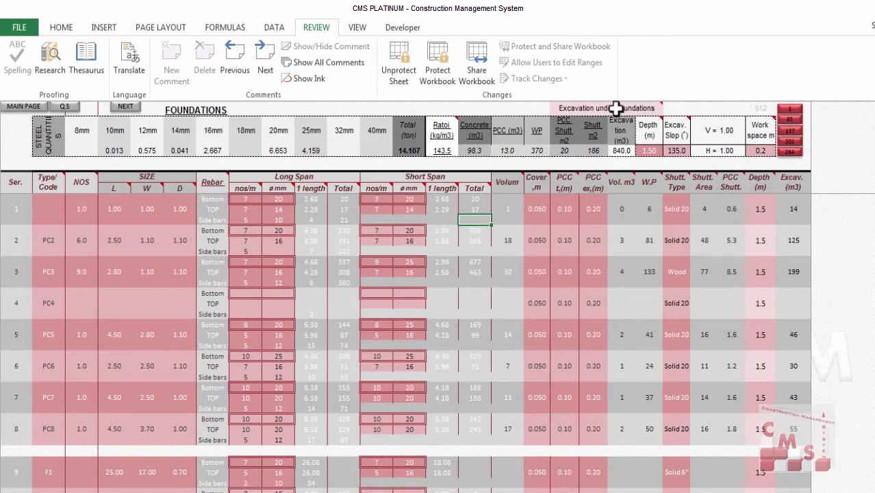
{"action": "mouse_move", "coordinate": [648, 110]}
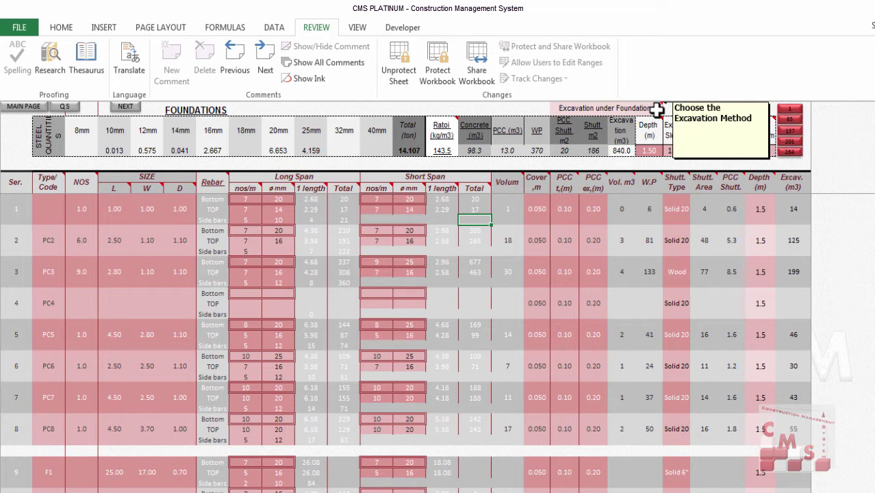
{"action": "left_click", "coordinate": [658, 110]}
{"action": "left_click", "coordinate": [668, 108]}
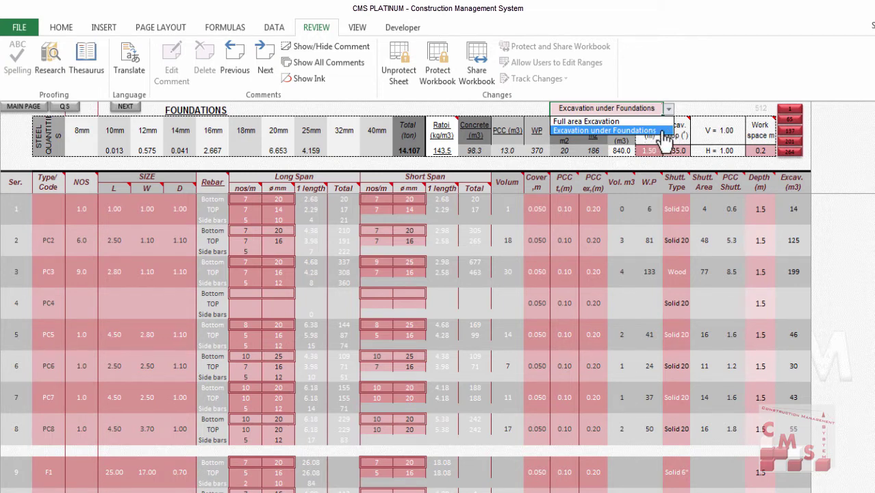
{"action": "left_click", "coordinate": [663, 132]}
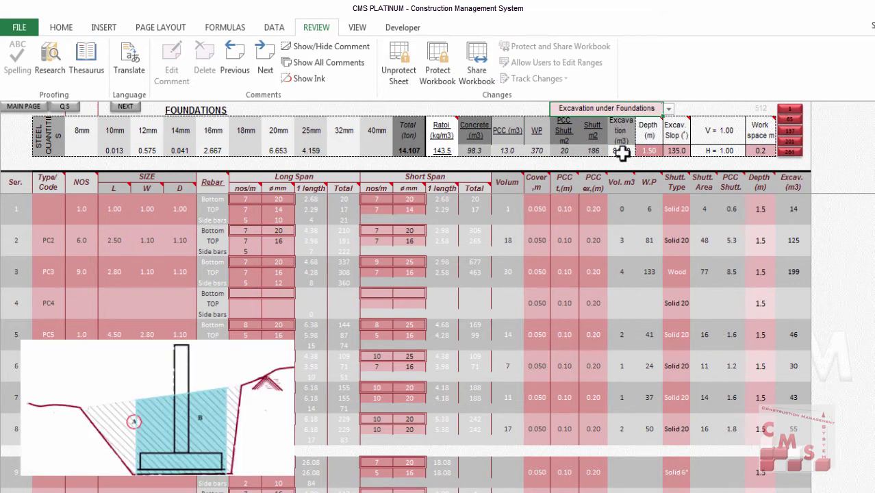
- Set Excav. Slop to 90 degrees, cutting total excavation from 840.0 to 522.1 m3
{"action": "left_click", "coordinate": [648, 150]}
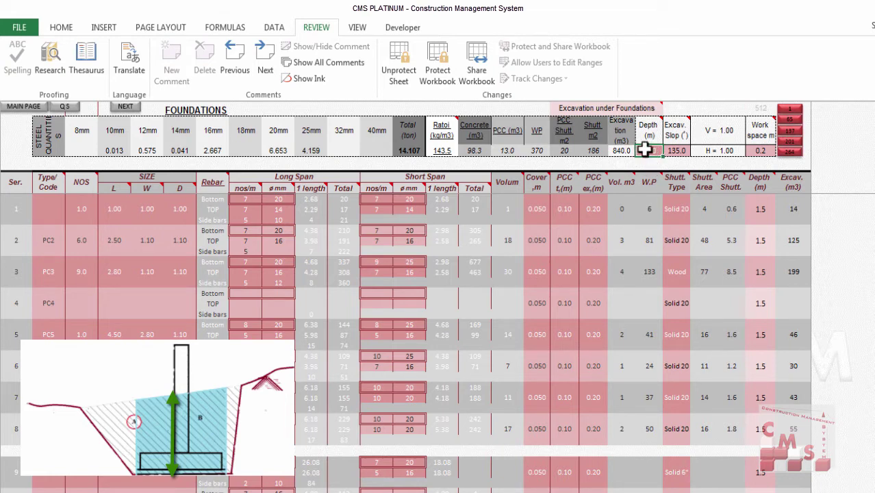
{"action": "mouse_move", "coordinate": [650, 127]}
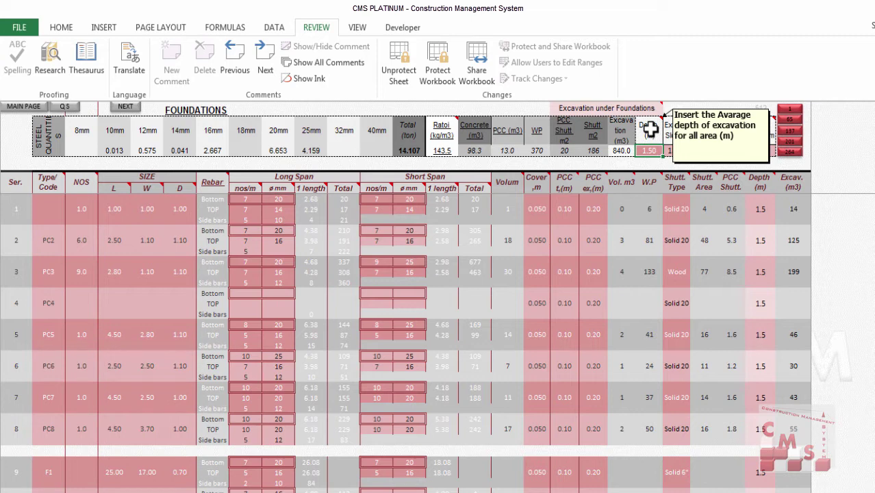
{"action": "left_click", "coordinate": [679, 150]}
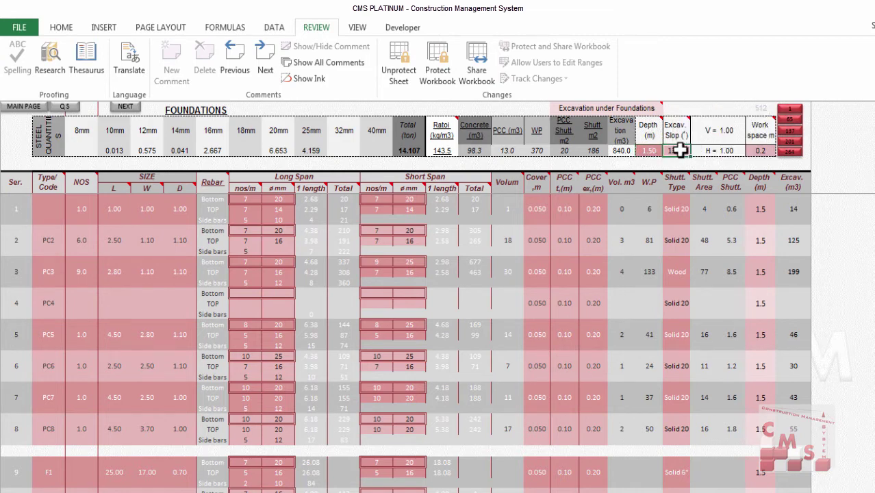
{"action": "mouse_move", "coordinate": [680, 151]}
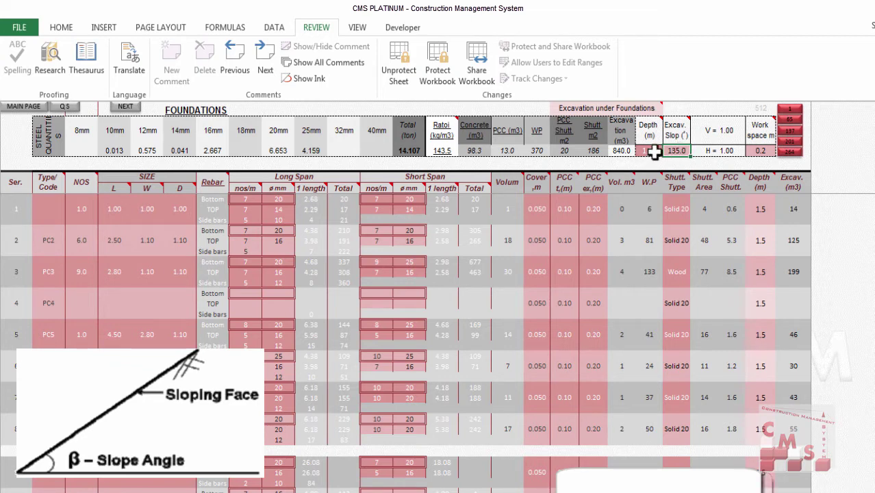
{"action": "mouse_move", "coordinate": [709, 149]}
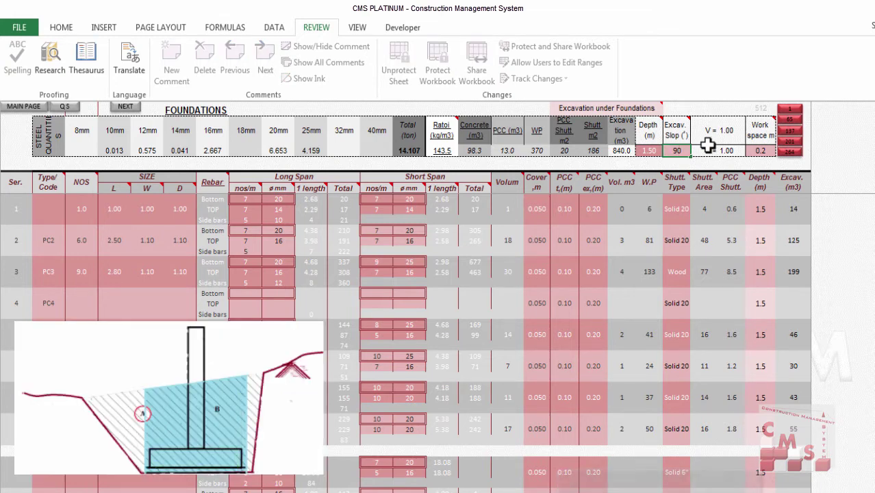
{"action": "key", "text": "Return"}
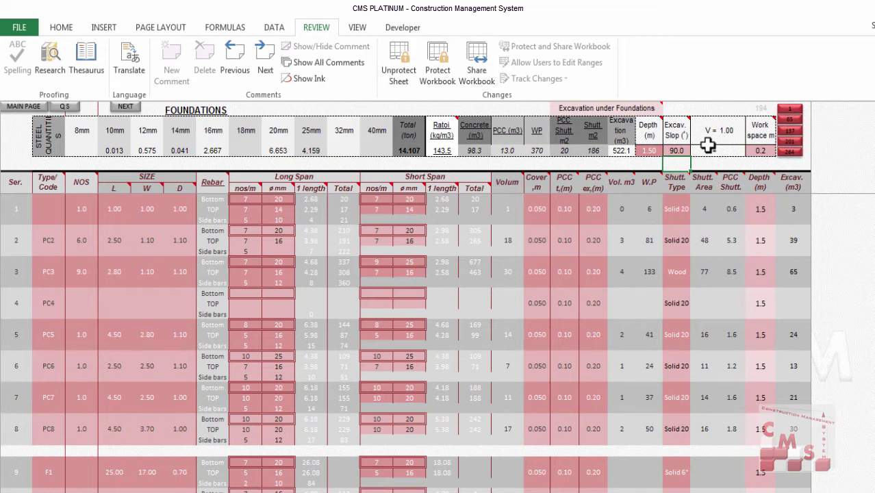
{"action": "left_click", "coordinate": [766, 152]}
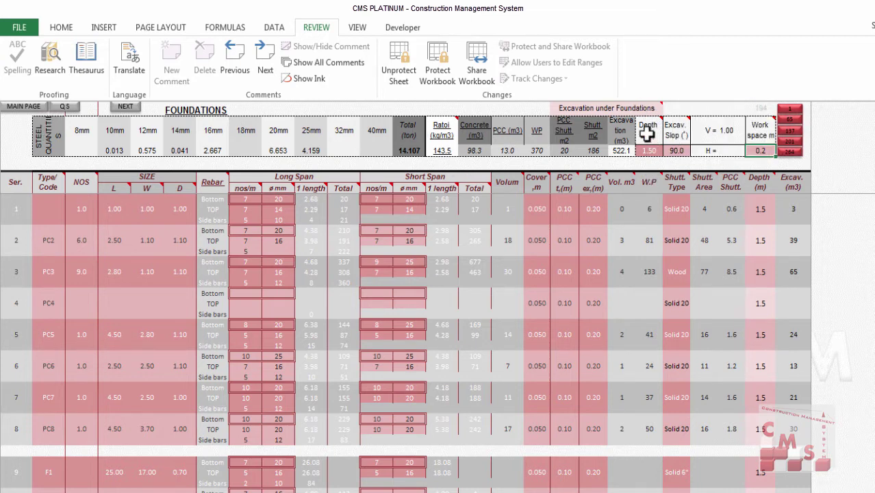
{"action": "mouse_move", "coordinate": [657, 107]}
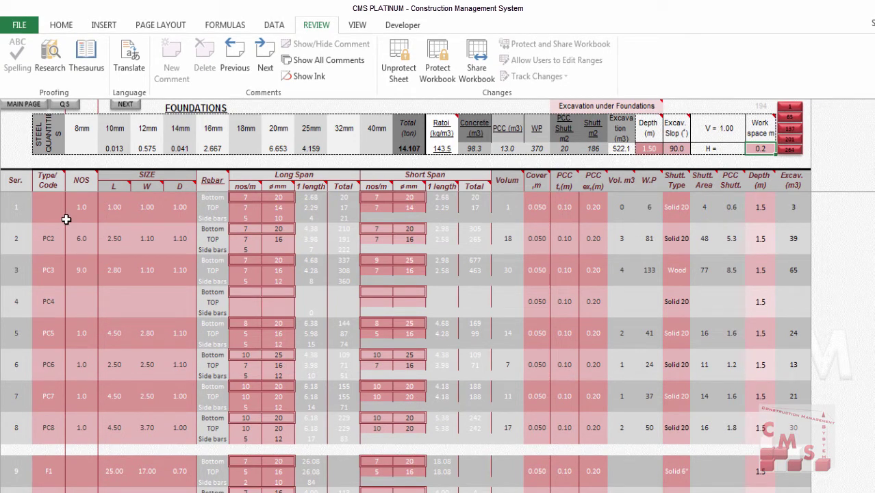
{"action": "left_click", "coordinate": [52, 211]}
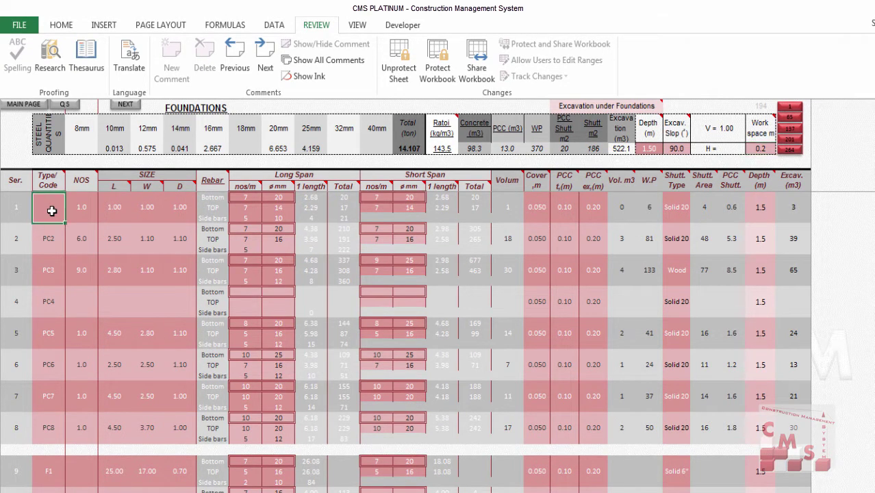
{"action": "left_click", "coordinate": [261, 492]}
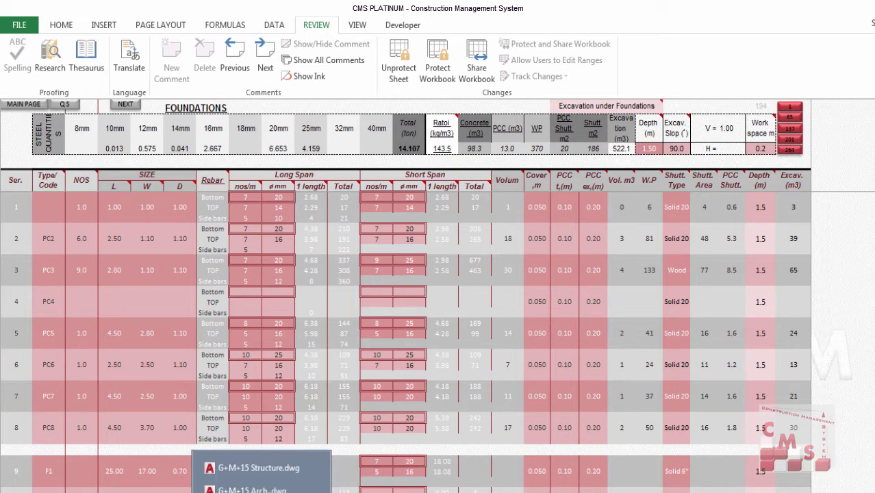
{"action": "left_click", "coordinate": [253, 468]}
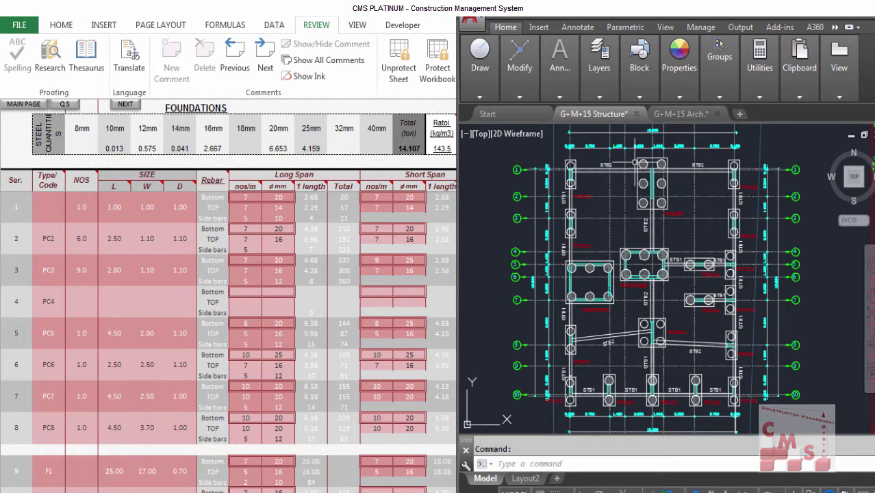
{"action": "scroll", "coordinate": [634, 162], "scroll_direction": "up", "scroll_amount": 3}
{"action": "scroll", "coordinate": [635, 163], "scroll_direction": "down", "scroll_amount": 3}
{"action": "scroll", "coordinate": [636, 159], "scroll_direction": "up", "scroll_amount": 3}
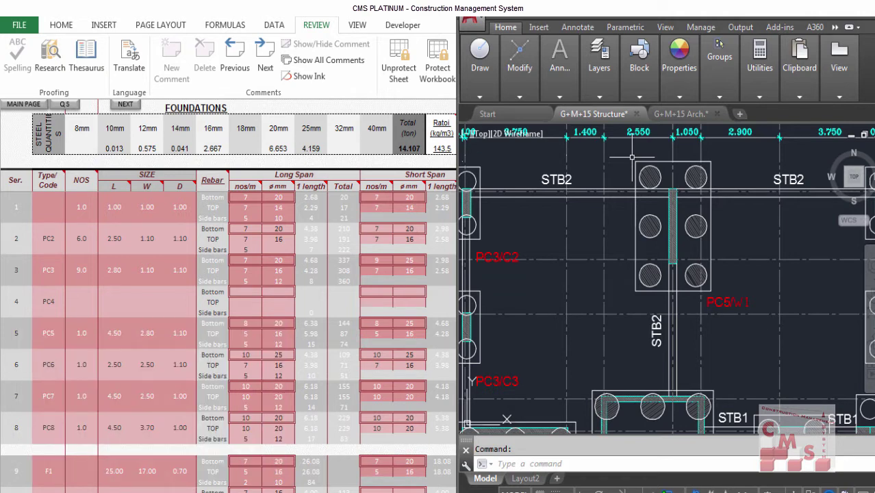
{"action": "scroll", "coordinate": [632, 157], "scroll_direction": "down", "scroll_amount": 3}
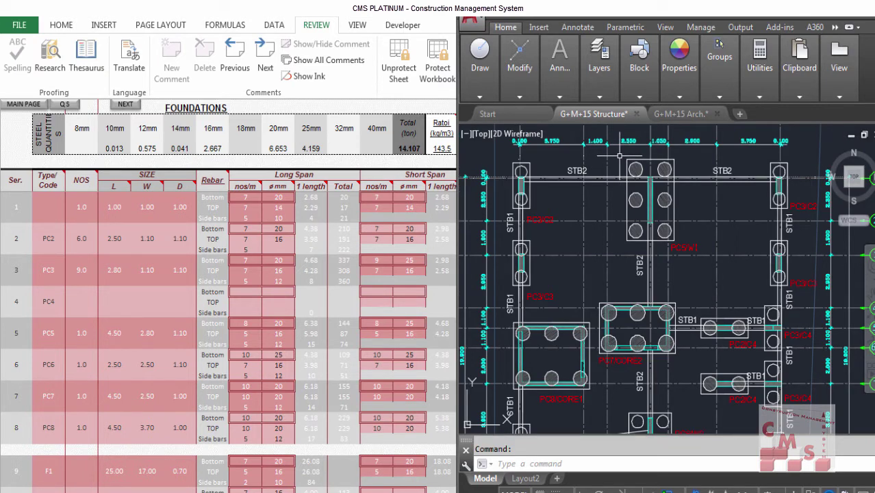
{"action": "left_click", "coordinate": [52, 210]}
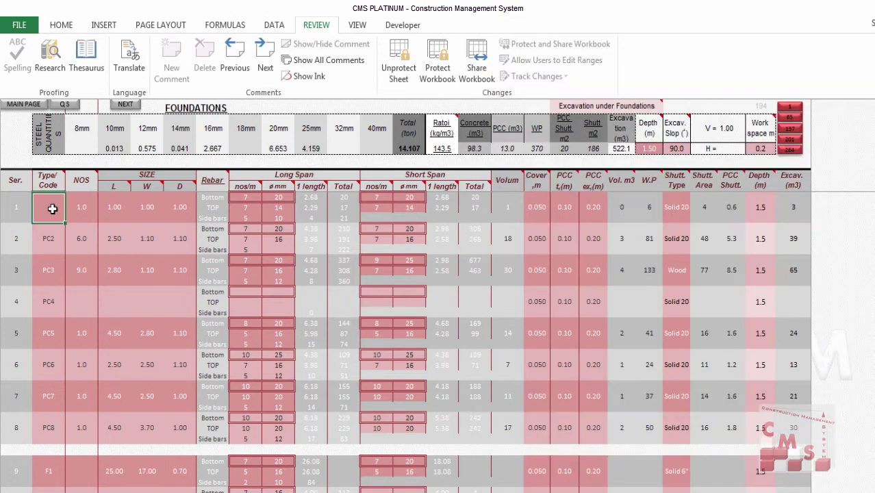
- Enter PC1 as row 1's Type/Code and move along to its depth
{"action": "type", "text": "P"}
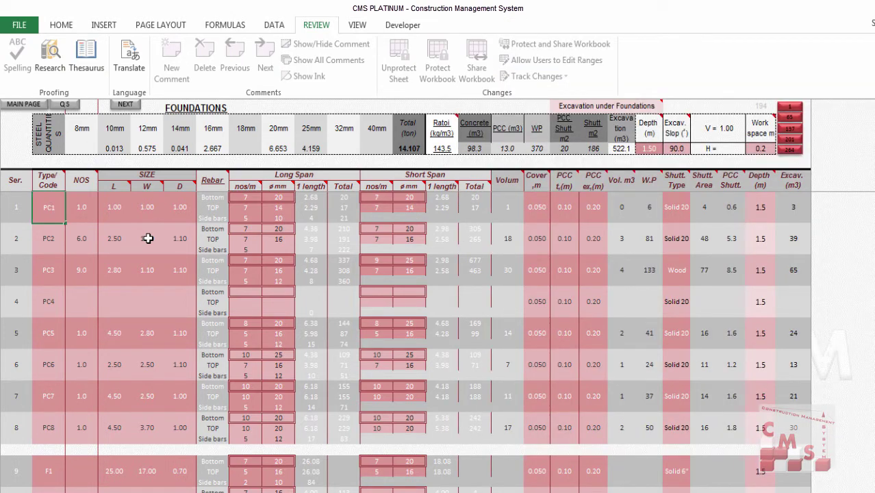
{"action": "type", "text": "C1"}
{"action": "key", "text": "Return"}
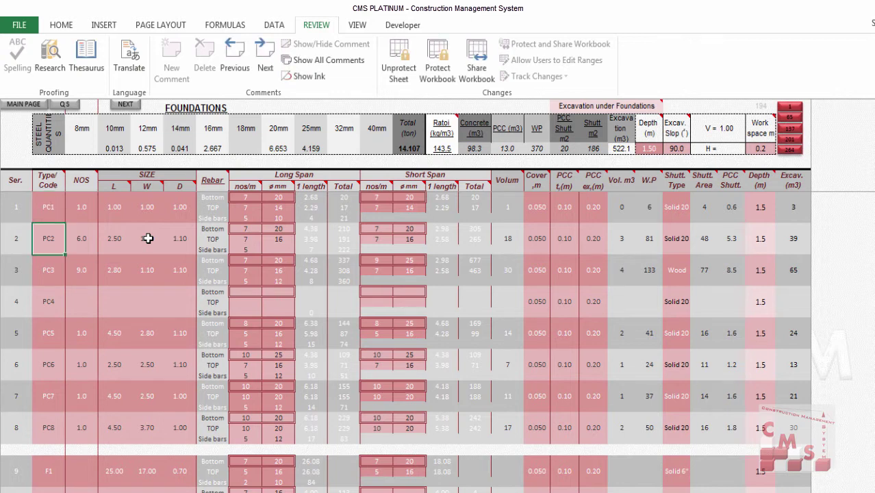
{"action": "left_click", "coordinate": [53, 208]}
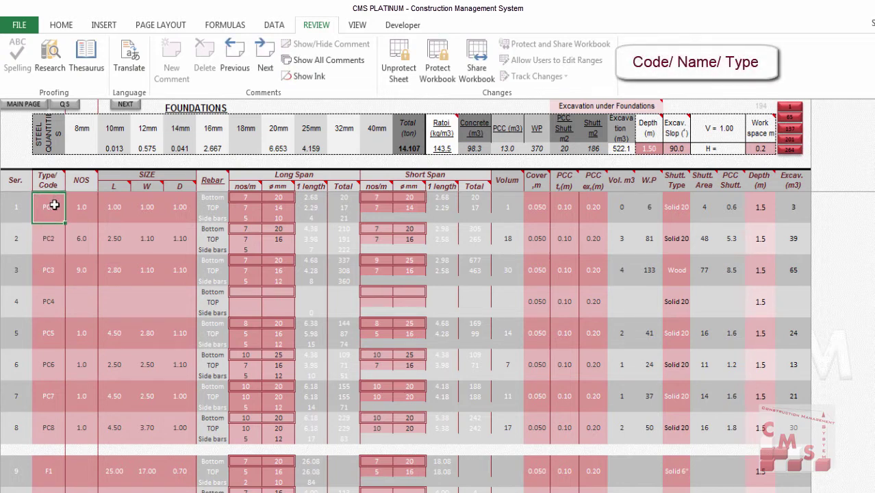
{"action": "key", "text": "Right"}
{"action": "key", "text": "Right"}
{"action": "key", "text": "Right"}
{"action": "key", "text": "Right"}
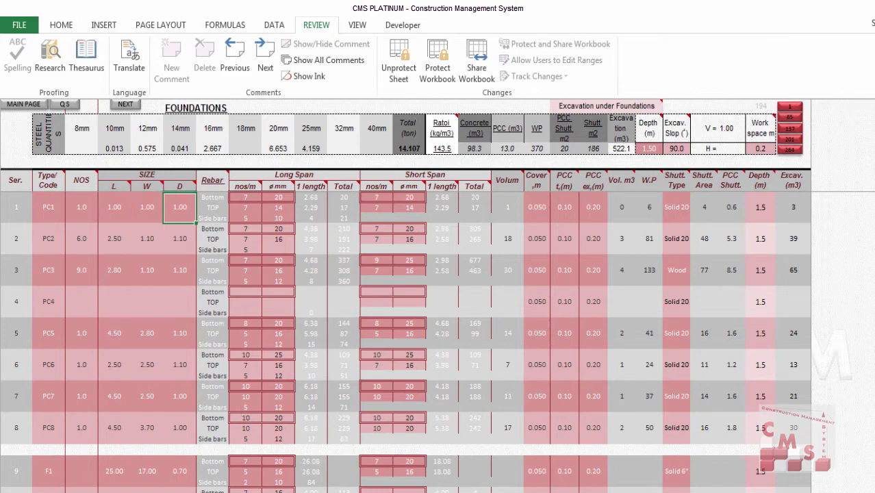
- Check the AutoCAD pile cap sections, then review PC1's length, width, depth and top-bar cells
{"action": "key", "text": "alt+Tab"}
{"action": "scroll", "coordinate": [613, 284], "scroll_direction": "up", "scroll_amount": 3}
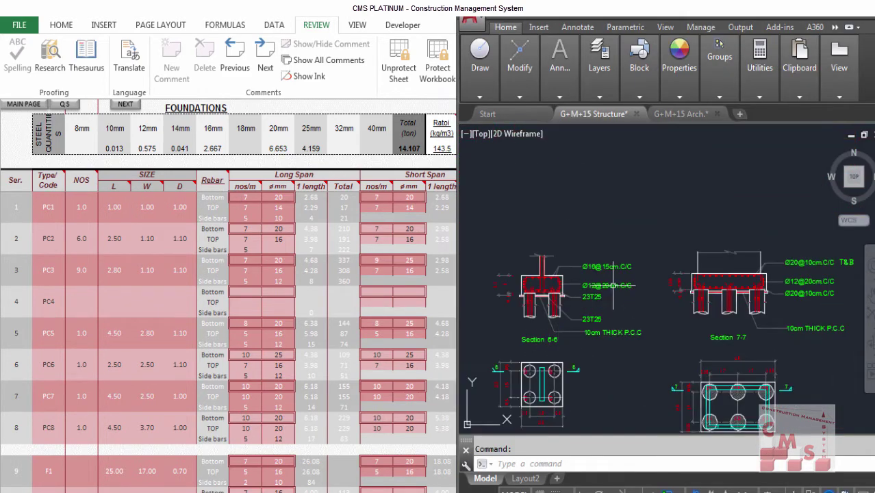
{"action": "mouse_move", "coordinate": [627, 280]}
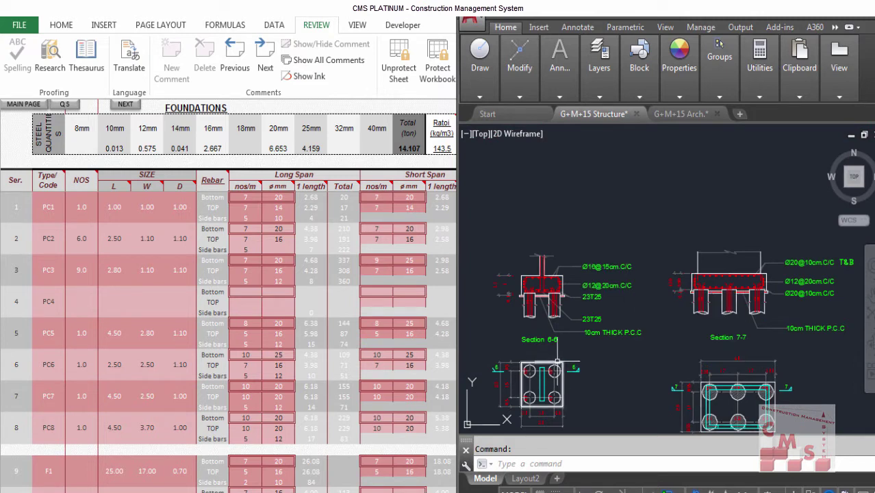
{"action": "left_click", "coordinate": [53, 209]}
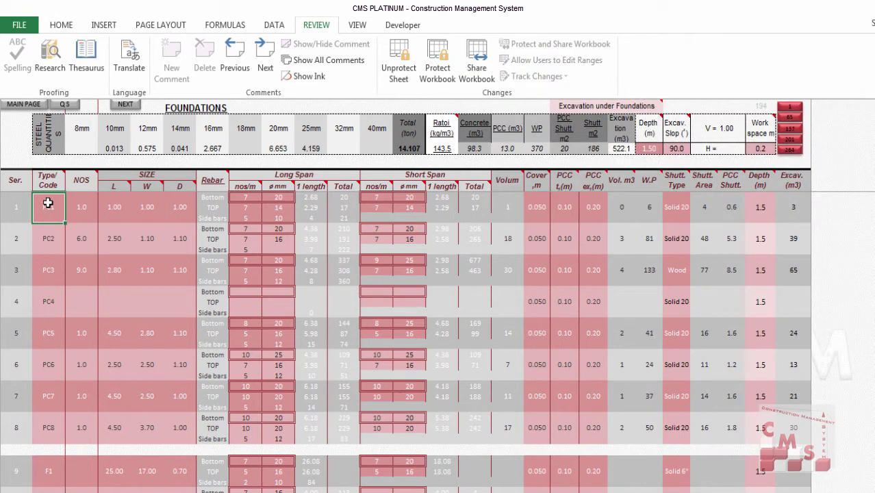
{"action": "left_click", "coordinate": [113, 205]}
{"action": "left_click", "coordinate": [146, 207]}
{"action": "left_click", "coordinate": [179, 207]}
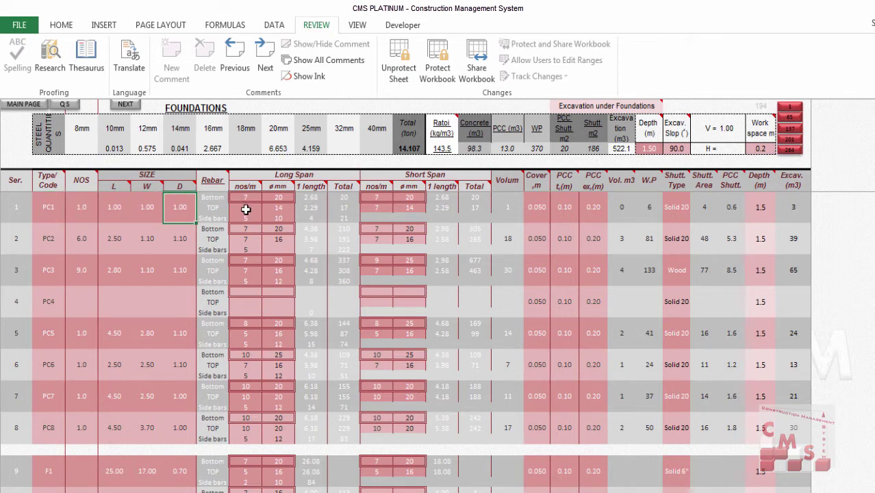
{"action": "left_click", "coordinate": [245, 210]}
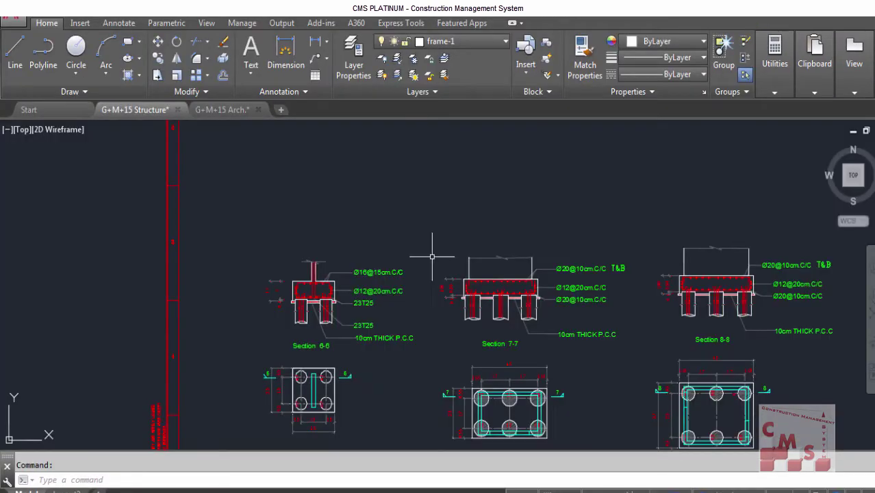
{"action": "scroll", "coordinate": [745, 361], "scroll_direction": "up", "scroll_amount": 2}
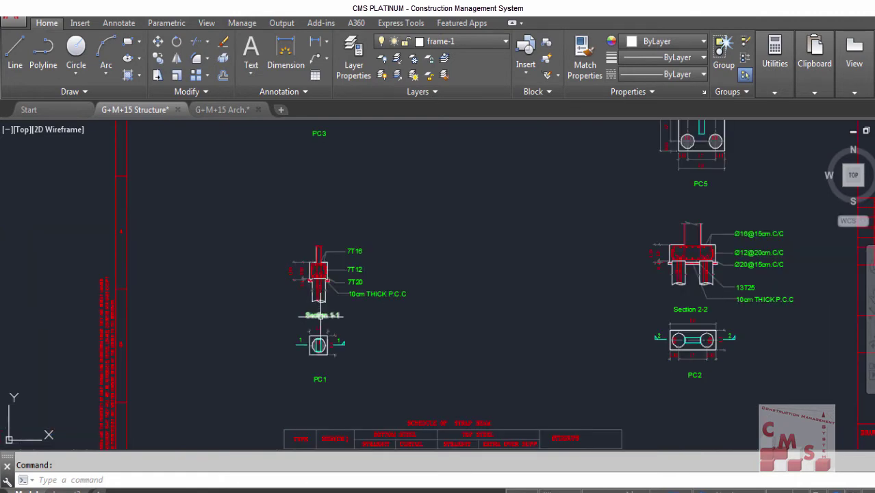
{"action": "scroll", "coordinate": [322, 365], "scroll_direction": "up", "scroll_amount": 3}
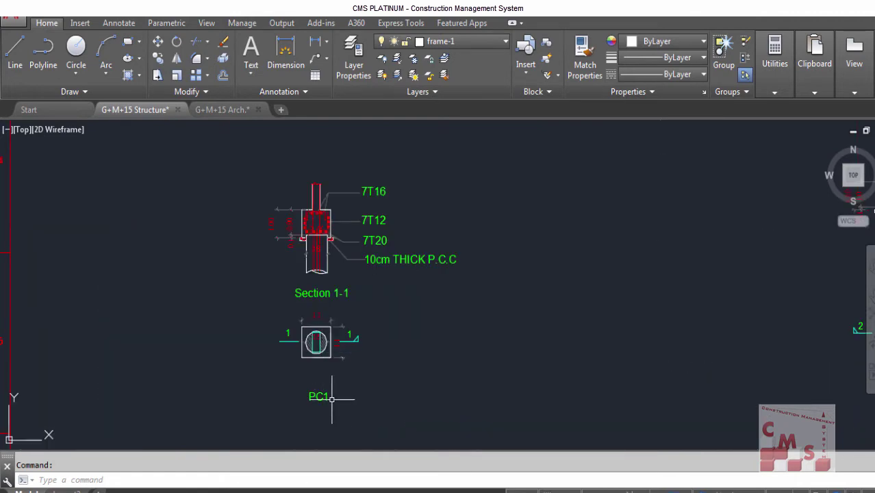
{"action": "scroll", "coordinate": [284, 393], "scroll_direction": "down", "scroll_amount": 2}
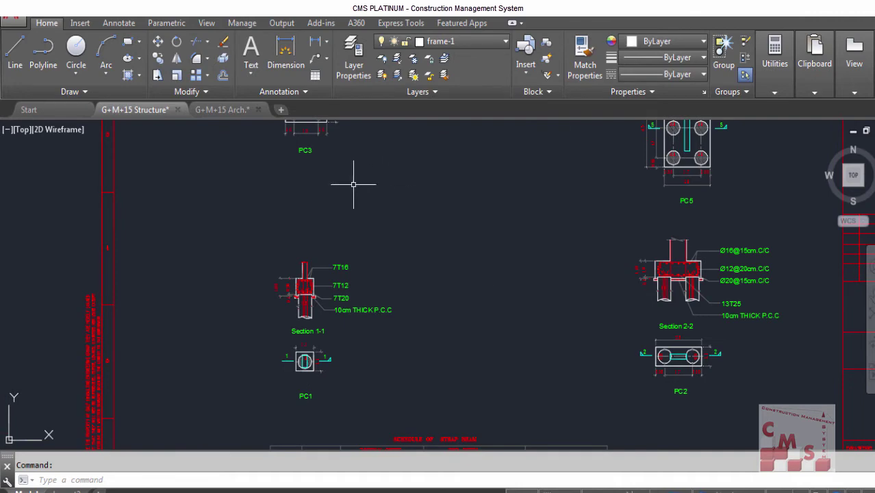
{"action": "scroll", "coordinate": [523, 268], "scroll_direction": "down", "scroll_amount": 3}
{"action": "scroll", "coordinate": [539, 219], "scroll_direction": "up", "scroll_amount": 1}
{"action": "scroll", "coordinate": [484, 279], "scroll_direction": "down", "scroll_amount": 1}
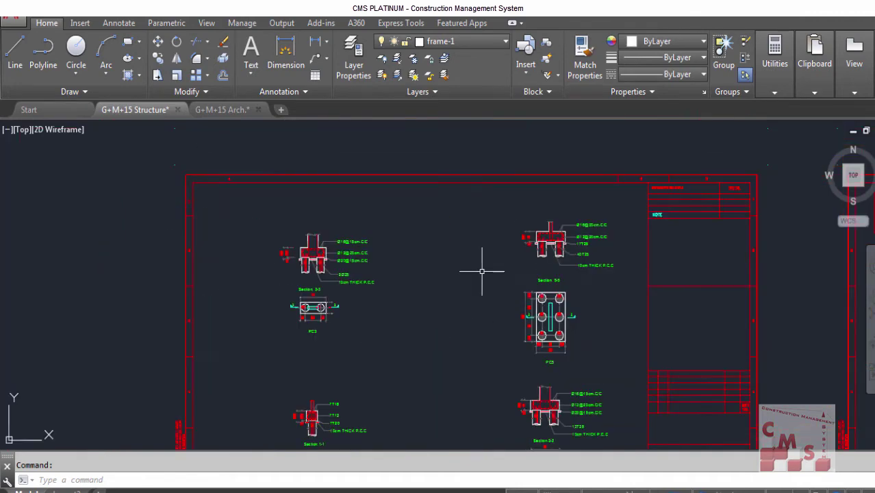
{"action": "scroll", "coordinate": [471, 290], "scroll_direction": "down", "scroll_amount": 3}
{"action": "scroll", "coordinate": [417, 197], "scroll_direction": "up", "scroll_amount": 4}
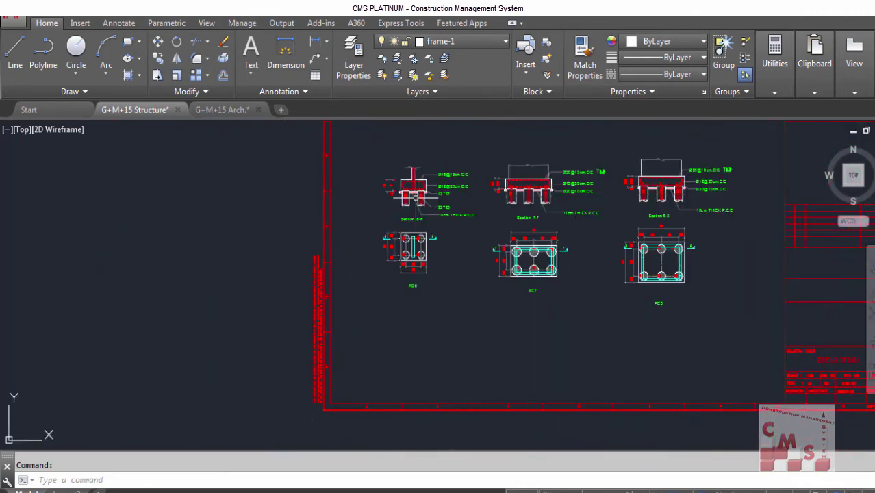
{"action": "scroll", "coordinate": [413, 191], "scroll_direction": "up", "scroll_amount": 2}
{"action": "scroll", "coordinate": [413, 189], "scroll_direction": "down", "scroll_amount": 1}
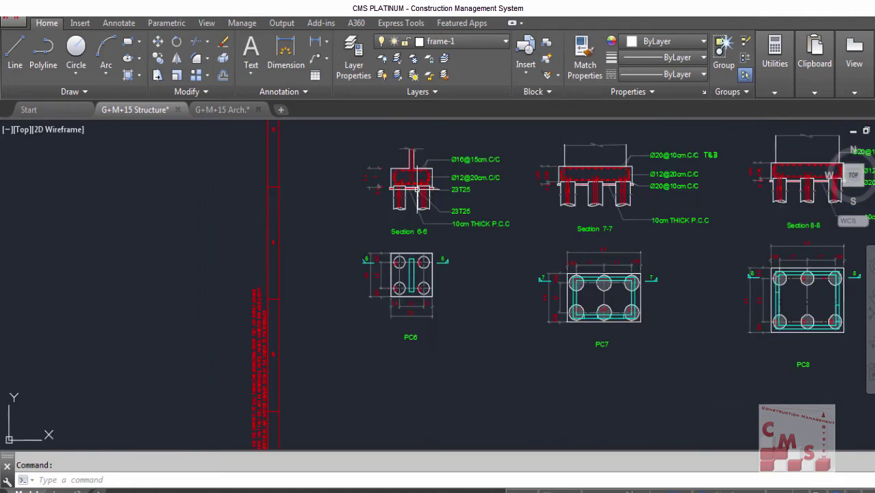
{"action": "scroll", "coordinate": [469, 229], "scroll_direction": "down", "scroll_amount": 4}
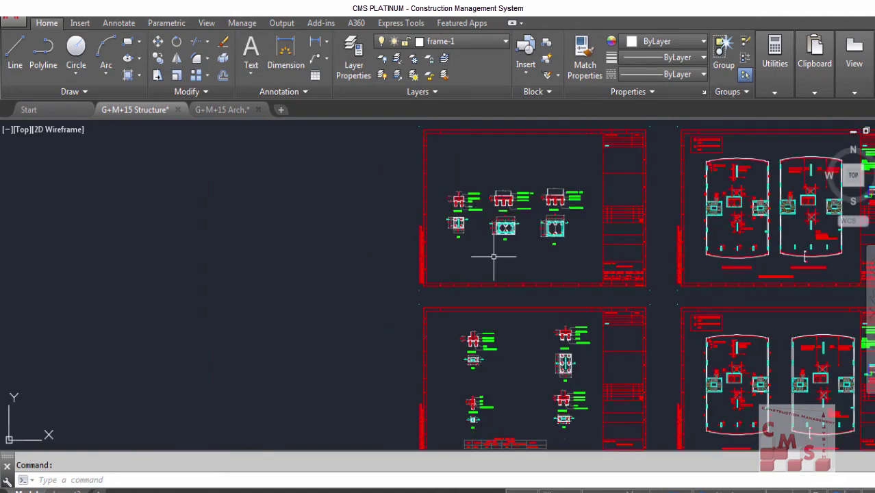
{"action": "scroll", "coordinate": [566, 413], "scroll_direction": "up", "scroll_amount": 4}
{"action": "scroll", "coordinate": [271, 364], "scroll_direction": "up", "scroll_amount": 8}
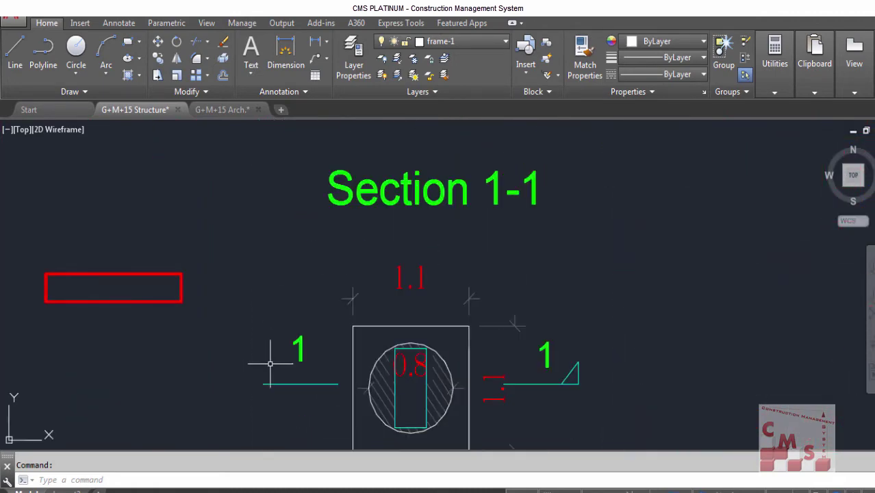
{"action": "scroll", "coordinate": [319, 268], "scroll_direction": "down", "scroll_amount": 2}
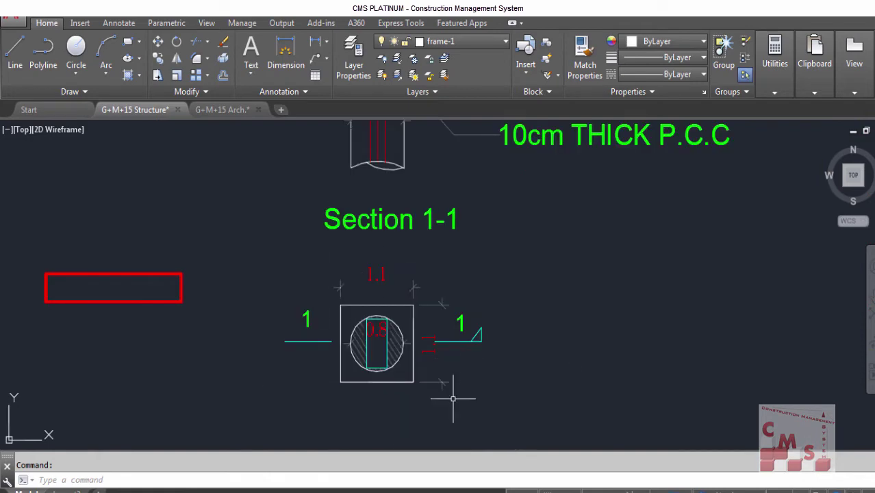
{"action": "scroll", "coordinate": [452, 400], "scroll_direction": "down", "scroll_amount": 1}
{"action": "scroll", "coordinate": [370, 192], "scroll_direction": "up", "scroll_amount": 1}
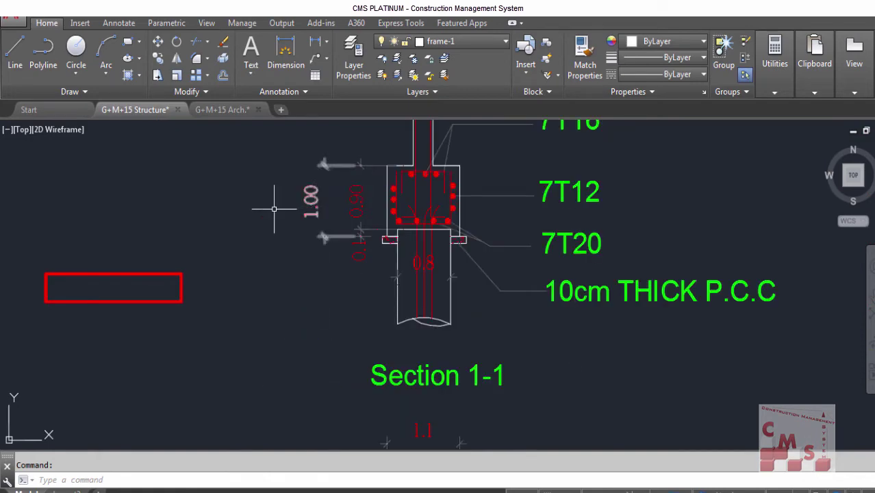
{"action": "scroll", "coordinate": [272, 209], "scroll_direction": "down", "scroll_amount": 4}
{"action": "scroll", "coordinate": [678, 298], "scroll_direction": "up", "scroll_amount": 4}
{"action": "scroll", "coordinate": [651, 297], "scroll_direction": "down", "scroll_amount": 2}
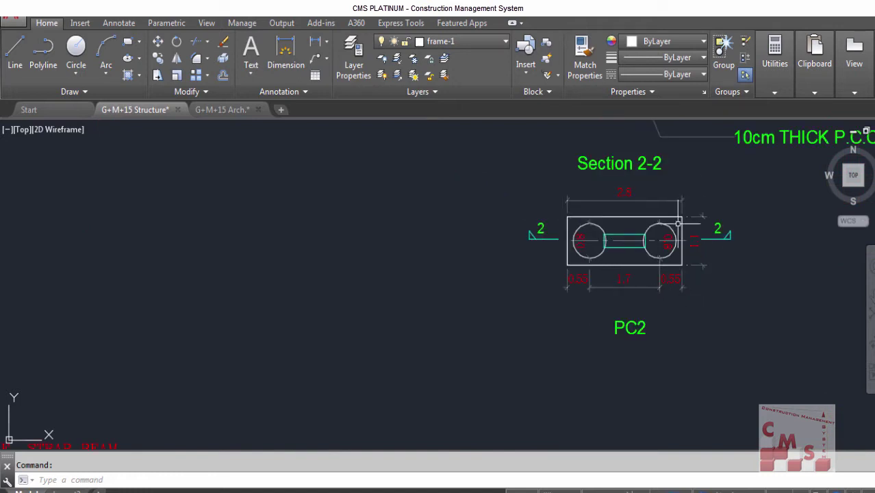
{"action": "scroll", "coordinate": [670, 353], "scroll_direction": "down", "scroll_amount": 2}
{"action": "scroll", "coordinate": [668, 273], "scroll_direction": "up", "scroll_amount": 2}
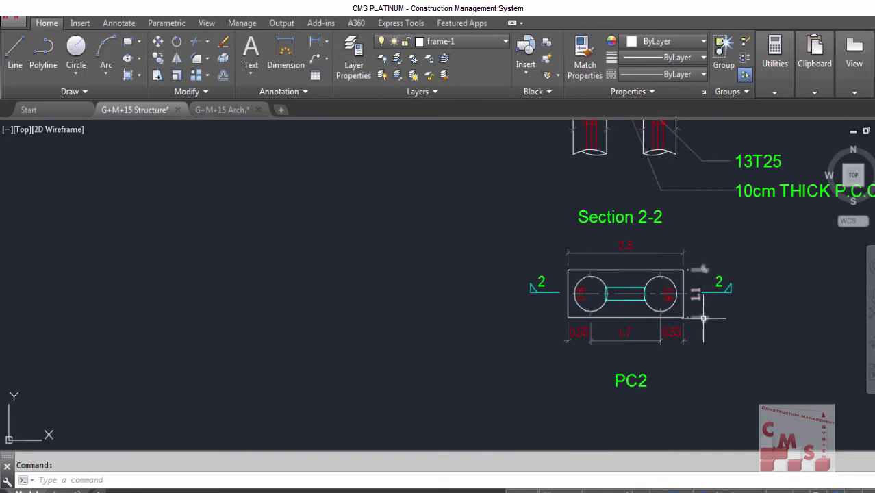
{"action": "scroll", "coordinate": [693, 349], "scroll_direction": "down", "scroll_amount": 2}
{"action": "scroll", "coordinate": [600, 217], "scroll_direction": "up", "scroll_amount": 4}
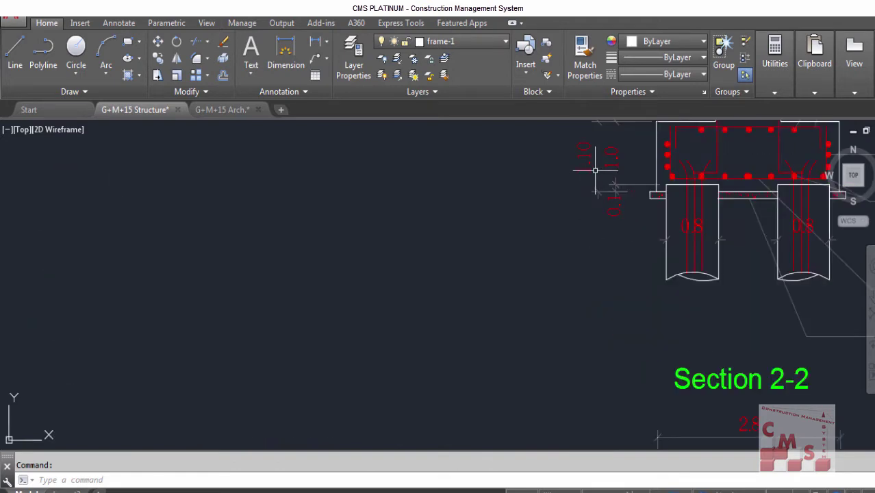
{"action": "scroll", "coordinate": [596, 171], "scroll_direction": "down", "scroll_amount": 2}
{"action": "scroll", "coordinate": [674, 165], "scroll_direction": "up", "scroll_amount": 2}
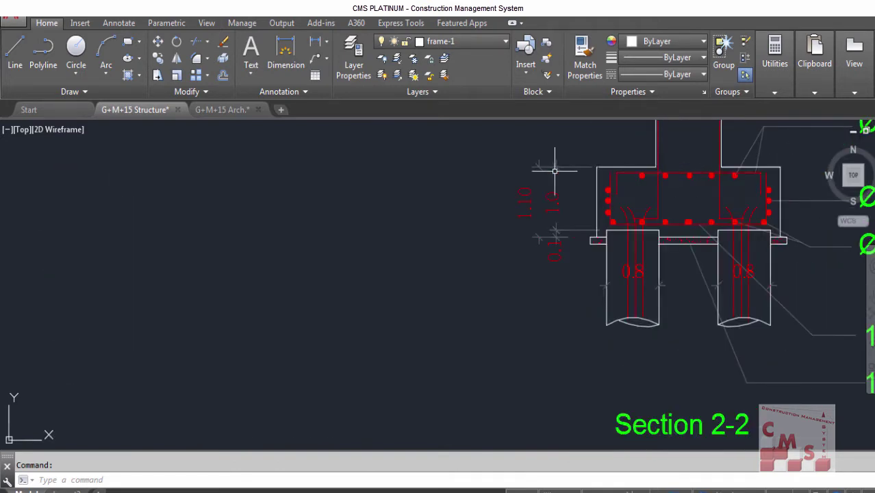
{"action": "scroll", "coordinate": [447, 226], "scroll_direction": "down", "scroll_amount": 4}
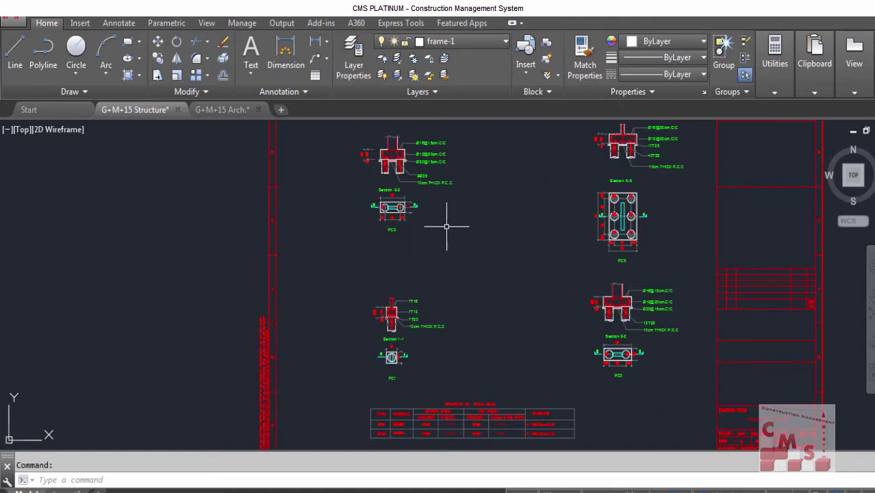
{"action": "scroll", "coordinate": [378, 180], "scroll_direction": "up", "scroll_amount": 5}
{"action": "scroll", "coordinate": [480, 333], "scroll_direction": "up", "scroll_amount": 2}
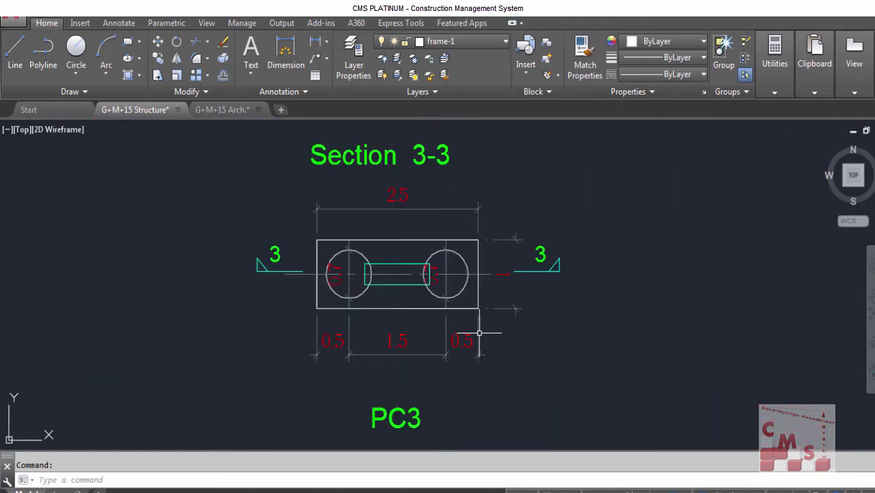
{"action": "scroll", "coordinate": [504, 275], "scroll_direction": "down", "scroll_amount": 2}
{"action": "scroll", "coordinate": [482, 299], "scroll_direction": "down", "scroll_amount": 3}
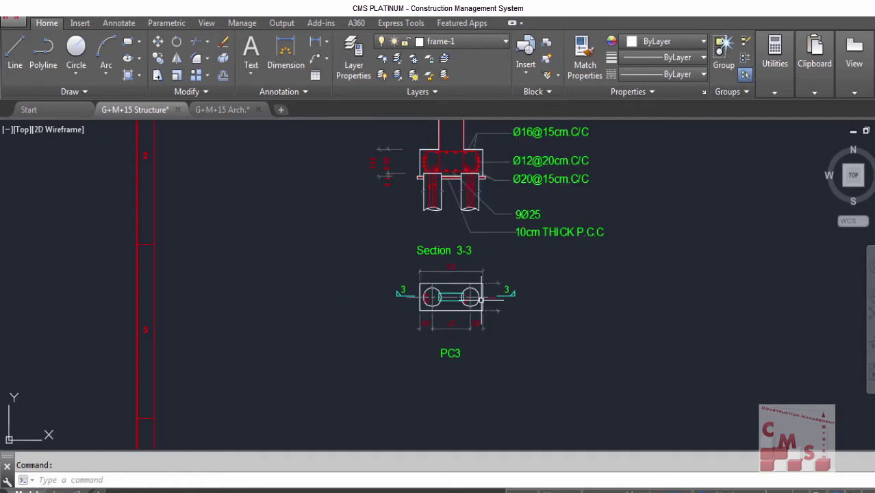
{"action": "scroll", "coordinate": [414, 159], "scroll_direction": "up", "scroll_amount": 6}
{"action": "scroll", "coordinate": [236, 273], "scroll_direction": "down", "scroll_amount": 6}
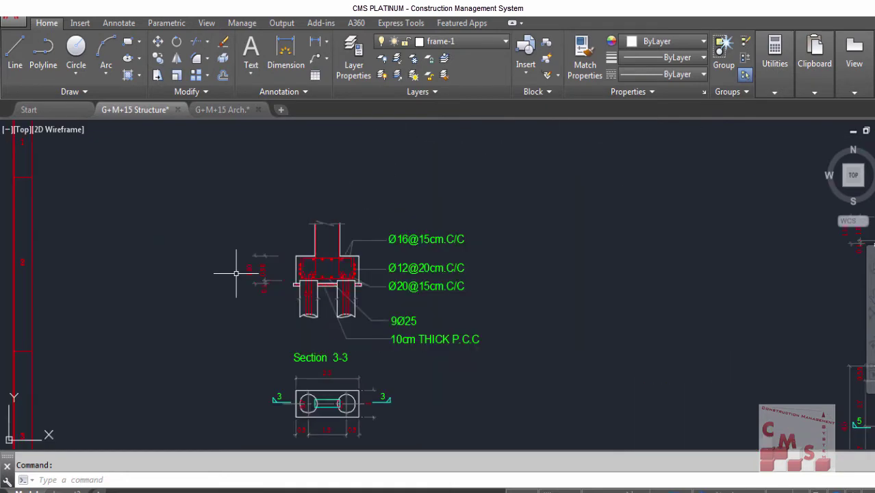
{"action": "scroll", "coordinate": [235, 273], "scroll_direction": "down", "scroll_amount": 2}
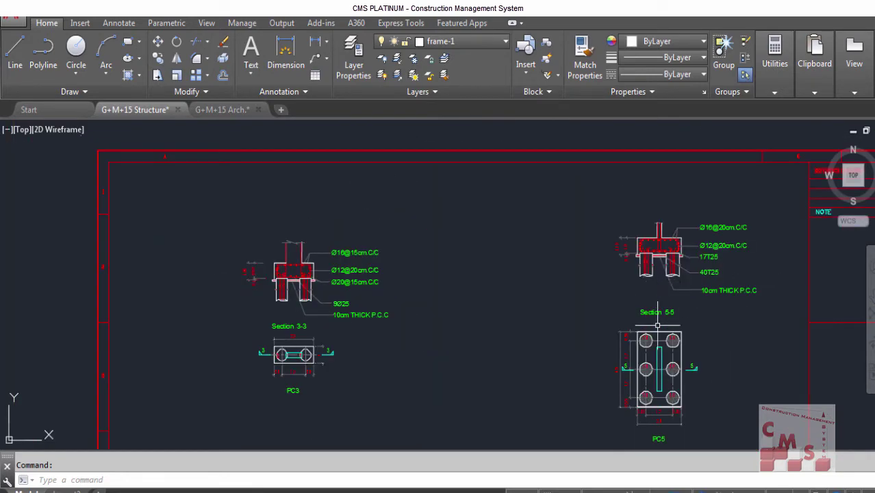
{"action": "scroll", "coordinate": [653, 437], "scroll_direction": "up", "scroll_amount": 2}
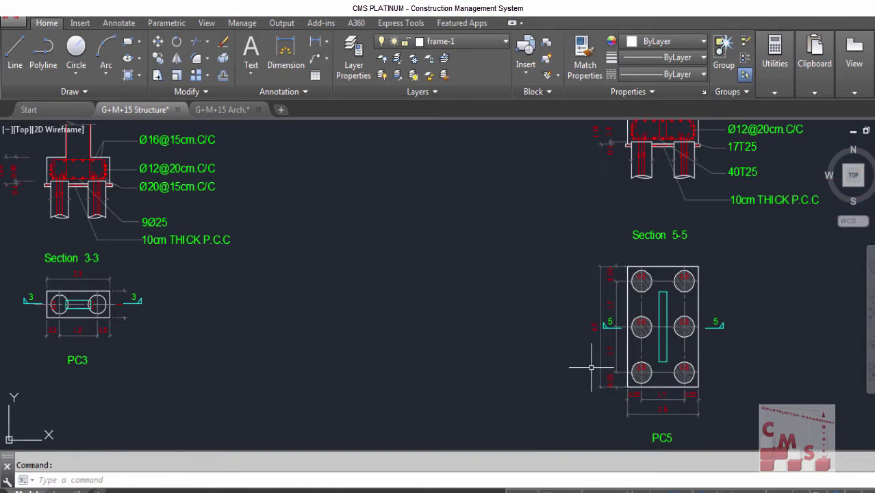
{"action": "scroll", "coordinate": [659, 415], "scroll_direction": "up", "scroll_amount": 2}
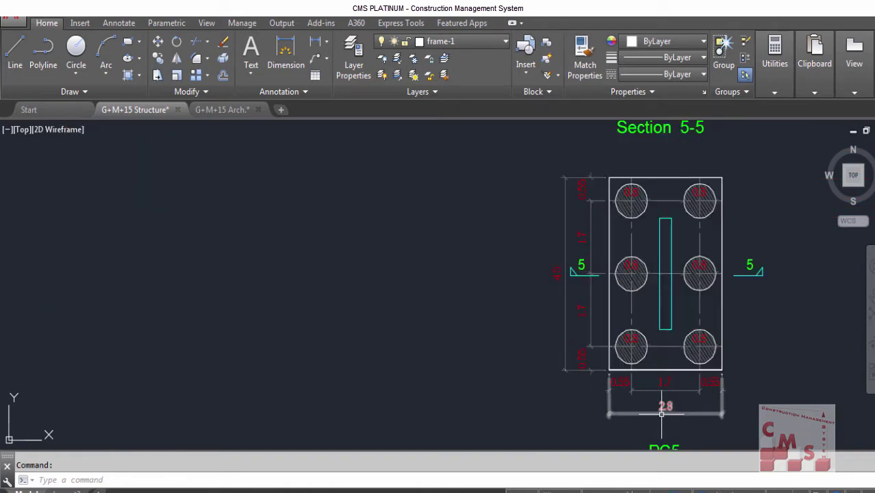
{"action": "scroll", "coordinate": [665, 416], "scroll_direction": "down", "scroll_amount": 4}
{"action": "scroll", "coordinate": [626, 223], "scroll_direction": "up", "scroll_amount": 4}
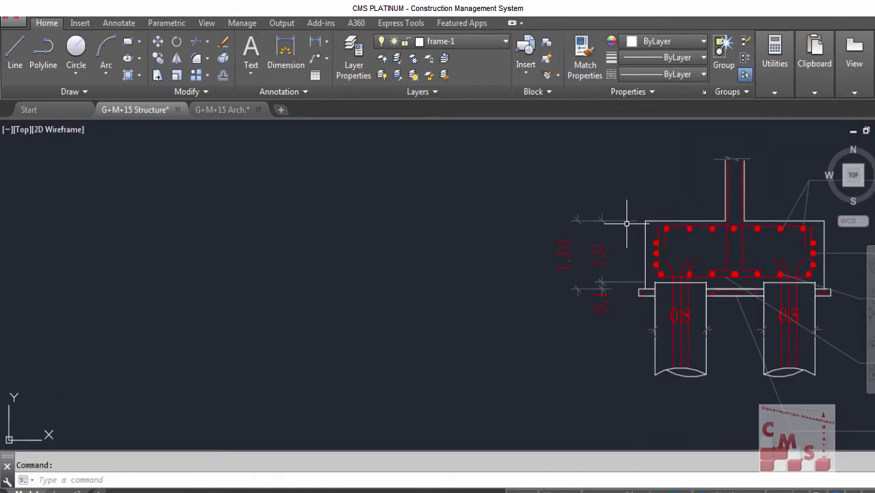
{"action": "scroll", "coordinate": [541, 301], "scroll_direction": "down", "scroll_amount": 2}
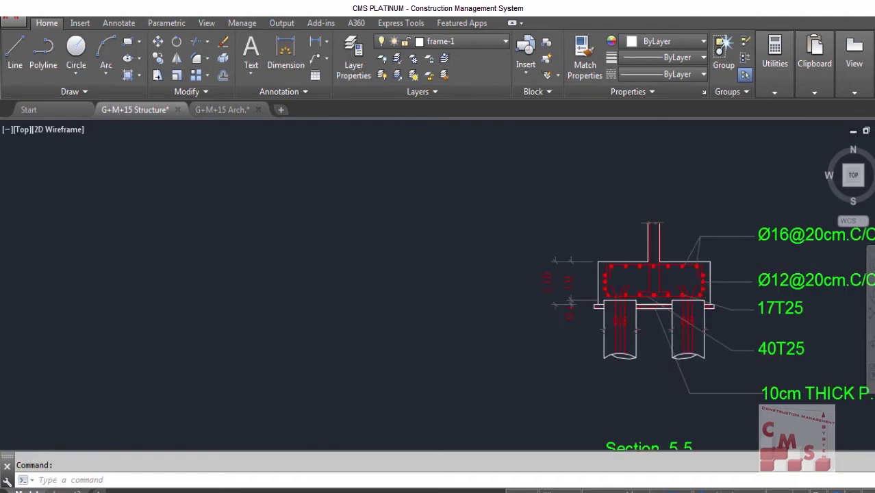
{"action": "scroll", "coordinate": [570, 302], "scroll_direction": "down", "scroll_amount": 6}
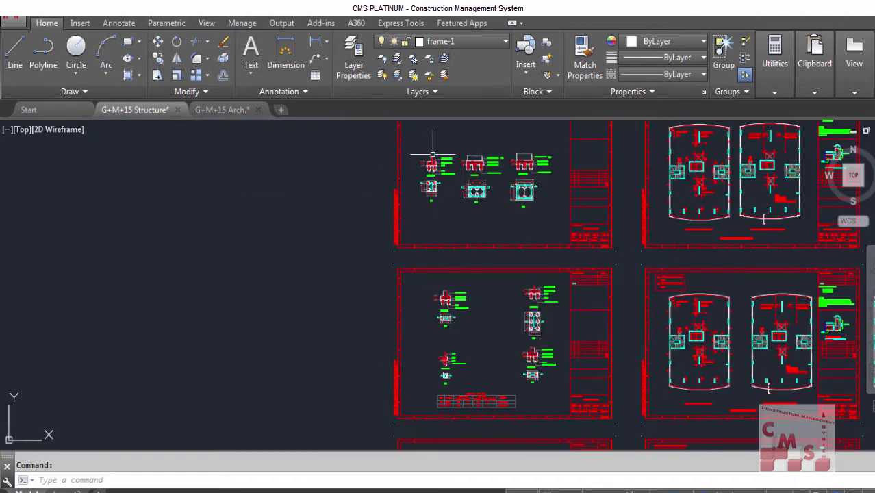
{"action": "scroll", "coordinate": [432, 156], "scroll_direction": "up", "scroll_amount": 4}
{"action": "scroll", "coordinate": [448, 433], "scroll_direction": "down", "scroll_amount": 3}
{"action": "scroll", "coordinate": [448, 433], "scroll_direction": "up", "scroll_amount": 3}
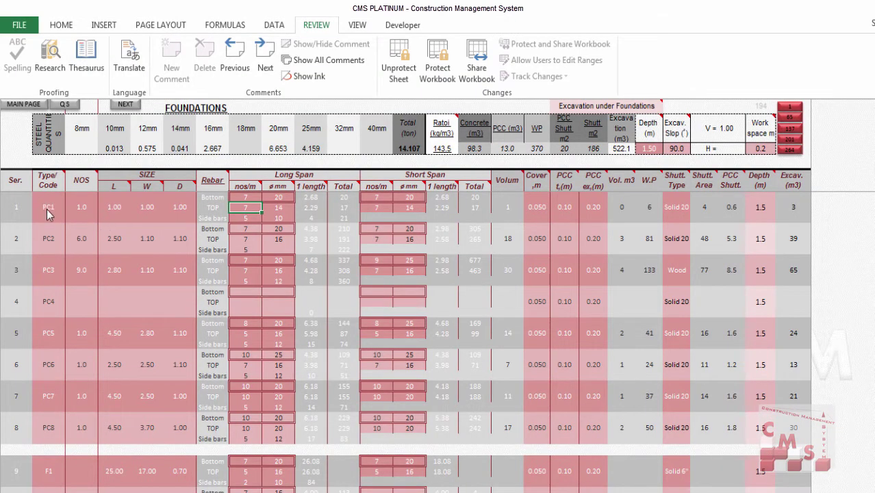
- Select PC1's length and bring up the AutoCAD drawing's Rebar note
{"action": "left_click", "coordinate": [50, 214]}
{"action": "left_click", "coordinate": [116, 205]}
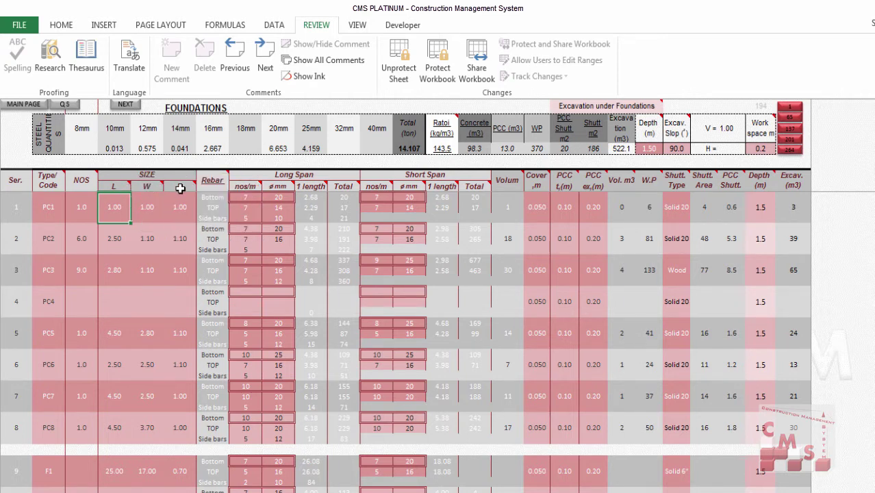
{"action": "mouse_move", "coordinate": [180, 187]}
{"action": "left_click", "coordinate": [261, 492]}
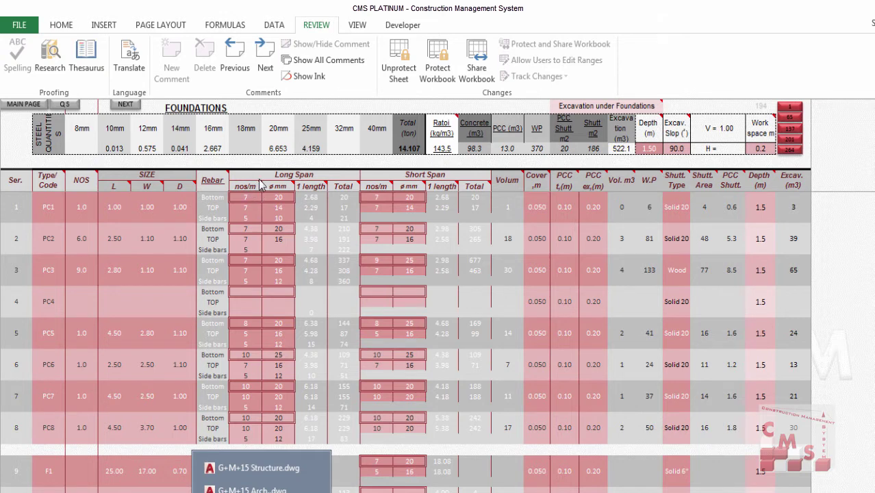
{"action": "left_click", "coordinate": [217, 180]}
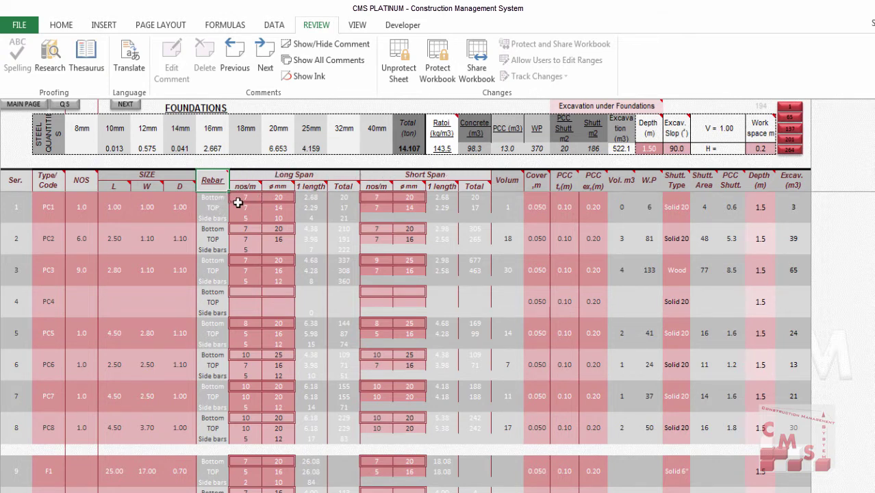
- Review PC1's bar diameter lists, keep 20 mm bottom bars, and return to the Quantities Surveying menu
{"action": "left_click", "coordinate": [279, 198]}
{"action": "left_click", "coordinate": [299, 200]}
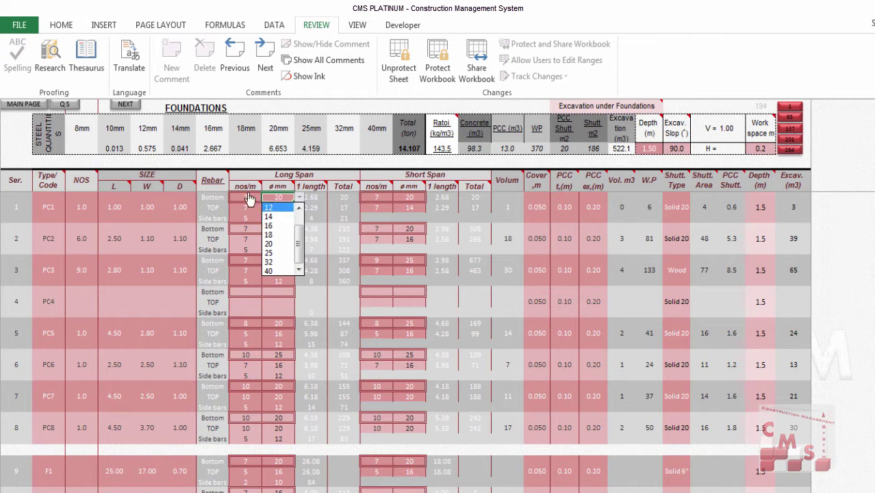
{"action": "key", "text": "Escape"}
{"action": "left_click", "coordinate": [277, 207]}
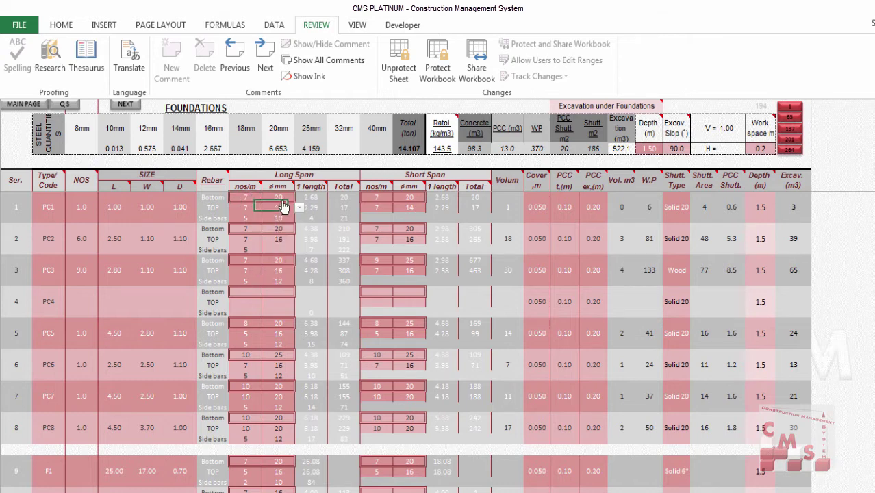
{"action": "left_click", "coordinate": [279, 197]}
{"action": "left_click", "coordinate": [299, 198]}
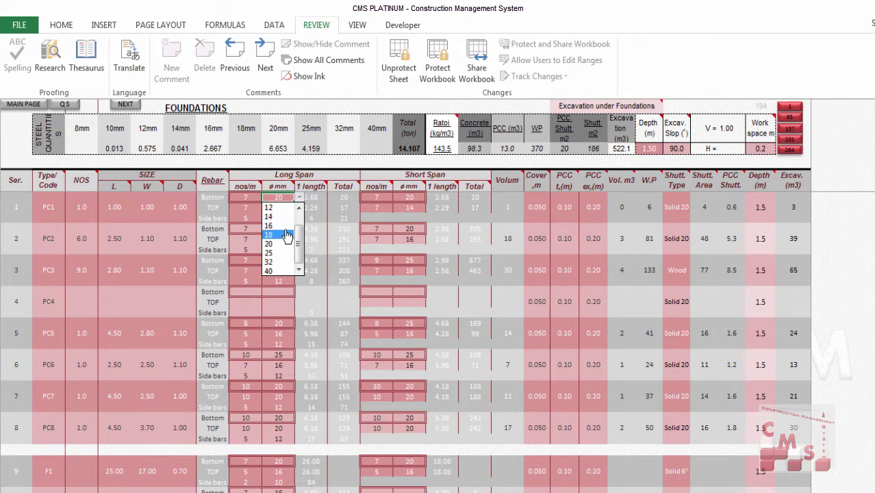
{"action": "left_click", "coordinate": [245, 205]}
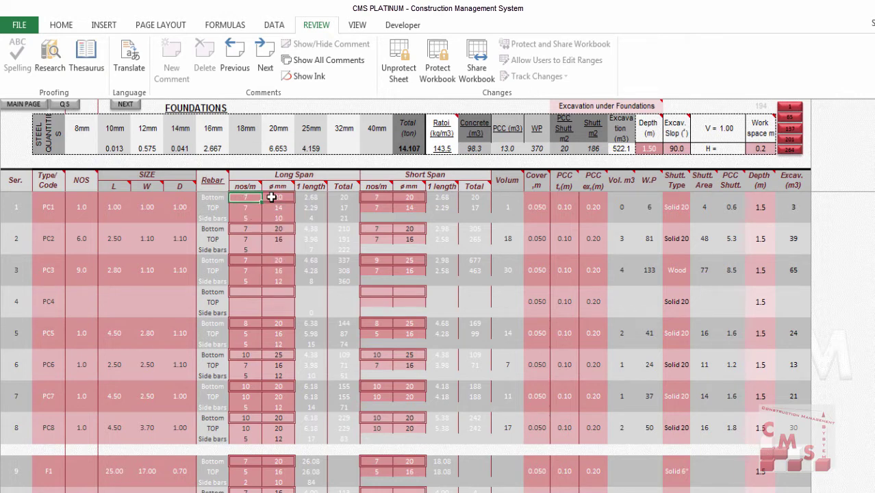
{"action": "left_click", "coordinate": [266, 199]}
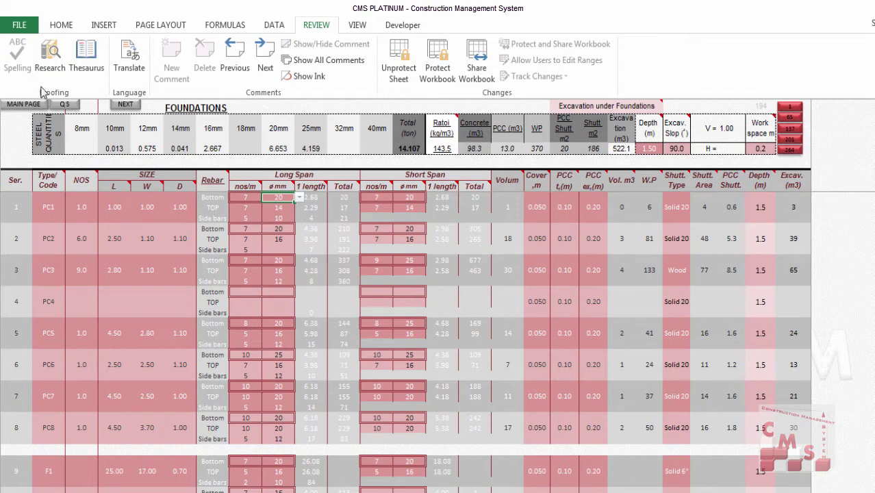
{"action": "left_click", "coordinate": [62, 106]}
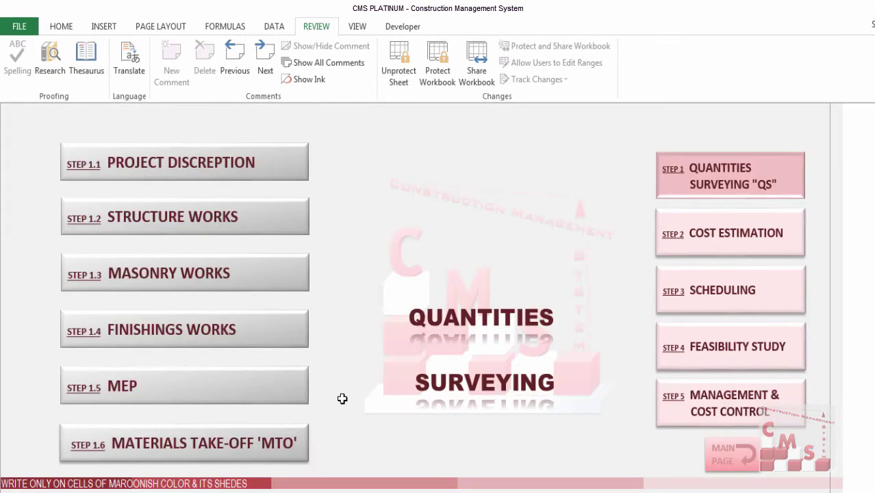
- On STEP 1.2 Structure Works, replace rebar sizes 12 with 13 and 25 with 22, then reopen Foundations
{"action": "left_click", "coordinate": [234, 216]}
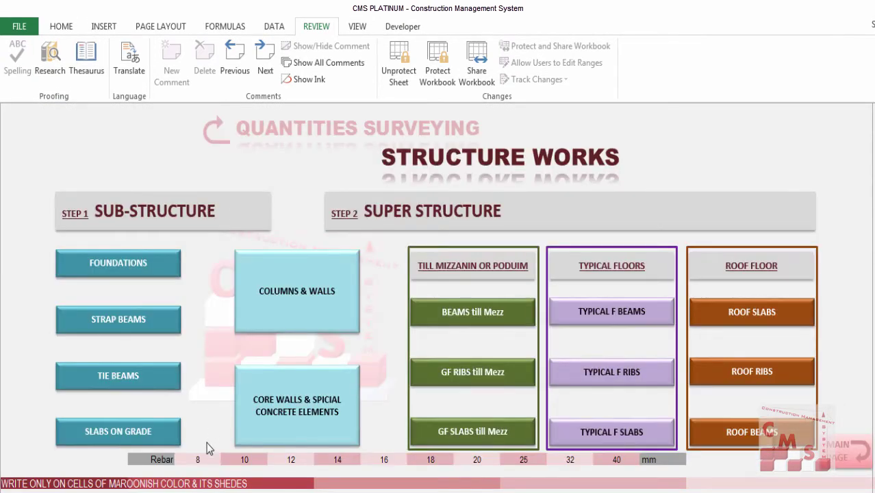
{"action": "left_click", "coordinate": [296, 461]}
{"action": "type", "text": "13"}
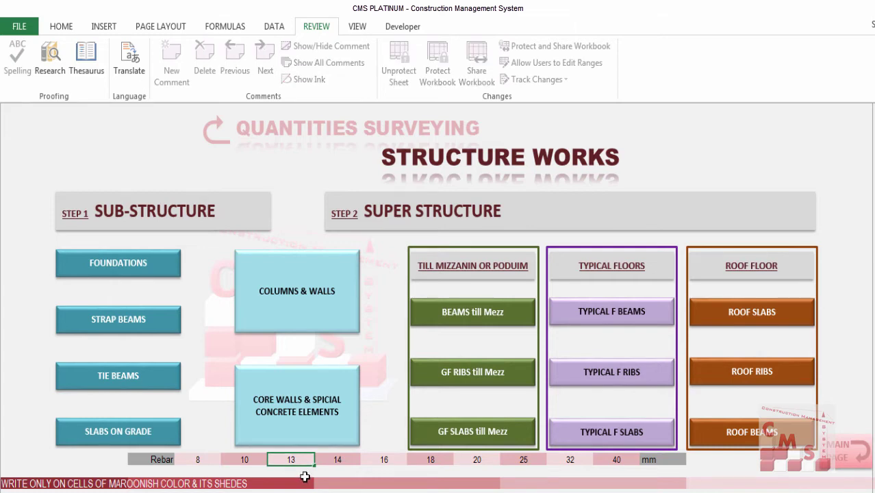
{"action": "left_click", "coordinate": [522, 463]}
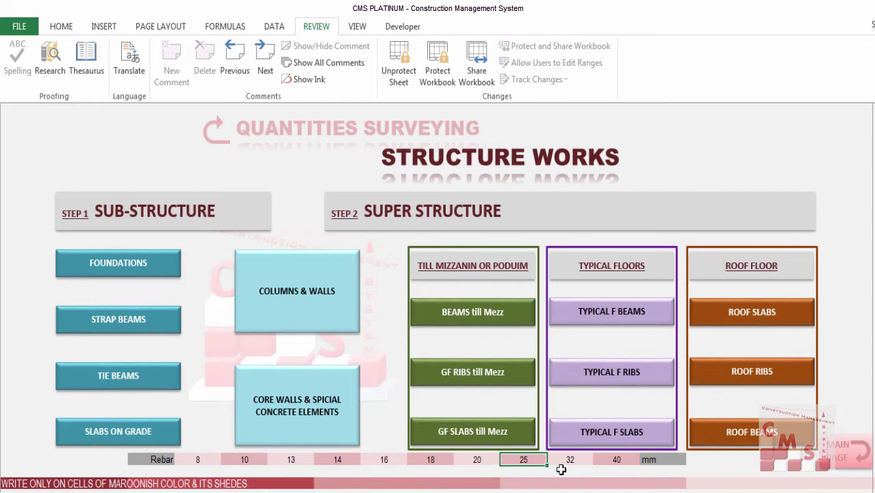
{"action": "type", "text": "22"}
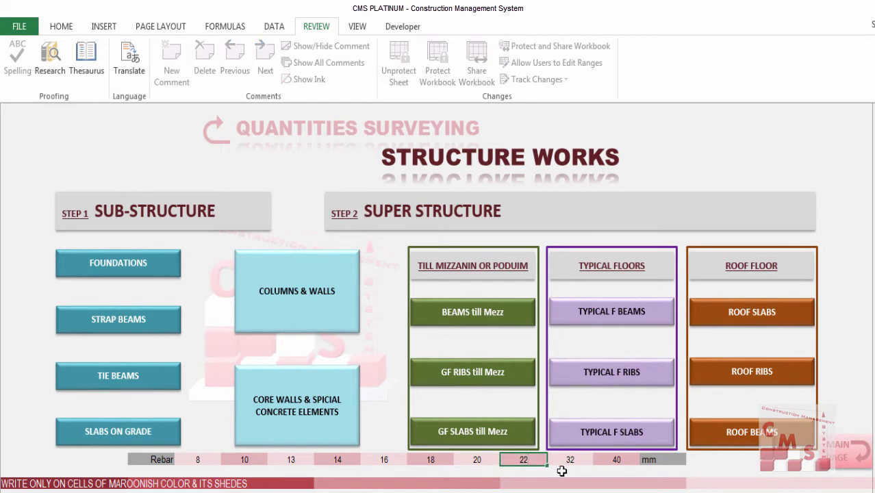
{"action": "left_click", "coordinate": [165, 273]}
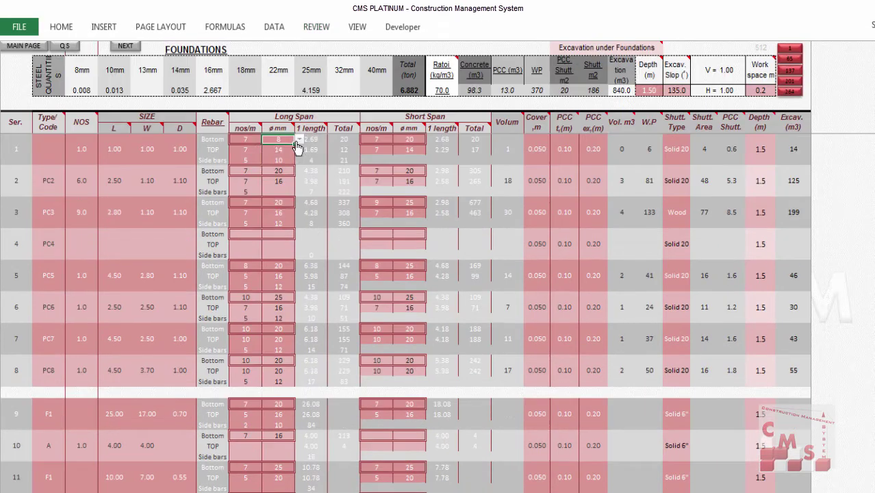
- Pick a new diameter for PC1's long-span bottom bars from the row 1 dropdown, then close it
{"action": "left_click", "coordinate": [278, 139]}
{"action": "left_click", "coordinate": [300, 139]}
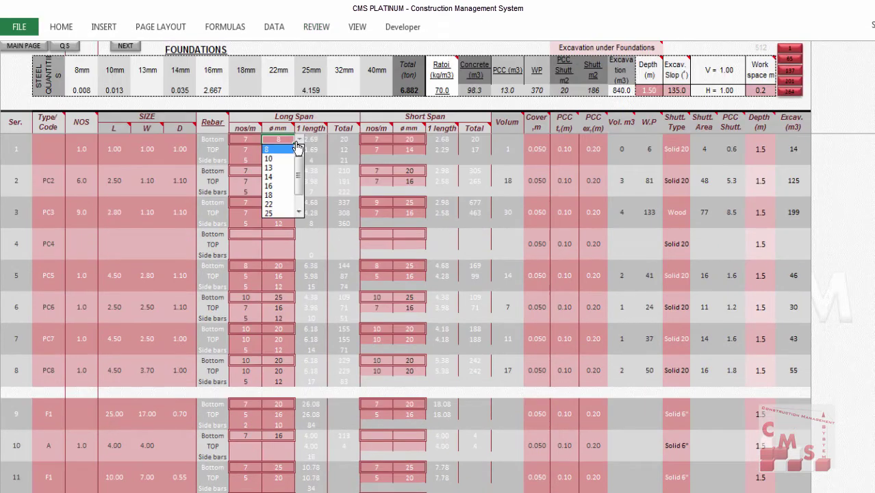
{"action": "left_click", "coordinate": [282, 168]}
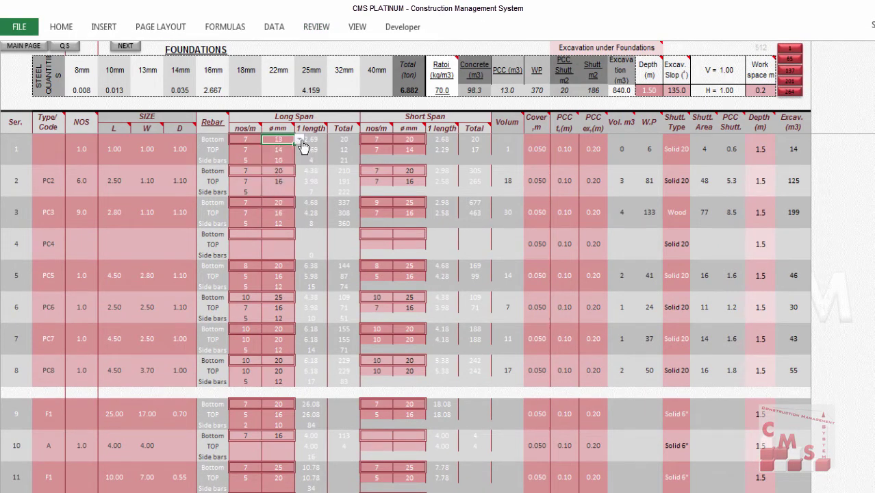
{"action": "left_click", "coordinate": [300, 139]}
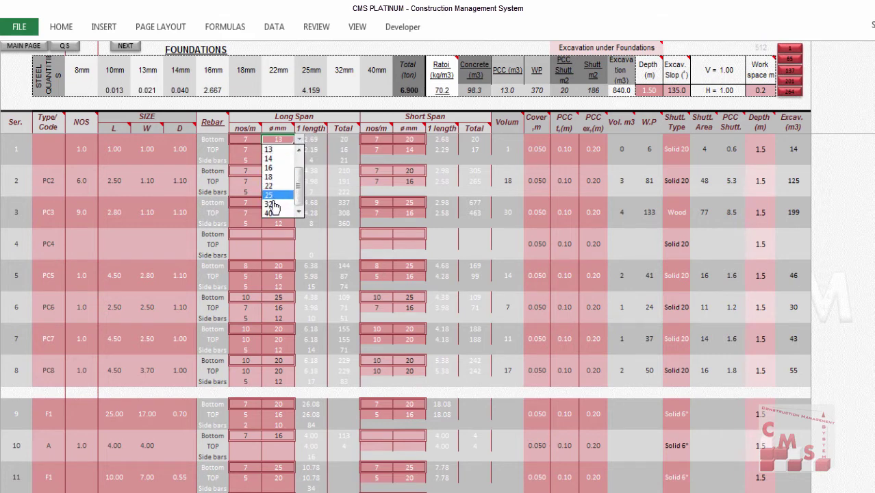
{"action": "key", "text": "Escape"}
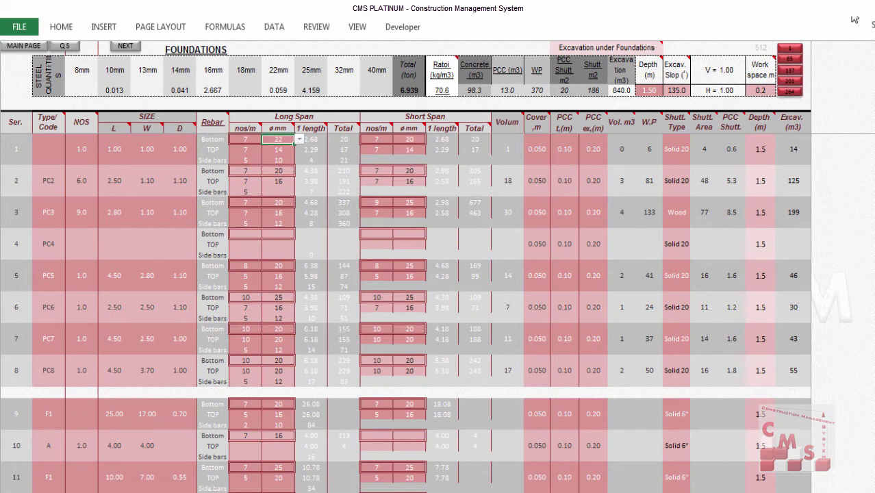
- Zoom the AutoCAD drawing onto Section 1-1 and pan to the circular section detail
{"action": "key", "text": "alt+Tab"}
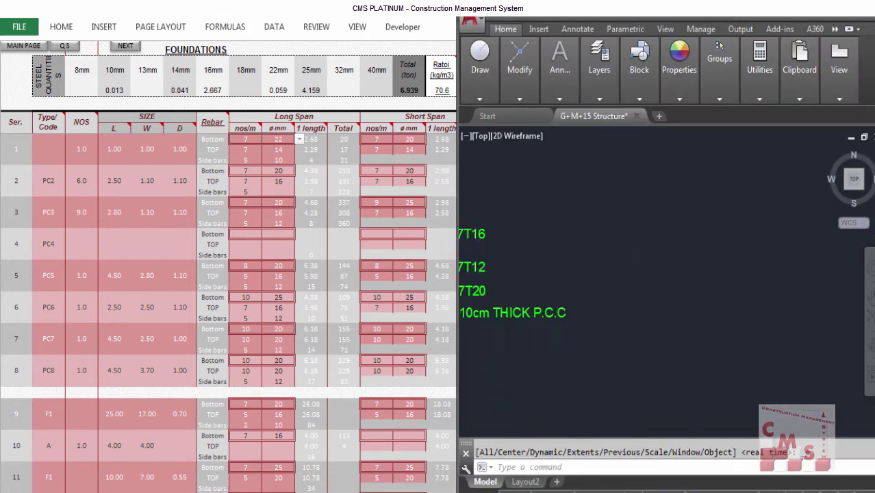
{"action": "scroll", "coordinate": [685, 226], "scroll_direction": "down", "scroll_amount": 2}
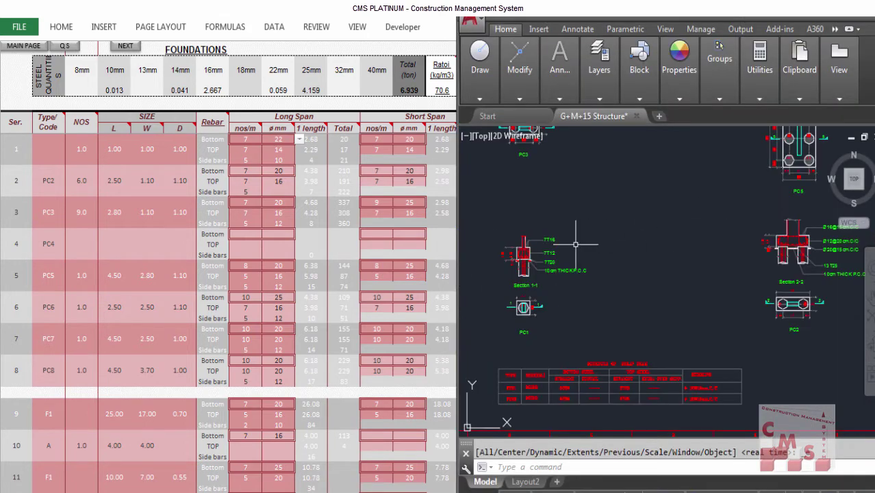
{"action": "scroll", "coordinate": [582, 246], "scroll_direction": "up", "scroll_amount": 5}
{"action": "scroll", "coordinate": [627, 246], "scroll_direction": "down", "scroll_amount": 2}
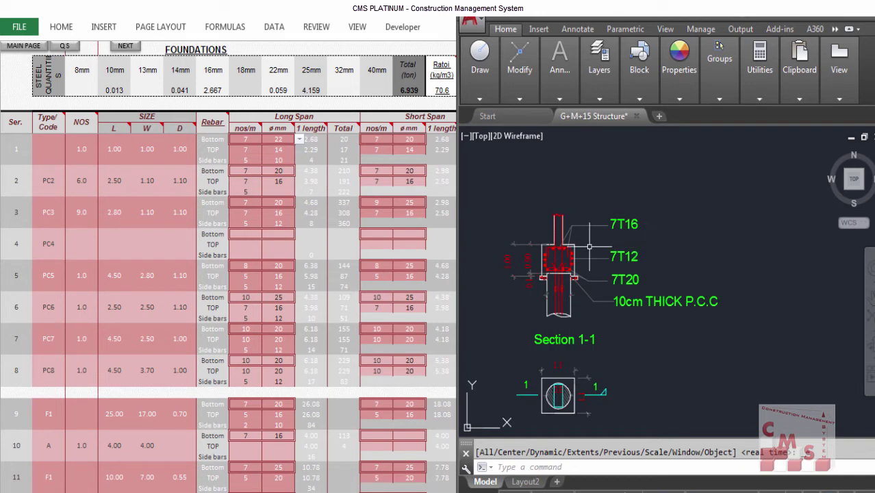
{"action": "scroll", "coordinate": [589, 246], "scroll_direction": "up", "scroll_amount": 2}
{"action": "scroll", "coordinate": [699, 250], "scroll_direction": "up", "scroll_amount": 1}
{"action": "scroll", "coordinate": [789, 201], "scroll_direction": "down", "scroll_amount": 1}
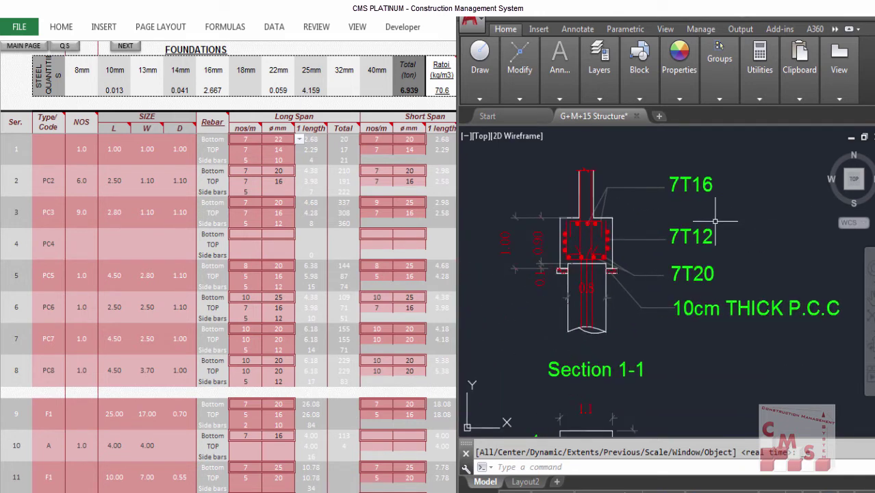
{"action": "scroll", "coordinate": [715, 221], "scroll_direction": "down", "scroll_amount": 3}
{"action": "scroll", "coordinate": [689, 184], "scroll_direction": "up", "scroll_amount": 3}
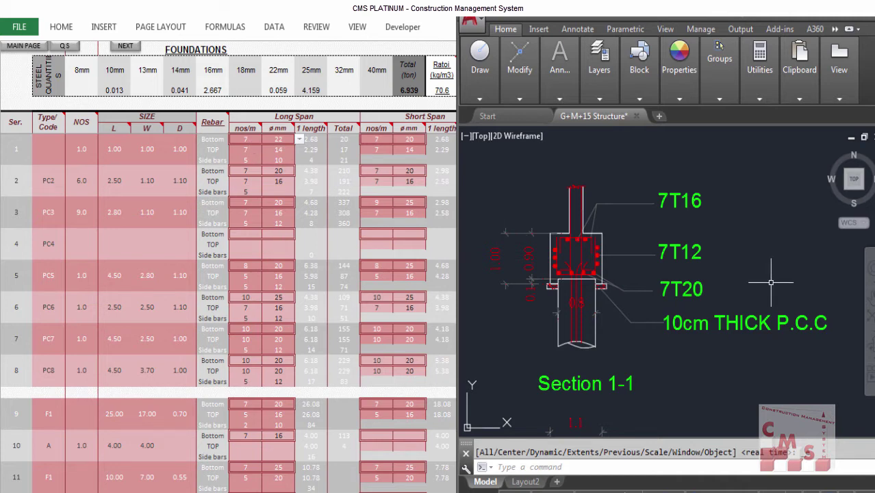
{"action": "left_click_drag", "start_coordinate": [605, 446], "coordinate": [610, 370]}
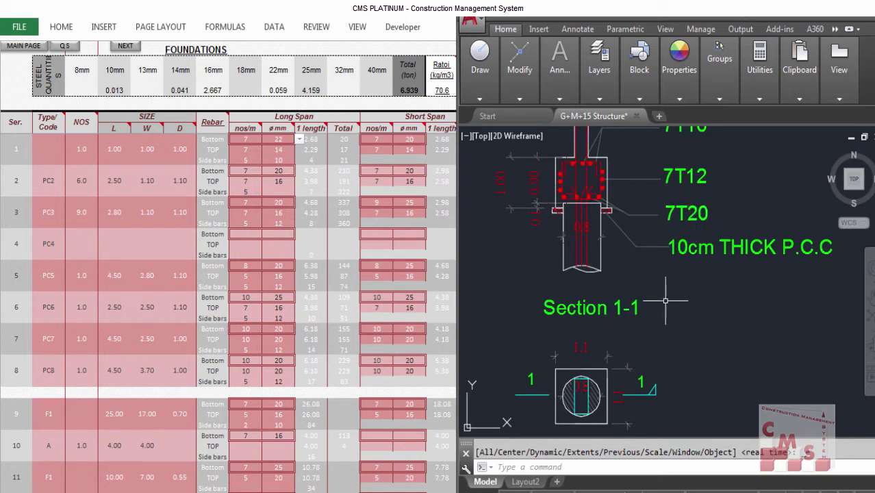
- Set PC1's long-span bottom bar diameter to 20 mm
{"action": "left_click", "coordinate": [244, 138]}
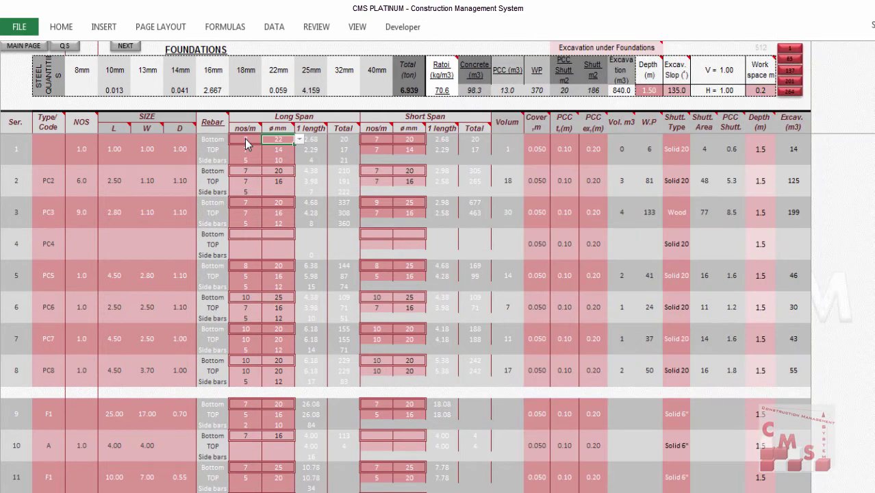
{"action": "left_click", "coordinate": [244, 139]}
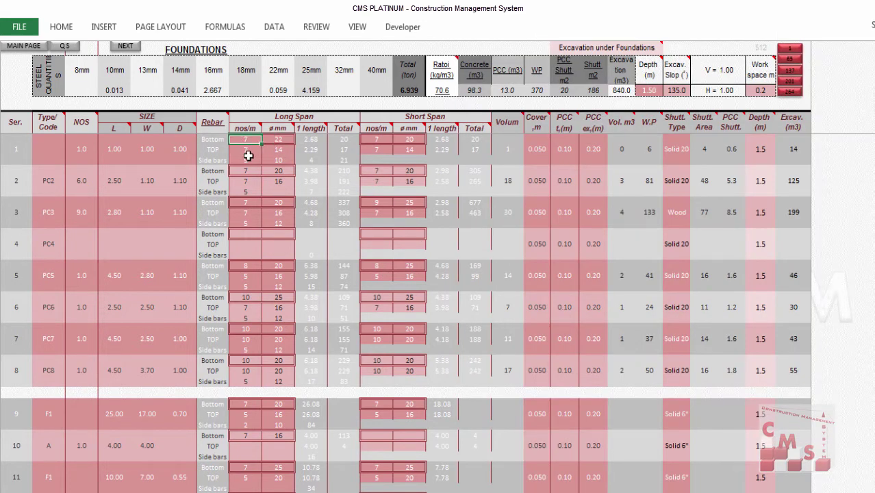
{"action": "left_click", "coordinate": [278, 138]}
{"action": "left_click", "coordinate": [299, 139]}
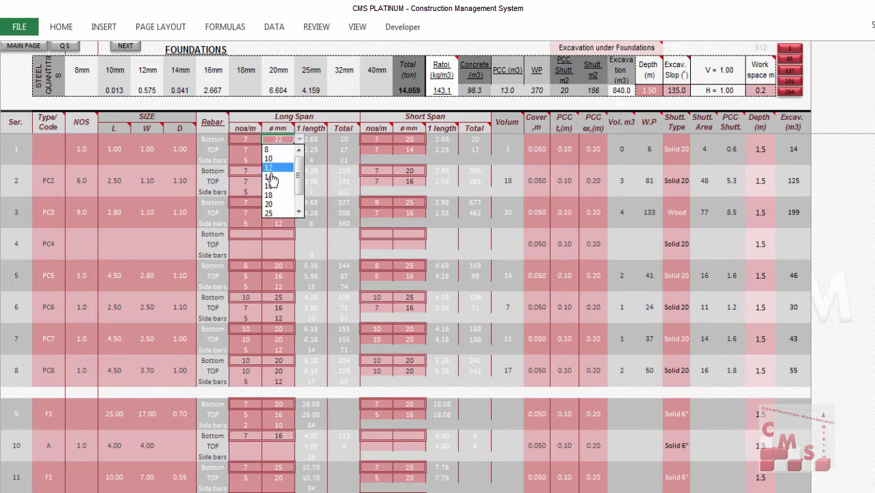
{"action": "left_click", "coordinate": [270, 203]}
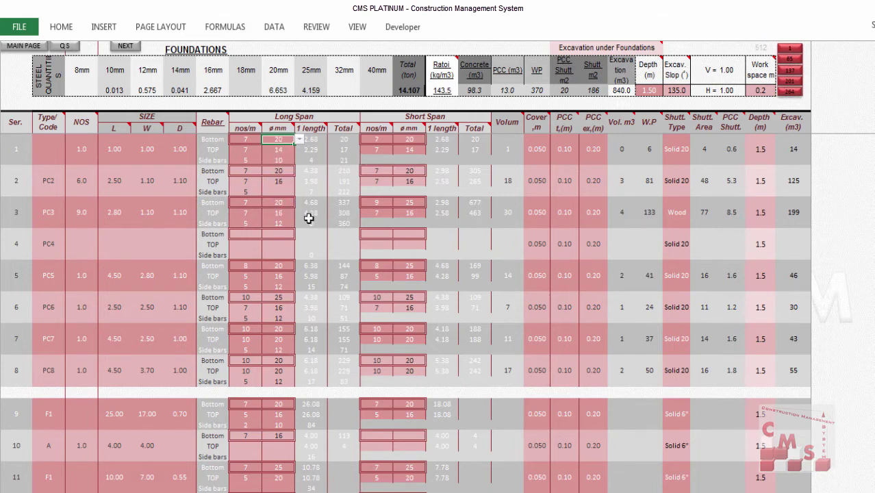
- Check the column section in AutoCAD and enter 20 for PC1's short-span bottom bar diameter
{"action": "key", "text": "alt+Tab"}
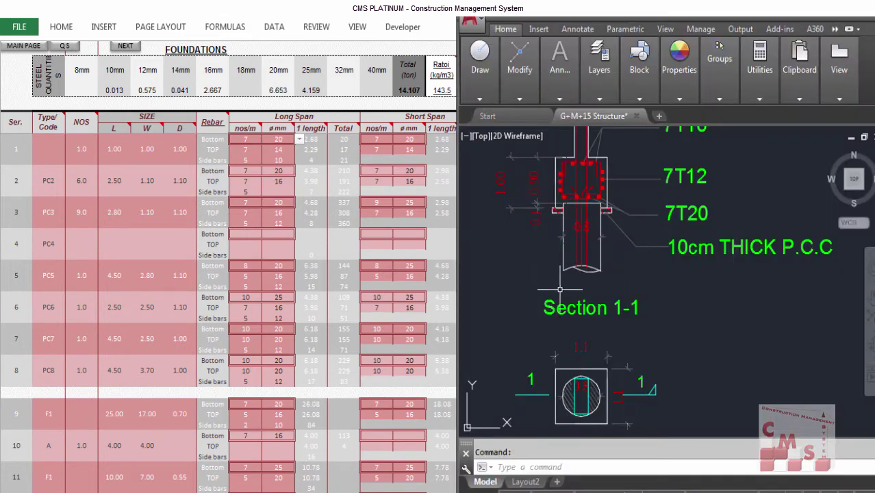
{"action": "scroll", "coordinate": [612, 321], "scroll_direction": "down", "scroll_amount": 2}
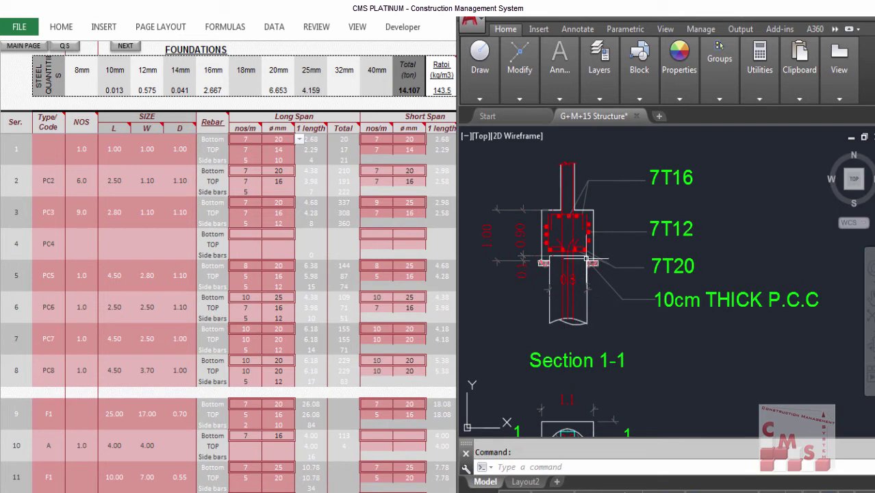
{"action": "scroll", "coordinate": [589, 259], "scroll_direction": "up", "scroll_amount": 2}
{"action": "scroll", "coordinate": [586, 259], "scroll_direction": "up", "scroll_amount": 4}
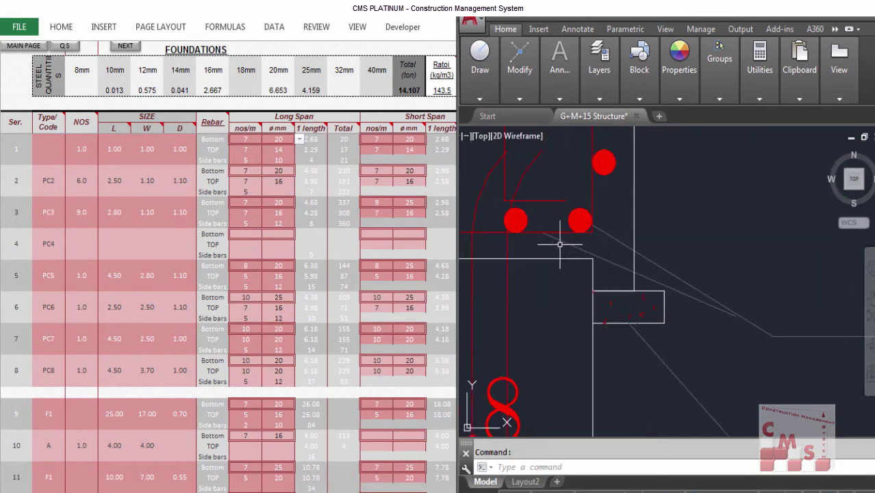
{"action": "scroll", "coordinate": [548, 205], "scroll_direction": "down", "scroll_amount": 2}
{"action": "scroll", "coordinate": [534, 233], "scroll_direction": "down", "scroll_amount": 2}
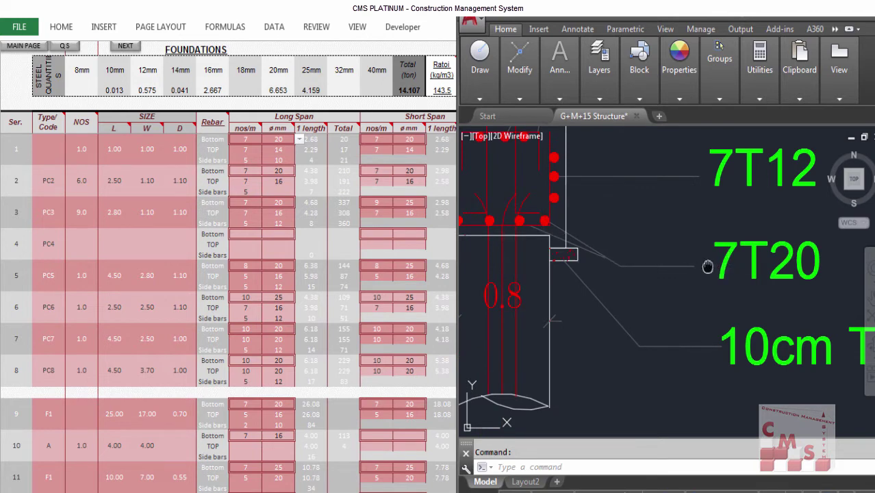
{"action": "mouse_move", "coordinate": [704, 264]}
{"action": "left_mouse_down"}
{"action": "mouse_move", "coordinate": [738, 350]}
{"action": "mouse_move", "coordinate": [727, 365]}
{"action": "mouse_move", "coordinate": [750, 357]}
{"action": "left_mouse_up"}
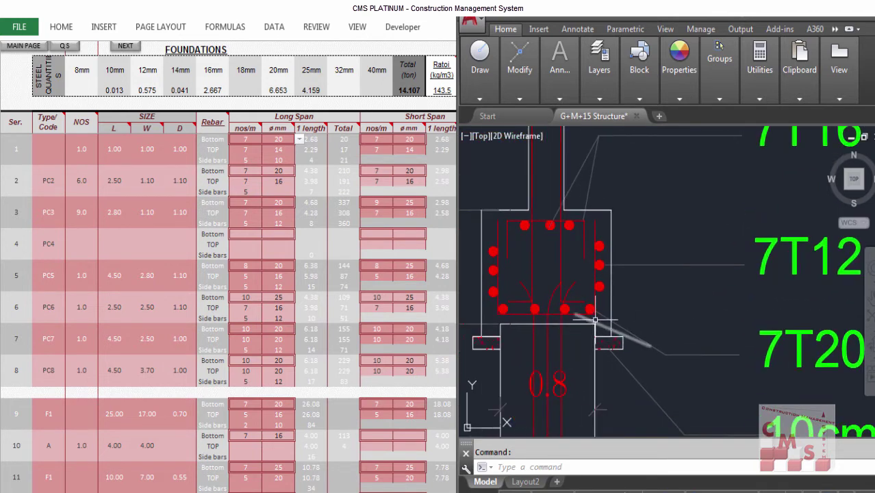
{"action": "left_click", "coordinate": [281, 140]}
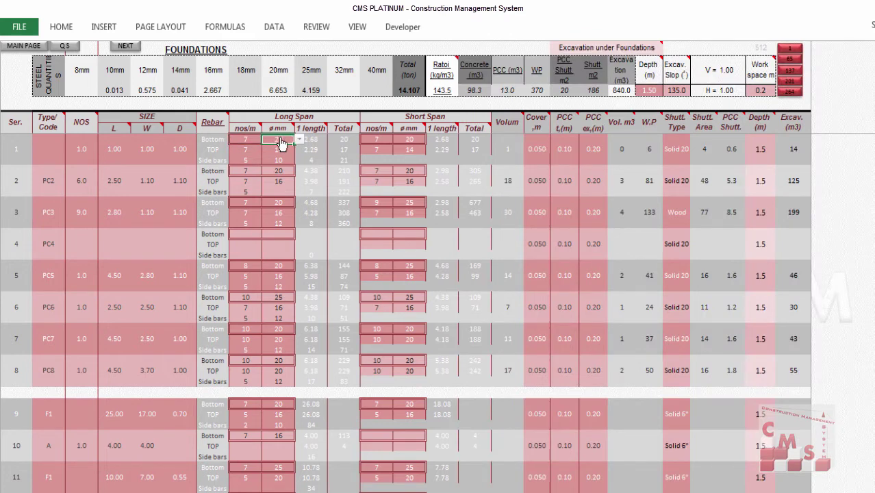
{"action": "left_click", "coordinate": [407, 140]}
{"action": "type", "text": "20"}
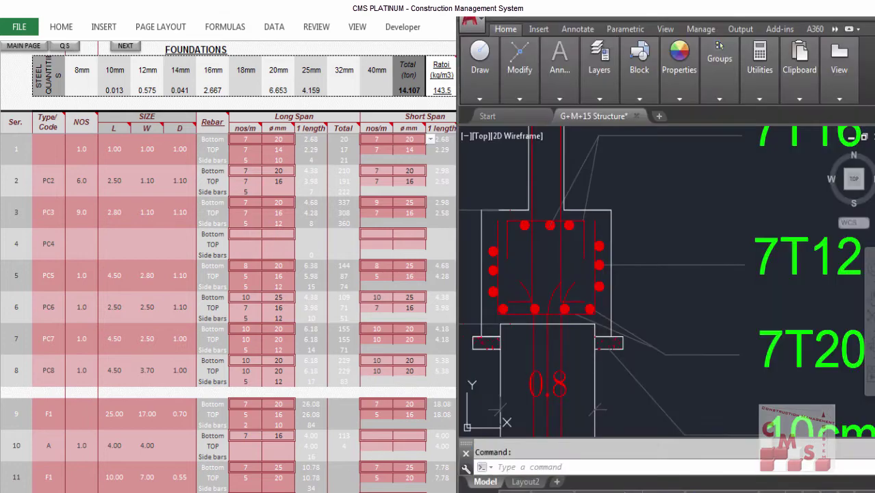
- Find the 7T16 label in the drawing and set PC1's top-bar diameter to 16 mm
{"action": "scroll", "coordinate": [702, 336], "scroll_direction": "down", "scroll_amount": 3}
{"action": "left_click_drag", "start_coordinate": [702, 336], "coordinate": [749, 307]}
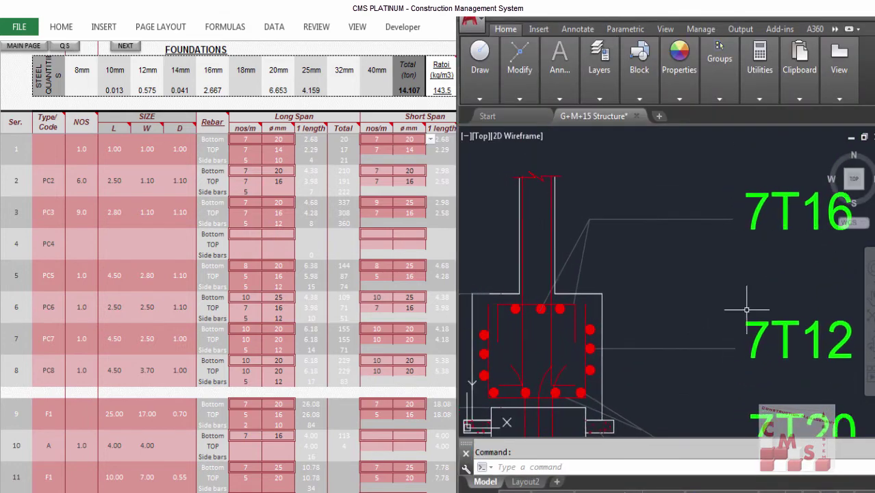
{"action": "left_click_drag", "start_coordinate": [756, 250], "coordinate": [724, 273]}
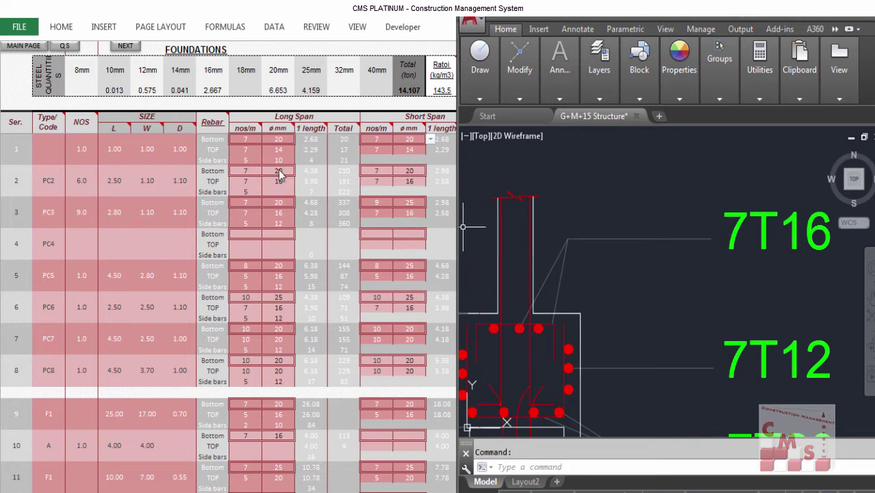
{"action": "left_click", "coordinate": [261, 149]}
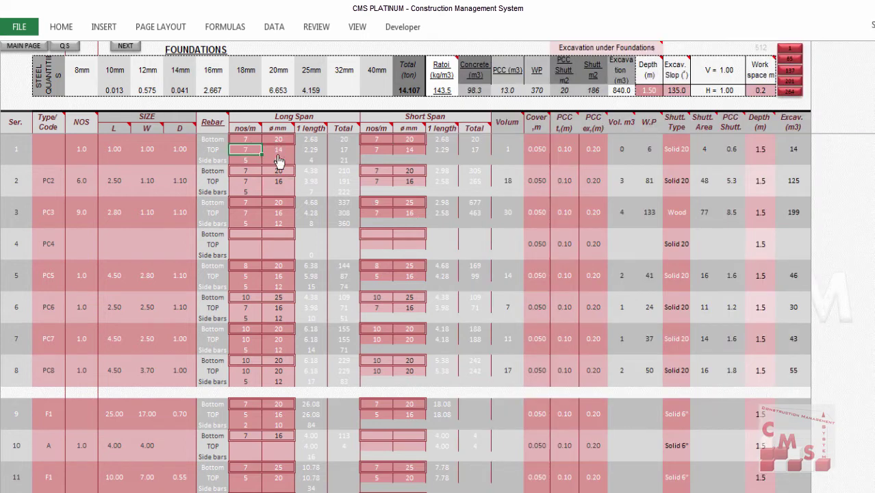
{"action": "left_click", "coordinate": [276, 153]}
{"action": "type", "text": "16"}
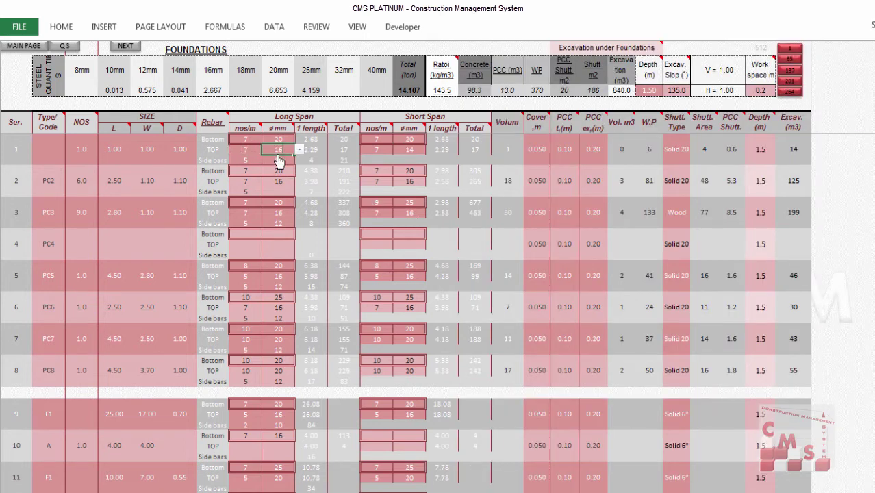
{"action": "left_click", "coordinate": [409, 160]}
- Verify in AutoCAD, then set PC1's side-bar count to 8 per metre
{"action": "key", "text": "alt+Tab"}
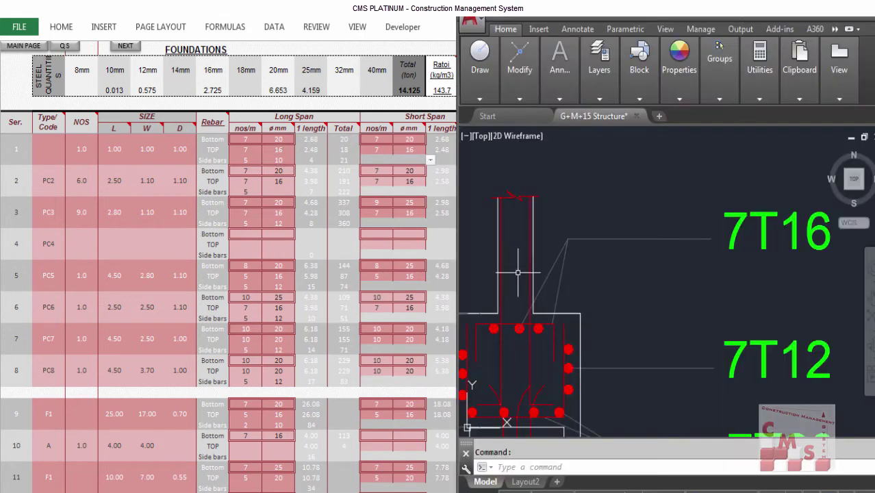
{"action": "scroll", "coordinate": [668, 222], "scroll_direction": "down", "scroll_amount": 2}
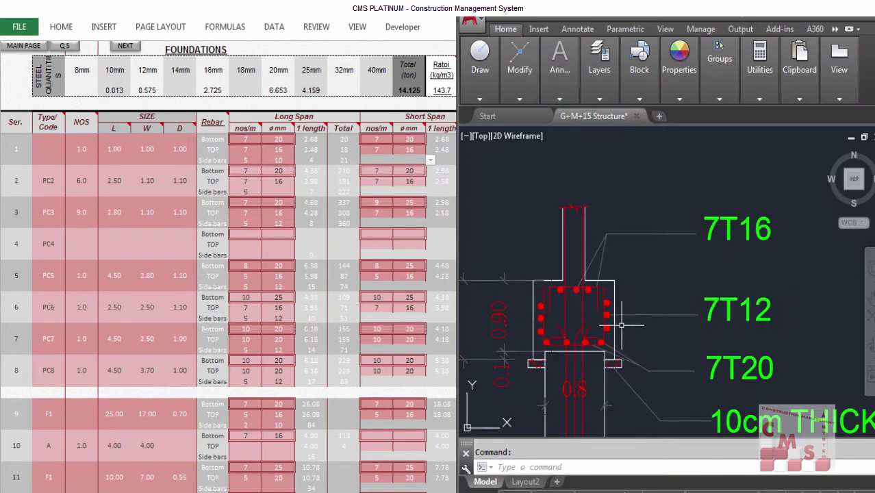
{"action": "scroll", "coordinate": [502, 348], "scroll_direction": "up", "scroll_amount": 2}
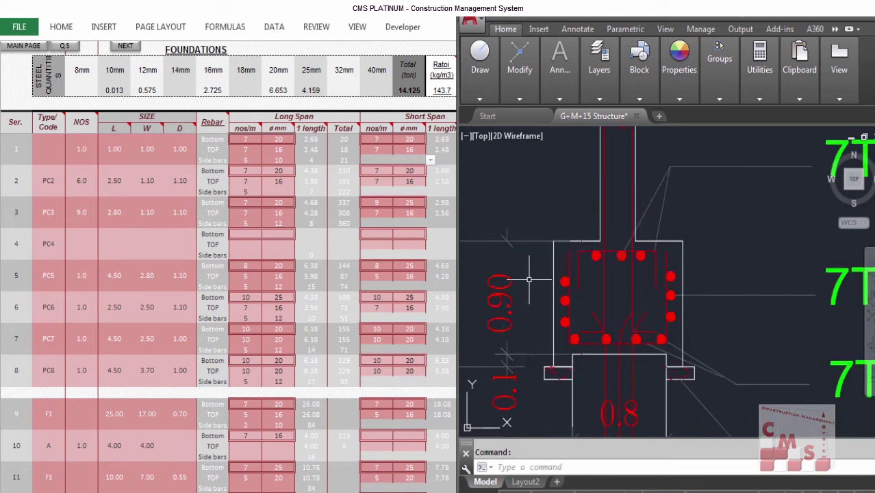
{"action": "scroll", "coordinate": [524, 291], "scroll_direction": "down", "scroll_amount": 2}
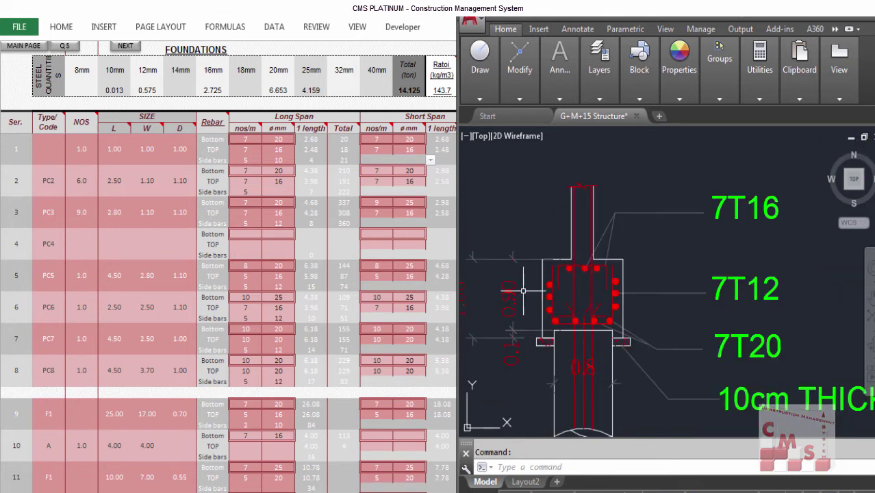
{"action": "key", "text": "alt+Tab"}
{"action": "left_click", "coordinate": [255, 161]}
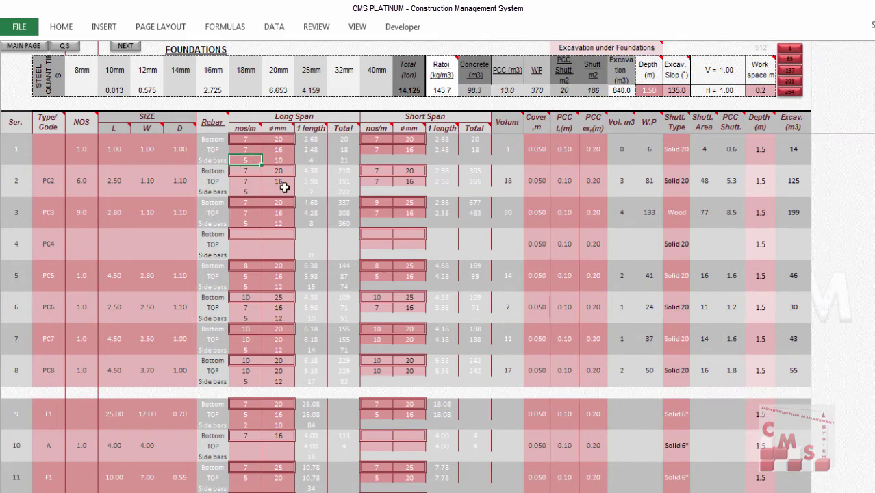
{"action": "type", "text": "8"}
{"action": "key", "text": "Tab"}
{"action": "key", "text": "alt+Tab"}
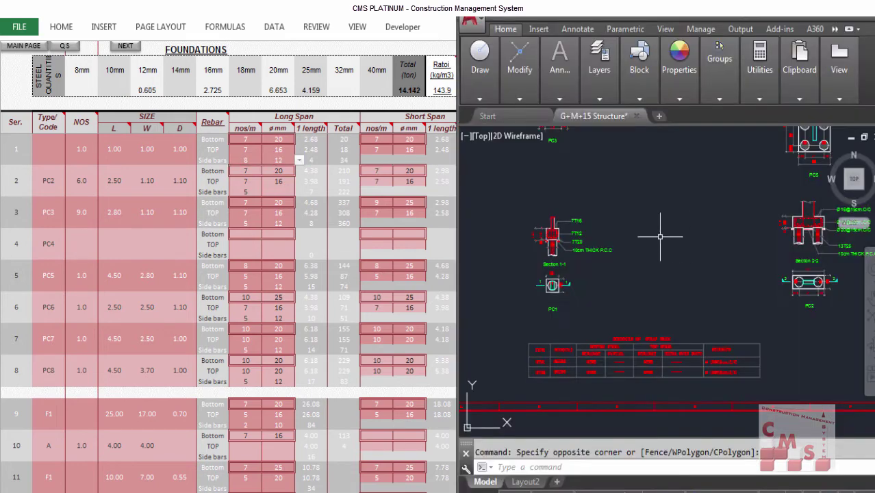
- Zoom the AutoCAD drawing onto Section 2-2 to read PC3's rebar callouts, then return to Excel
{"action": "scroll", "coordinate": [583, 223], "scroll_direction": "up", "scroll_amount": 3}
{"action": "scroll", "coordinate": [604, 295], "scroll_direction": "down", "scroll_amount": 3}
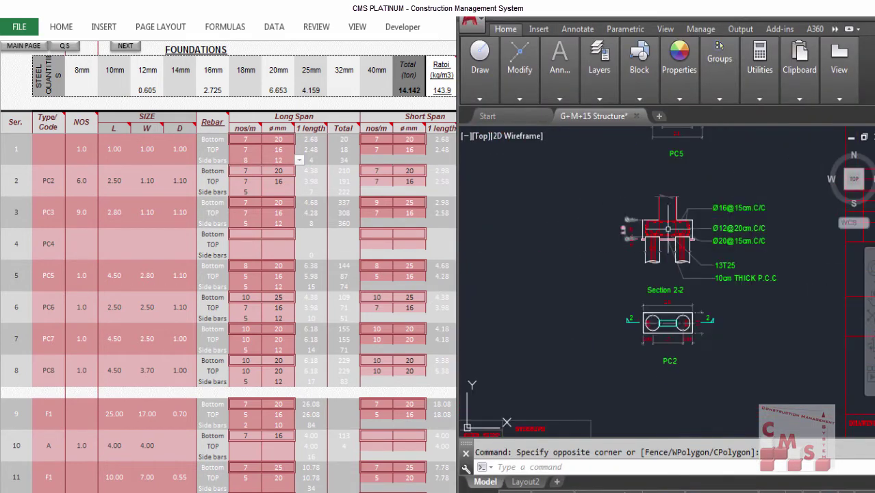
{"action": "scroll", "coordinate": [698, 240], "scroll_direction": "up", "scroll_amount": 7}
{"action": "scroll", "coordinate": [697, 240], "scroll_direction": "down", "scroll_amount": 3}
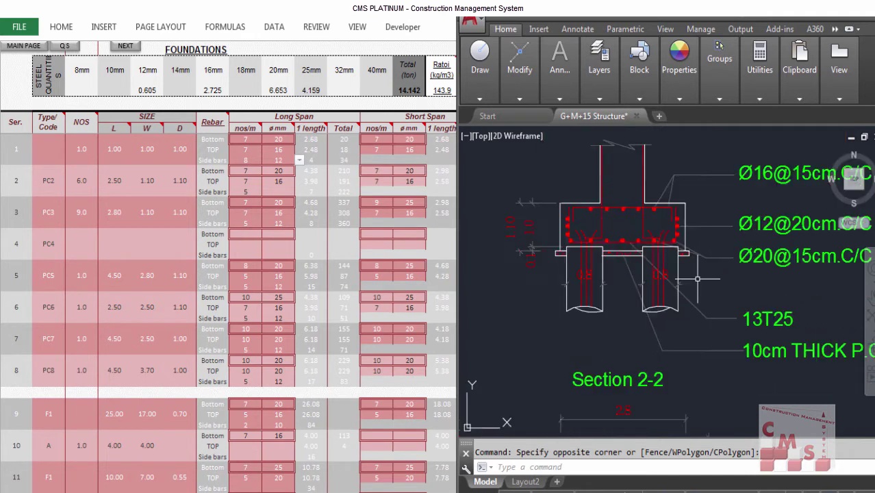
{"action": "scroll", "coordinate": [685, 274], "scroll_direction": "down", "scroll_amount": 1}
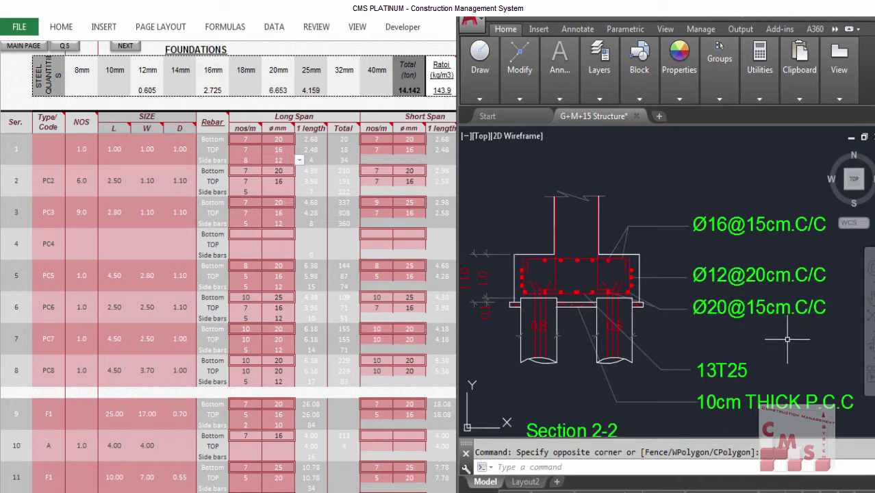
{"action": "scroll", "coordinate": [644, 318], "scroll_direction": "up", "scroll_amount": 3}
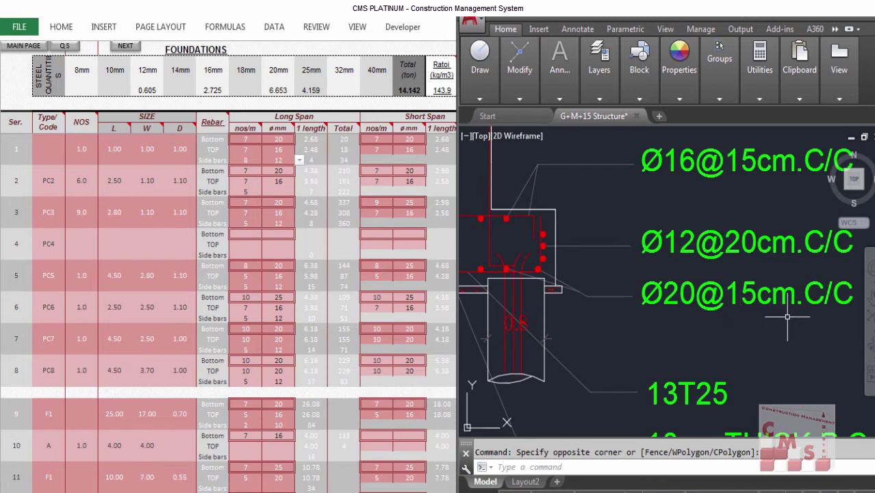
{"action": "scroll", "coordinate": [674, 294], "scroll_direction": "up", "scroll_amount": 2}
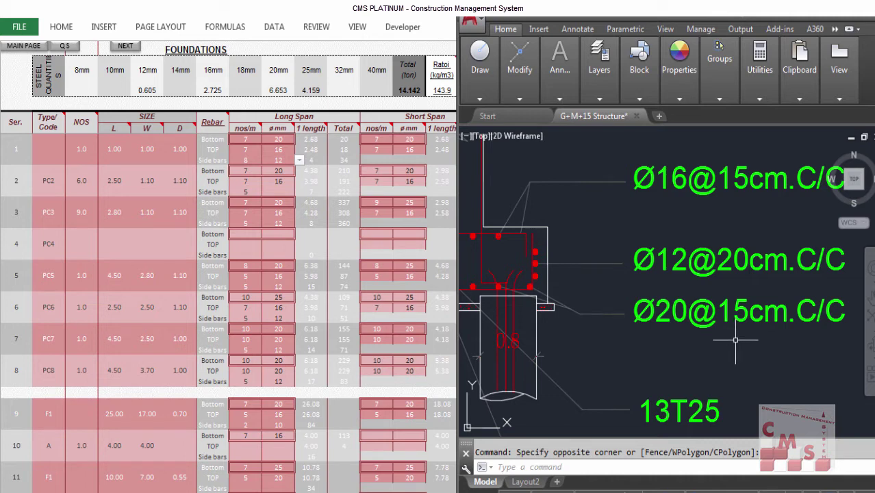
{"action": "key", "text": "alt+Tab"}
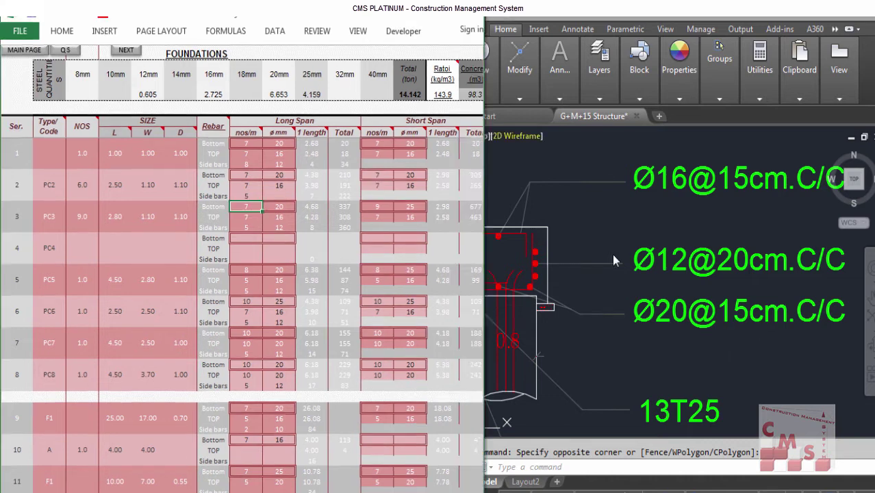
- Set PC3's long-span bottom bar count to 6 and check it against the drawing
{"action": "type", "text": "6."}
{"action": "key", "text": "Tab"}
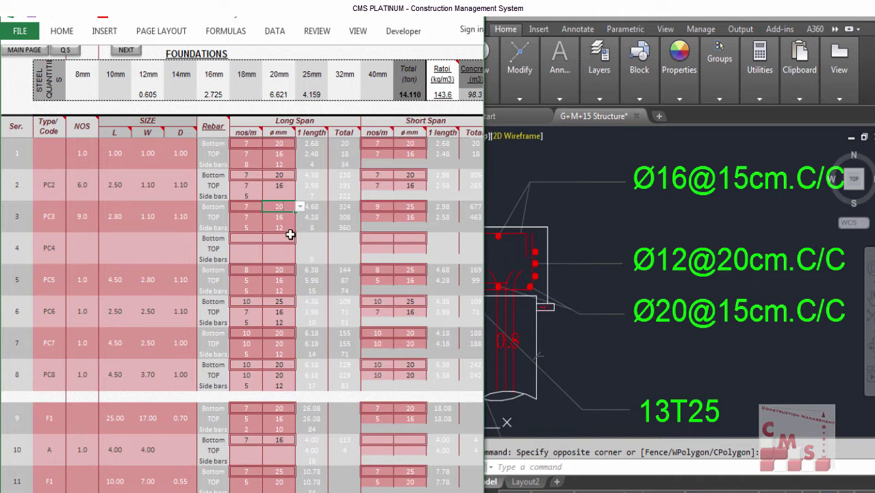
{"action": "key", "text": "Down"}
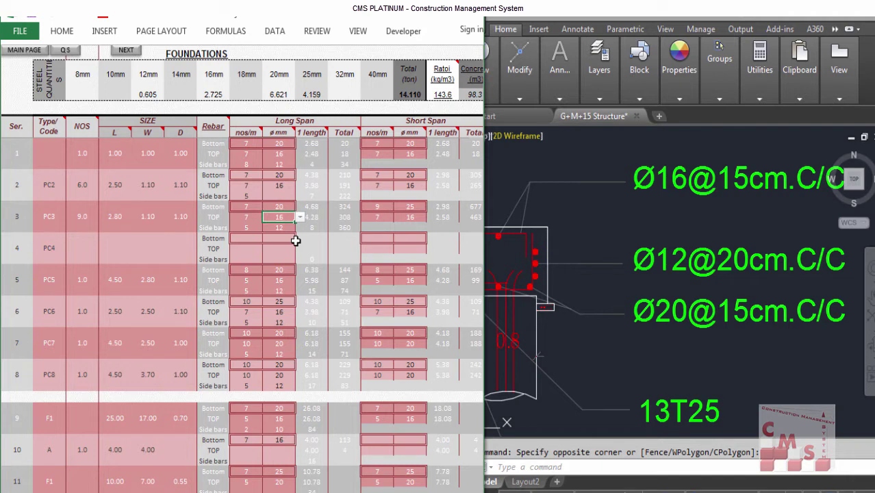
{"action": "left_click", "coordinate": [531, 281]}
{"action": "scroll", "coordinate": [531, 281], "scroll_direction": "up", "scroll_amount": 5}
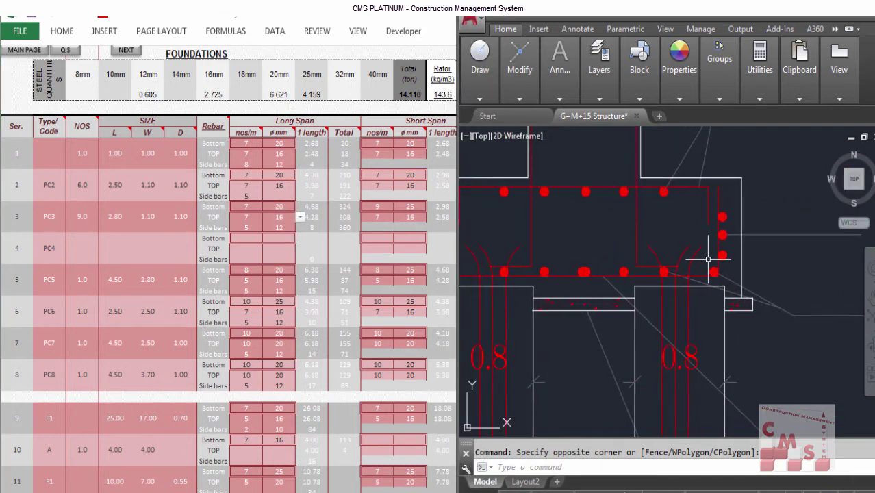
{"action": "scroll", "coordinate": [555, 281], "scroll_direction": "down", "scroll_amount": 2}
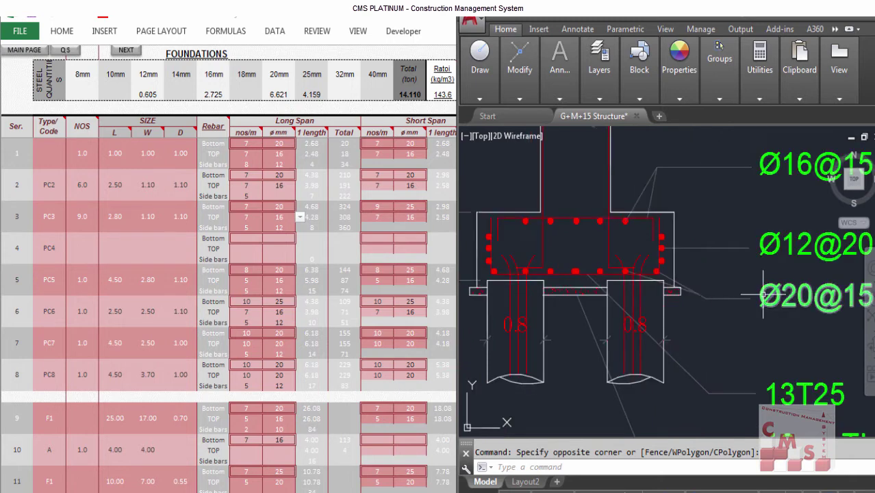
{"action": "scroll", "coordinate": [559, 267], "scroll_direction": "up", "scroll_amount": 2}
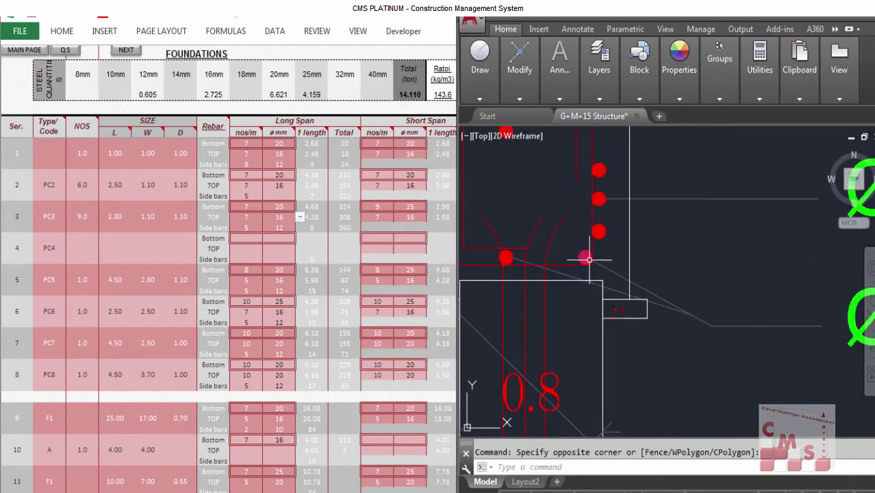
{"action": "scroll", "coordinate": [586, 256], "scroll_direction": "down", "scroll_amount": 2}
{"action": "left_click", "coordinate": [388, 209]}
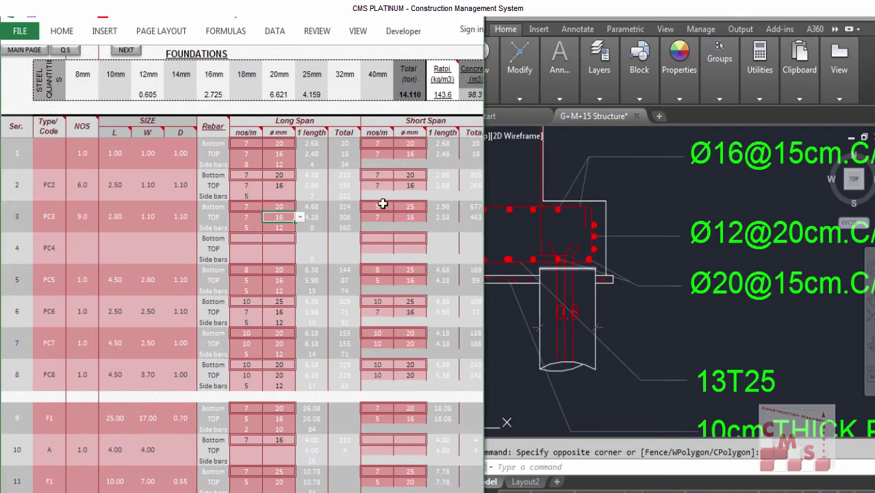
- Compare PC2's short-span bottom bar count and diameter with the AutoCAD section
{"action": "left_click", "coordinate": [377, 207]}
{"action": "left_click", "coordinate": [379, 177]}
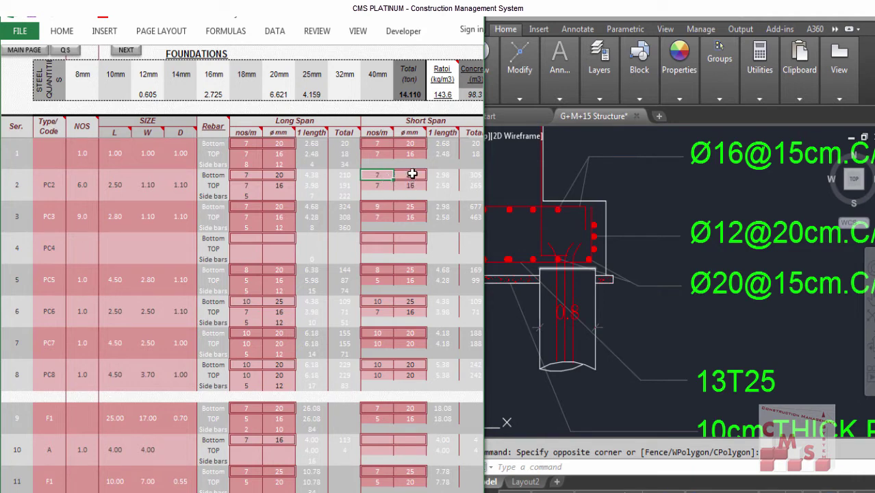
{"action": "left_click", "coordinate": [410, 176]}
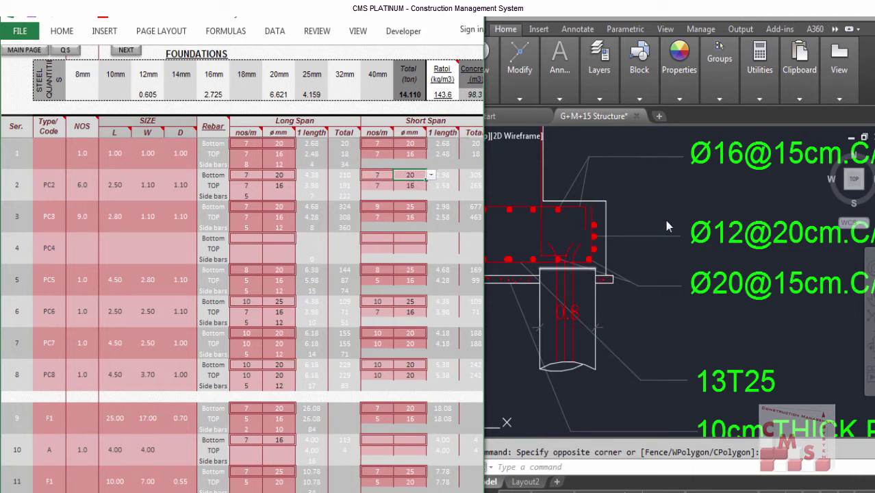
{"action": "left_click", "coordinate": [649, 211]}
{"action": "scroll", "coordinate": [651, 219], "scroll_direction": "up", "scroll_amount": 2}
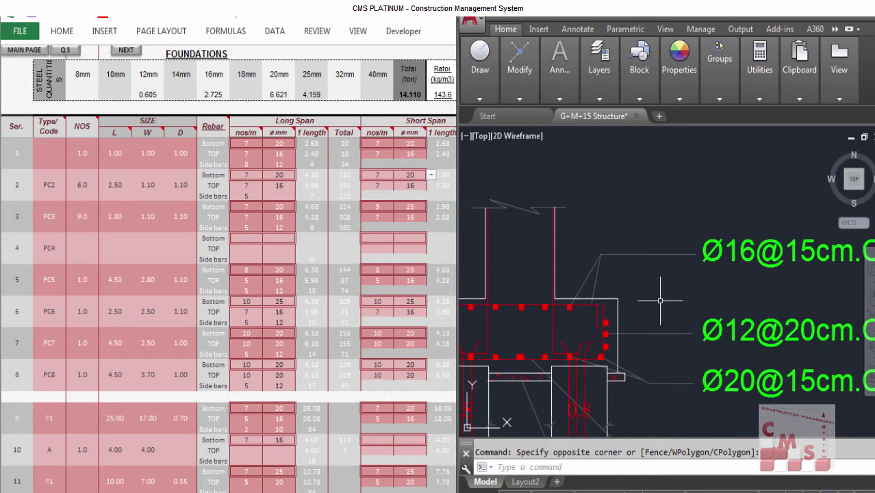
{"action": "scroll", "coordinate": [678, 274], "scroll_direction": "up", "scroll_amount": 3}
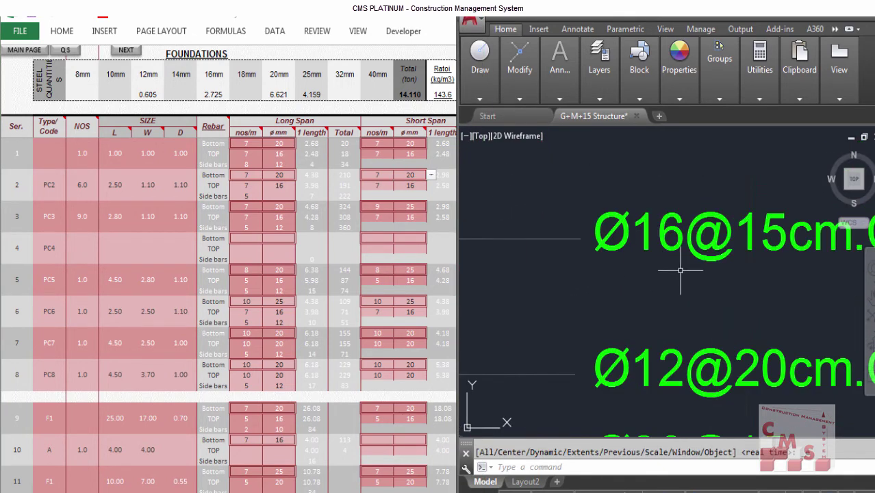
{"action": "scroll", "coordinate": [678, 271], "scroll_direction": "down", "scroll_amount": 3}
{"action": "scroll", "coordinate": [737, 253], "scroll_direction": "down", "scroll_amount": 1}
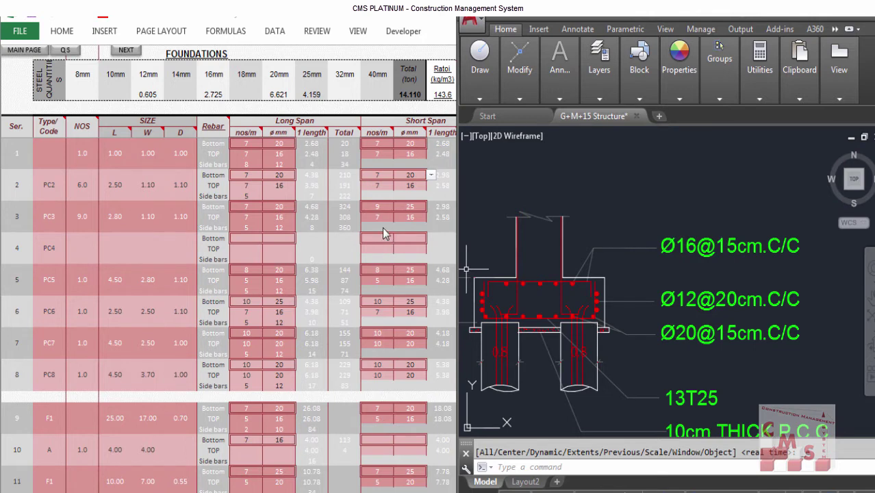
{"action": "scroll", "coordinate": [561, 237], "scroll_direction": "up", "scroll_amount": 3}
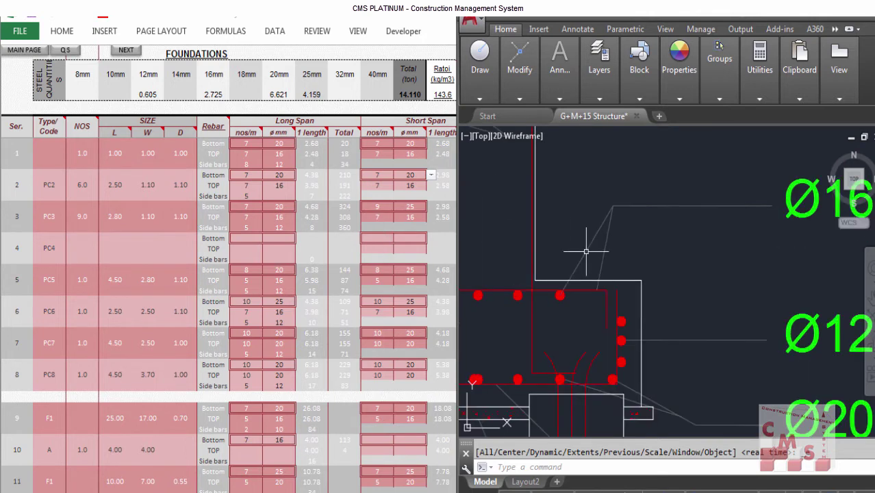
- Set PC3's long-span top bars to 7 and short-span top bars to 6.7
{"action": "left_click", "coordinate": [246, 217]}
{"action": "type", "text": "7"}
{"action": "key", "text": "Tab"}
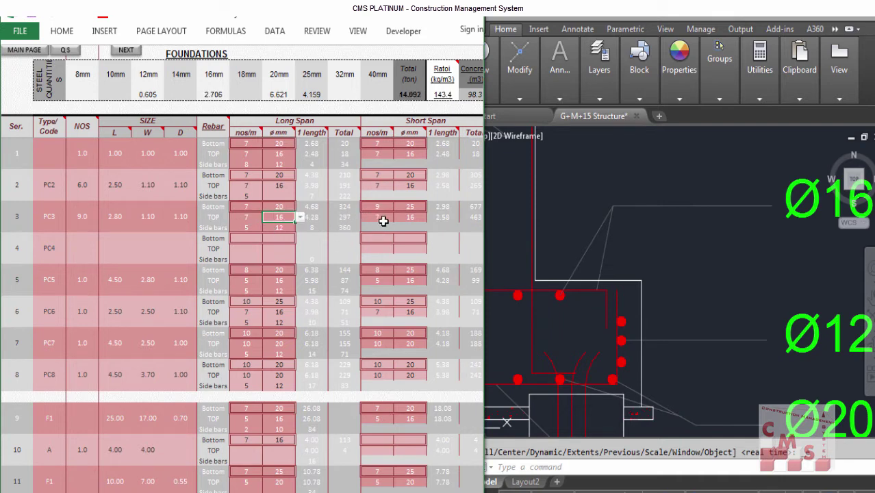
{"action": "left_click", "coordinate": [384, 218]}
{"action": "key", "text": "BackSpace"}
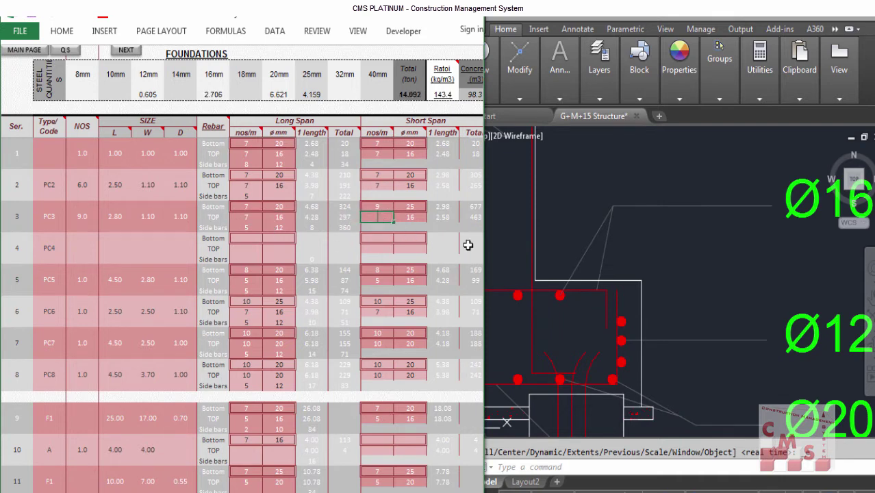
{"action": "type", "text": "6.7"}
{"action": "key", "text": "Tab"}
- Keep PC3's short-span top diameter at 16 mm and select the NOS values of foundations 1-6
{"action": "left_click", "coordinate": [431, 218]}
{"action": "left_click", "coordinate": [431, 218]}
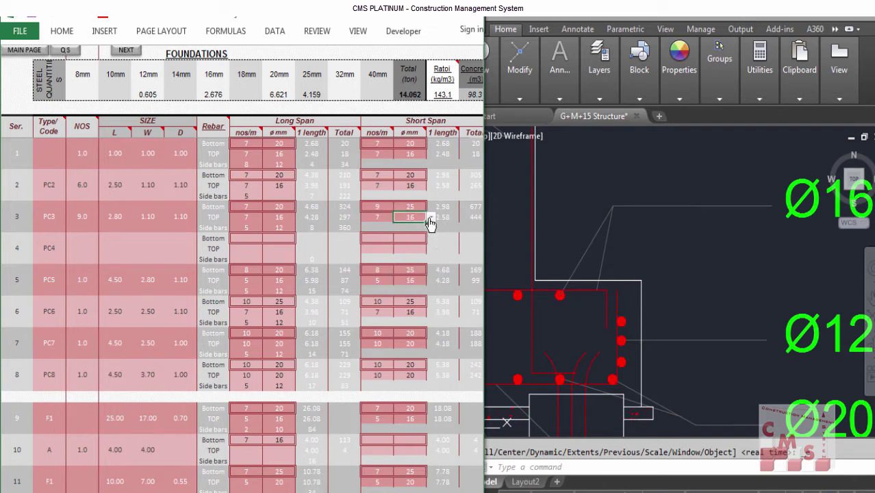
{"action": "left_click", "coordinate": [430, 217]}
{"action": "left_click", "coordinate": [408, 248]}
{"action": "scroll", "coordinate": [55, 269], "scroll_direction": "down", "scroll_amount": 1}
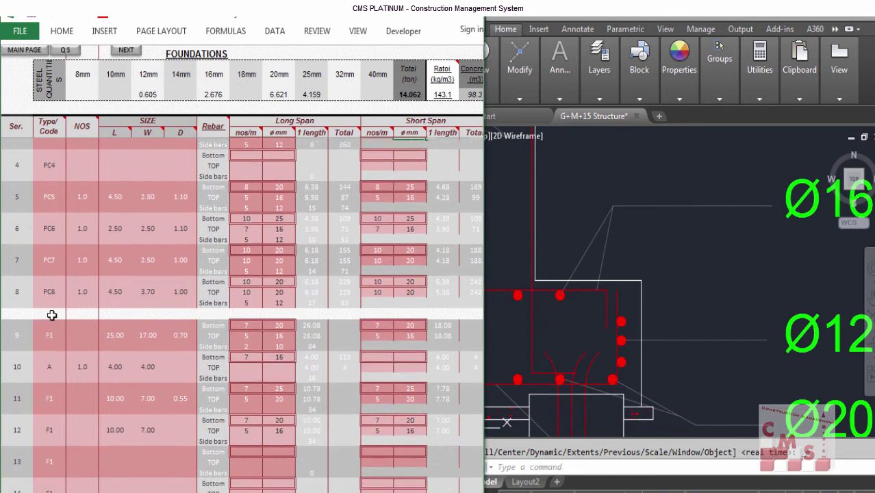
{"action": "scroll", "coordinate": [55, 257], "scroll_direction": "up", "scroll_amount": 1}
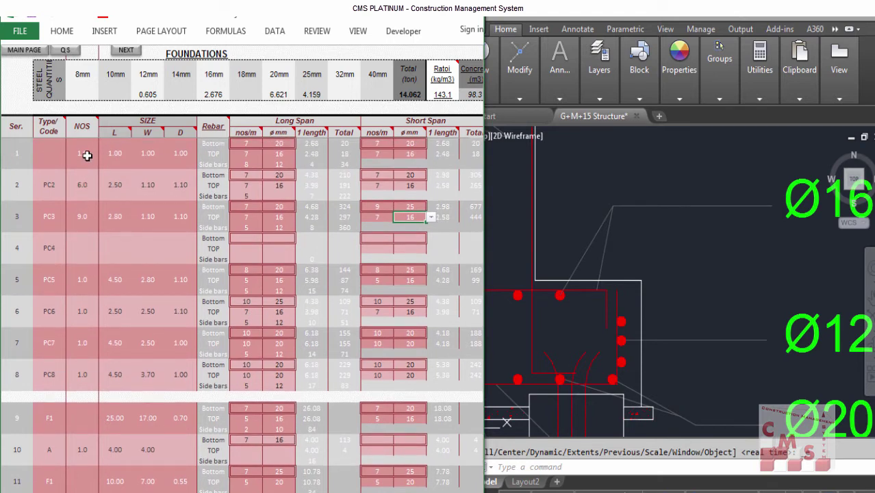
{"action": "left_click_drag", "start_coordinate": [87, 155], "coordinate": [84, 308]}
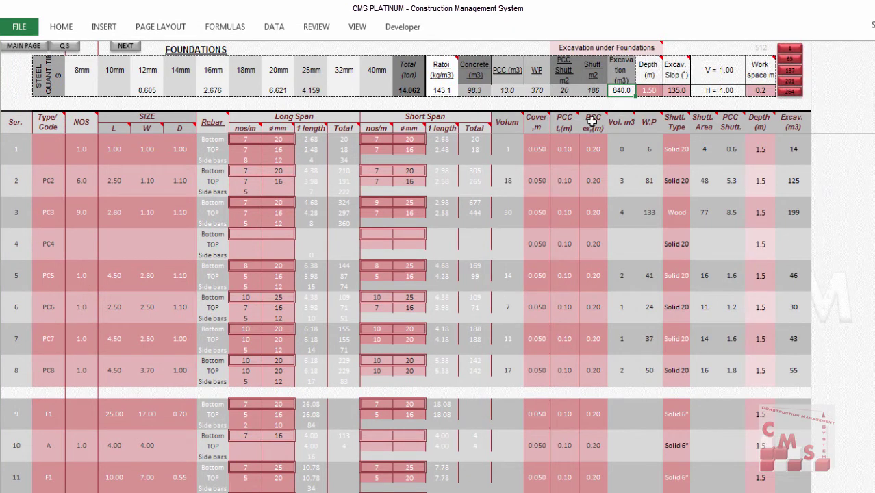
{"action": "left_click", "coordinate": [535, 158]}
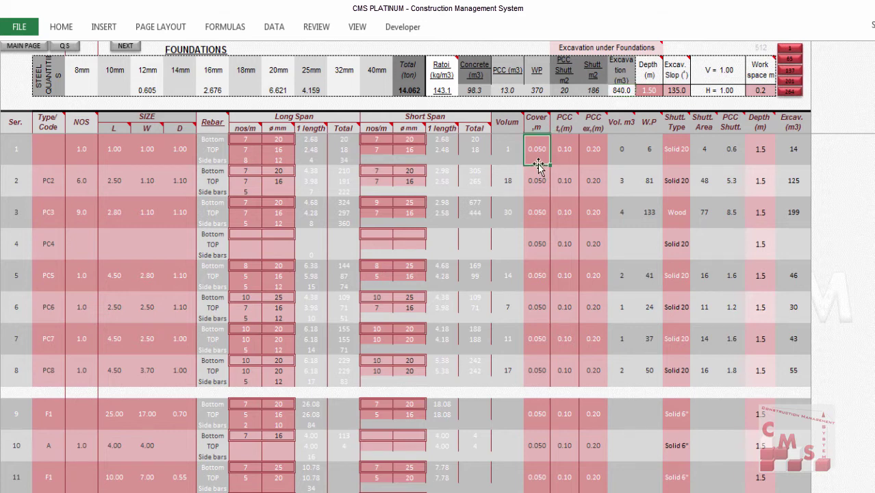
{"action": "mouse_move", "coordinate": [538, 121]}
{"action": "left_click", "coordinate": [560, 158]}
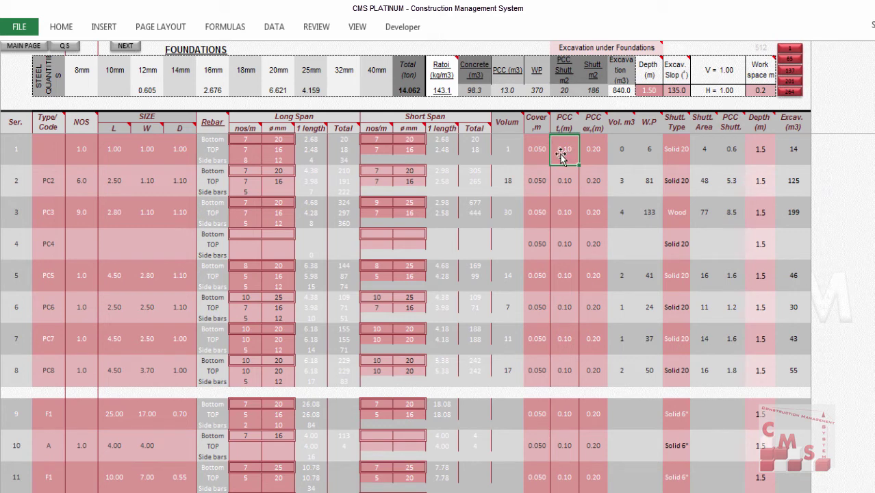
{"action": "mouse_move", "coordinate": [564, 115]}
{"action": "left_click", "coordinate": [593, 160]}
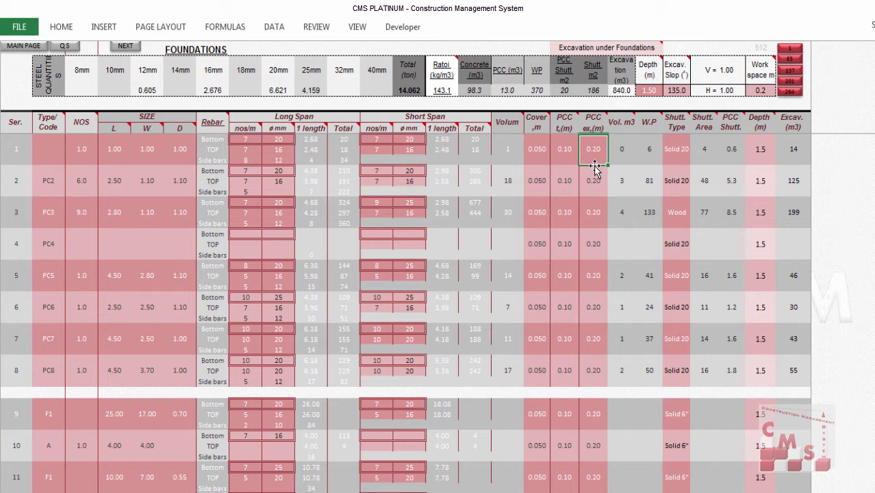
{"action": "left_click", "coordinate": [680, 156]}
{"action": "left_click", "coordinate": [696, 139]}
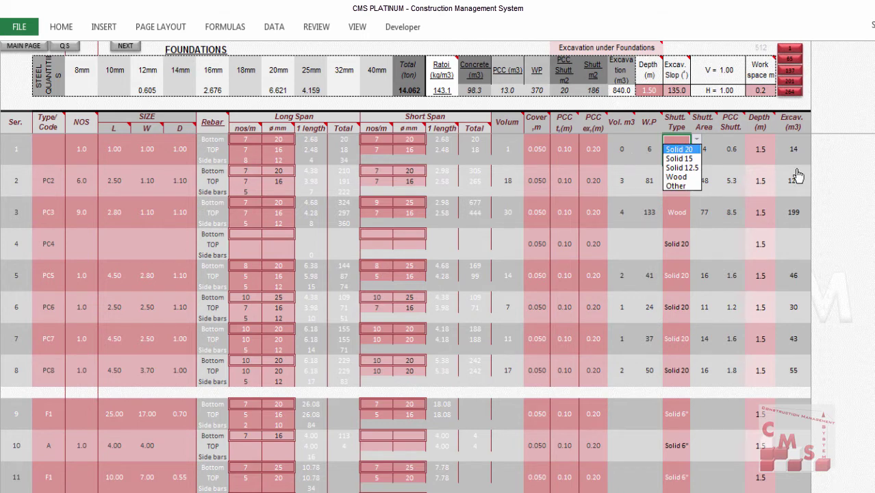
{"action": "key", "text": "Return"}
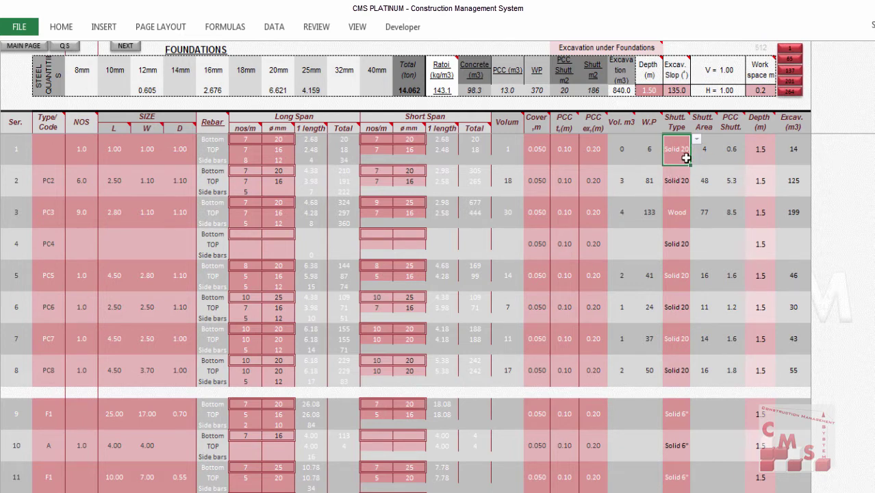
{"action": "left_click", "coordinate": [596, 151]}
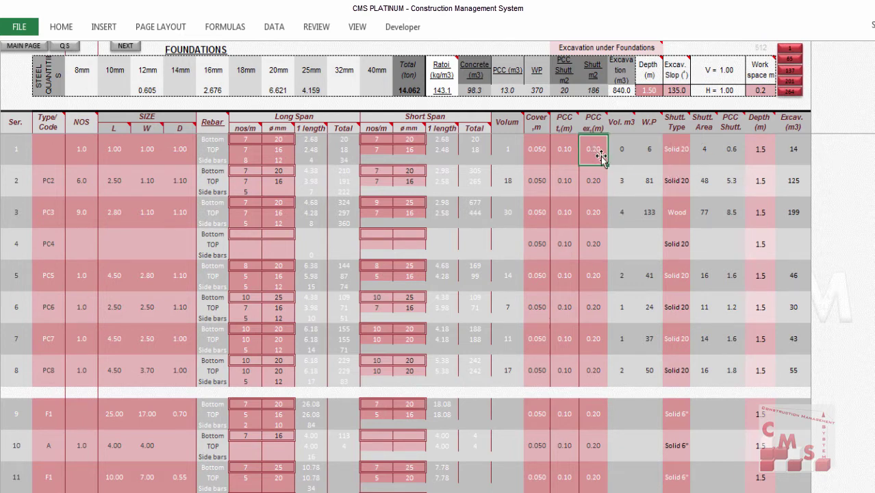
{"action": "left_click", "coordinate": [565, 155]}
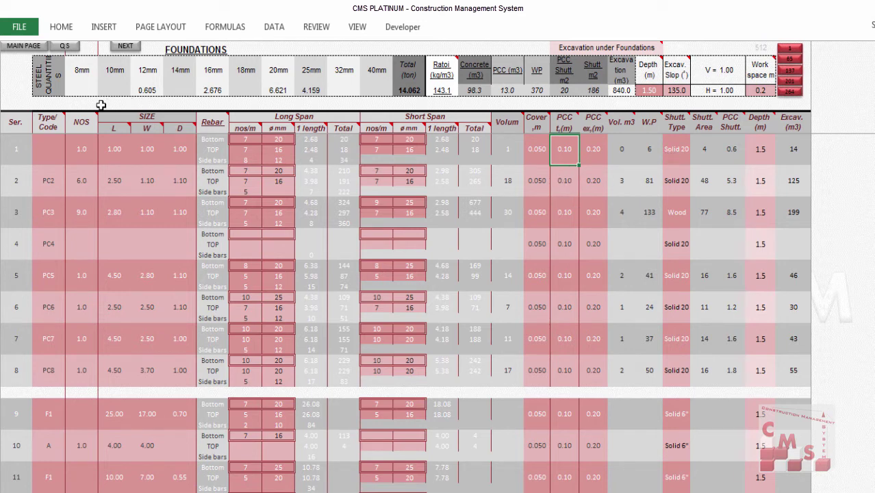
{"action": "left_click", "coordinate": [148, 89]}
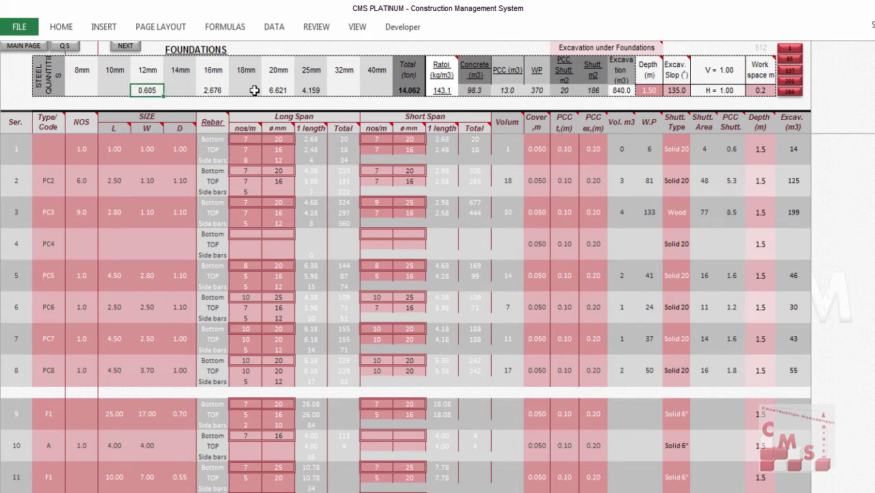
{"action": "left_click", "coordinate": [213, 90]}
{"action": "left_click", "coordinate": [278, 90]}
{"action": "left_click", "coordinate": [313, 90]}
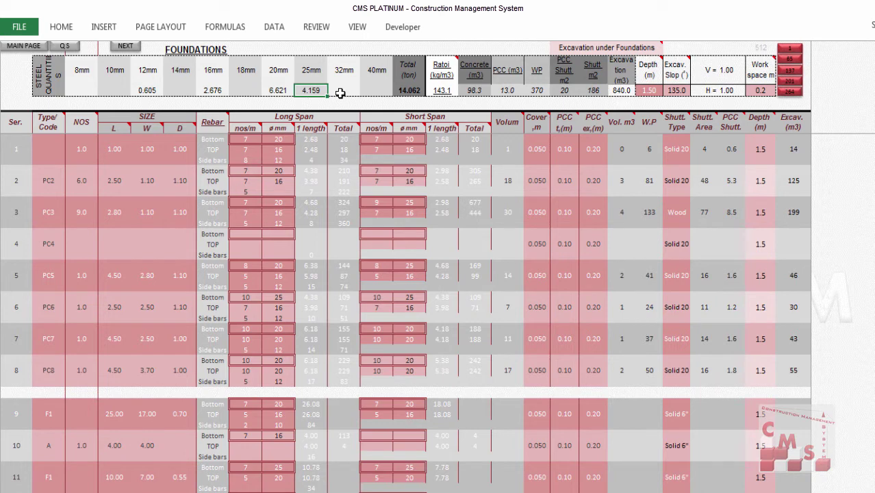
{"action": "left_click", "coordinate": [483, 92]}
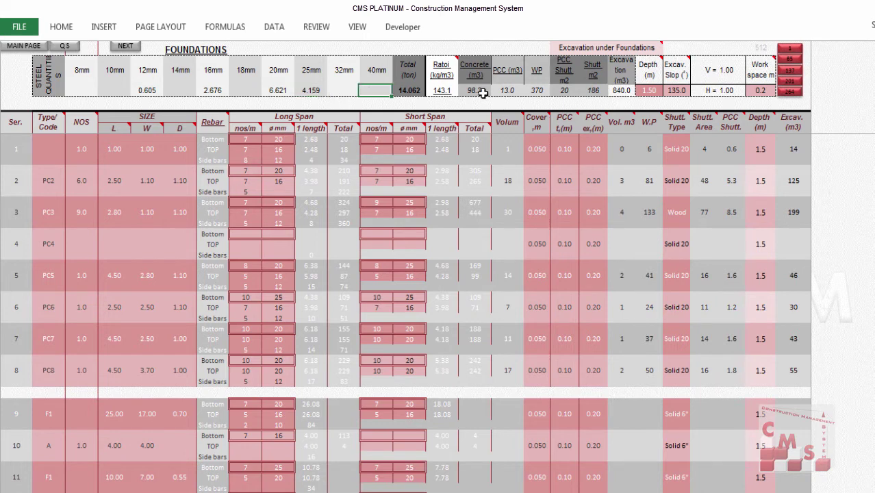
{"action": "left_click", "coordinate": [439, 92]}
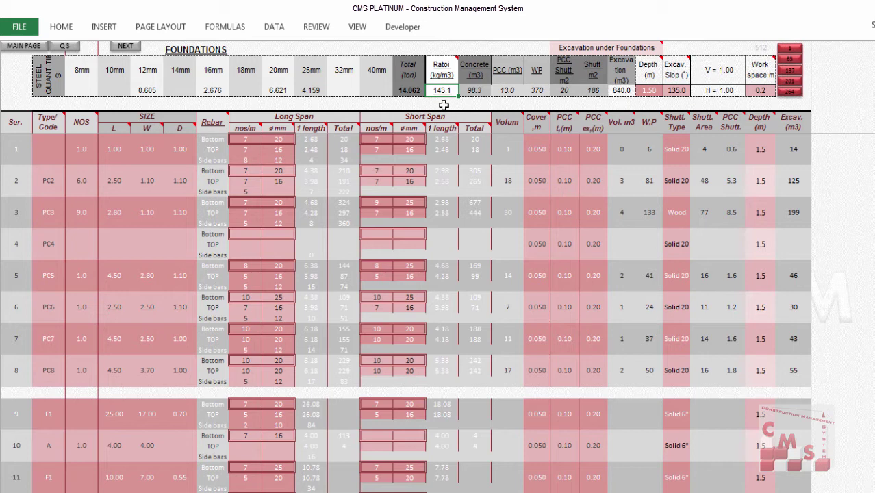
{"action": "left_click", "coordinate": [511, 88]}
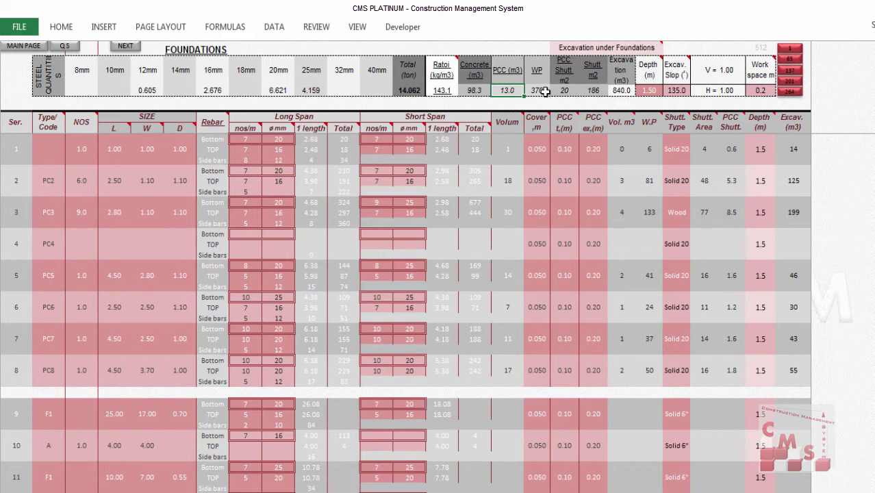
{"action": "left_click", "coordinate": [540, 87]}
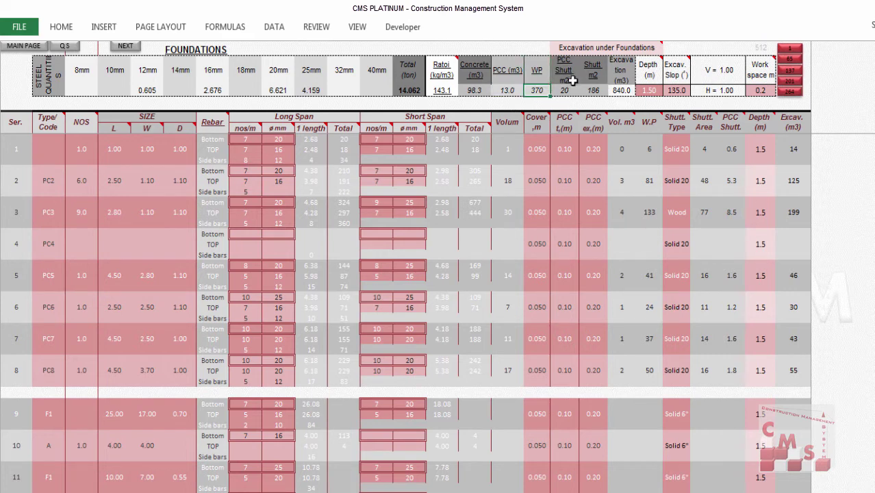
{"action": "left_click", "coordinate": [563, 93]}
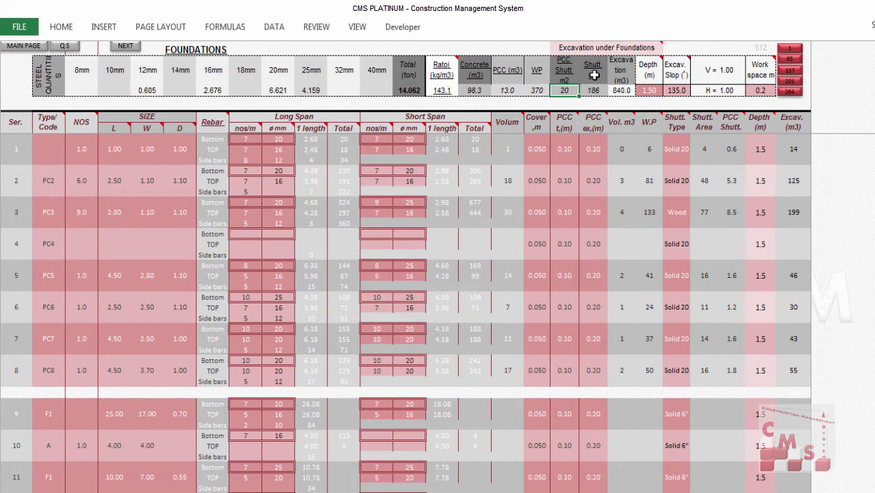
{"action": "left_click", "coordinate": [593, 93]}
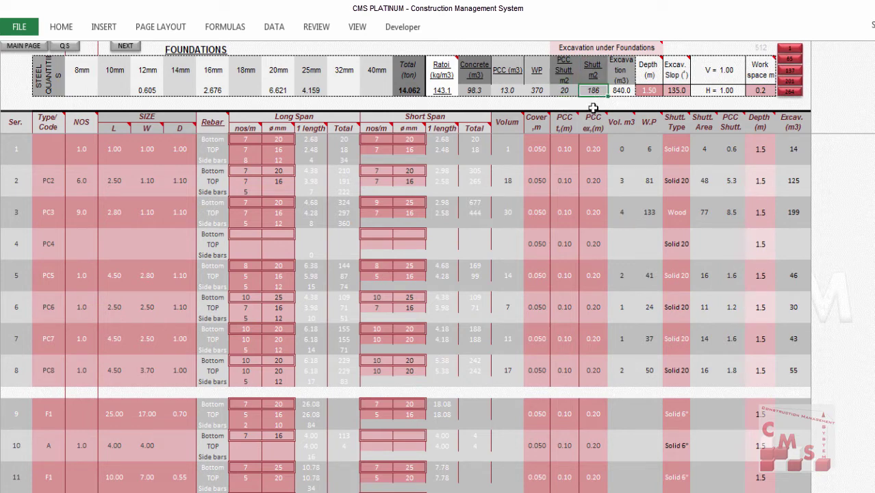
{"action": "left_click", "coordinate": [620, 90]}
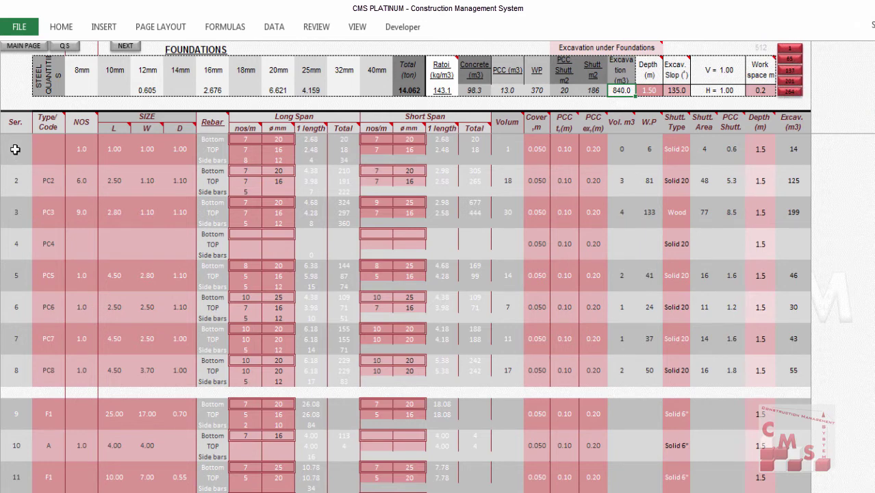
- Check the last foundation rows up to 264 and the rows from 138, then return to row 1
{"action": "left_click", "coordinate": [792, 91]}
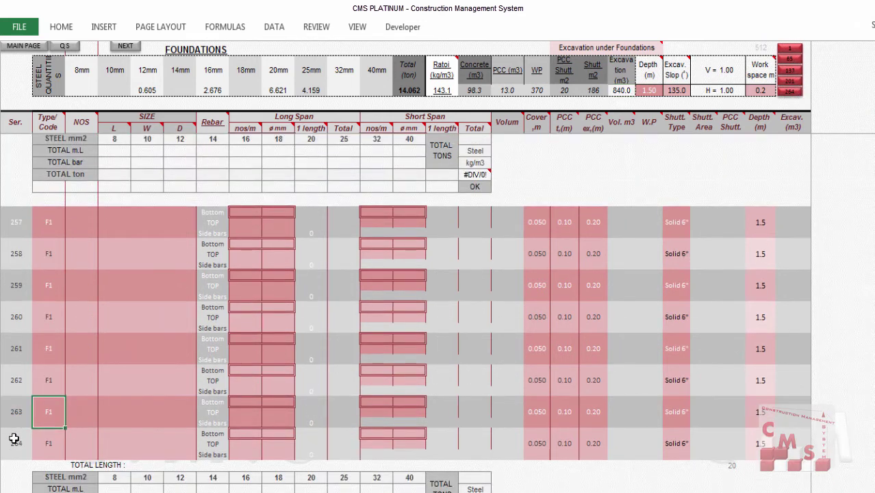
{"action": "left_click", "coordinate": [16, 445]}
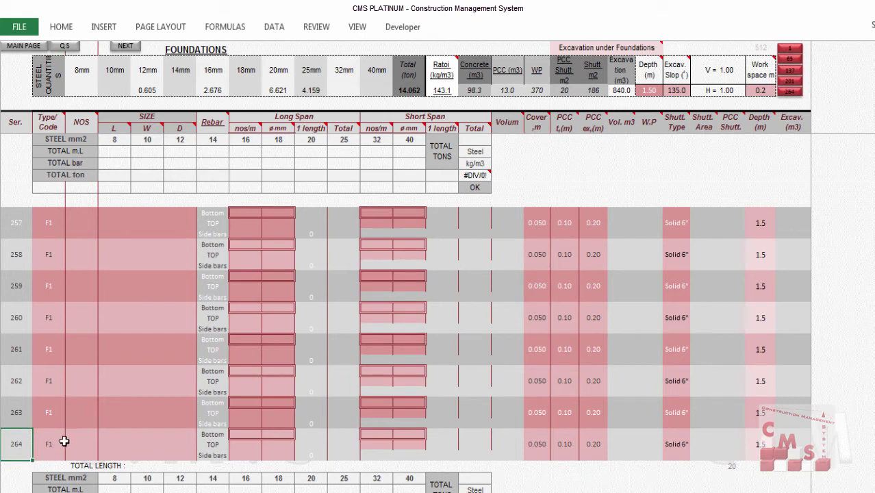
{"action": "left_click", "coordinate": [792, 70]}
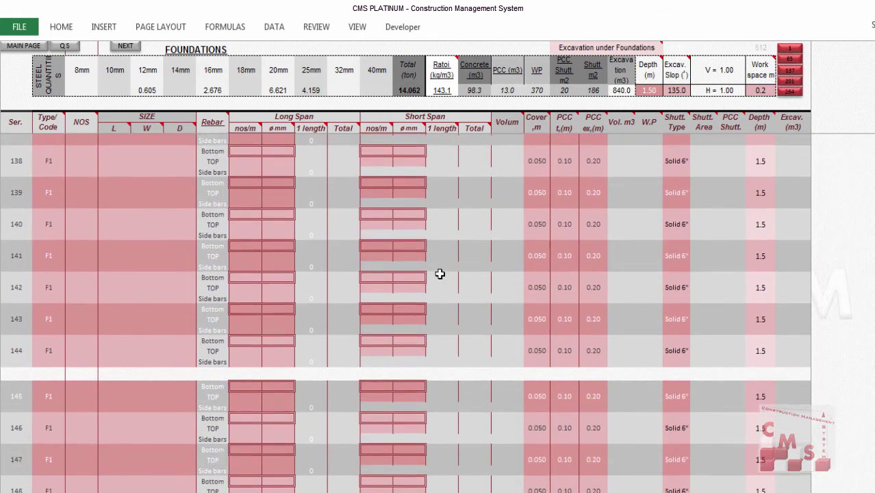
{"action": "scroll", "coordinate": [440, 274], "scroll_direction": "down", "scroll_amount": 6}
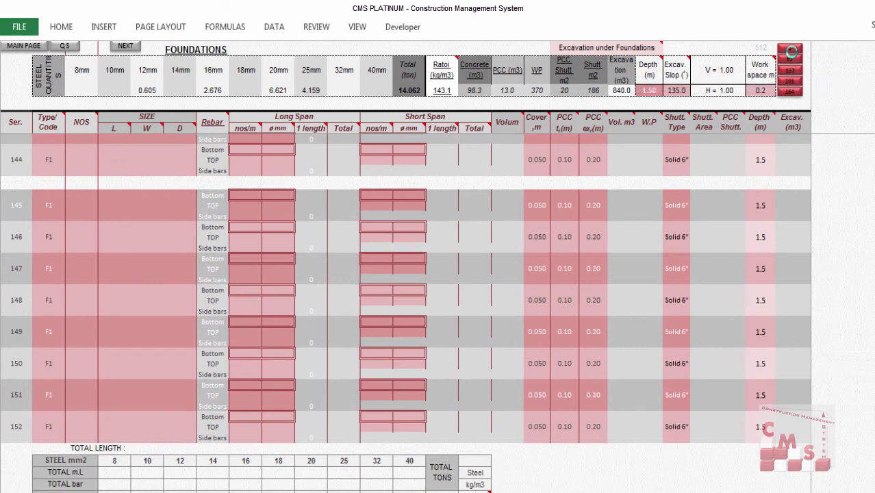
{"action": "left_click", "coordinate": [792, 52]}
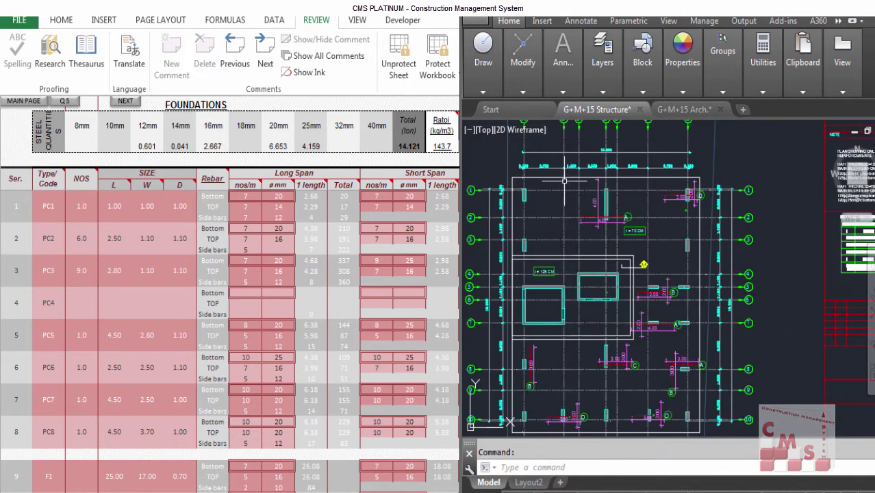
{"action": "scroll", "coordinate": [574, 198], "scroll_direction": "down", "scroll_amount": 2}
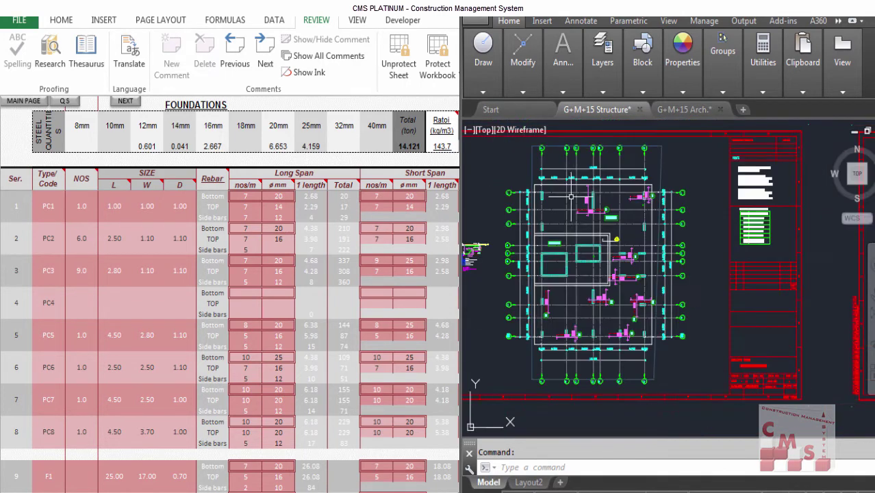
{"action": "scroll", "coordinate": [582, 199], "scroll_direction": "down", "scroll_amount": 1}
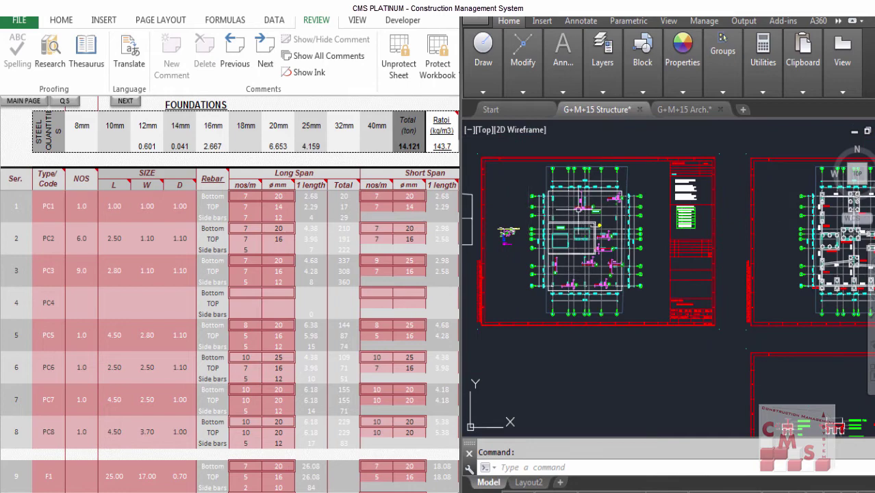
{"action": "scroll", "coordinate": [831, 214], "scroll_direction": "up", "scroll_amount": 3}
{"action": "scroll", "coordinate": [766, 276], "scroll_direction": "down", "scroll_amount": 1}
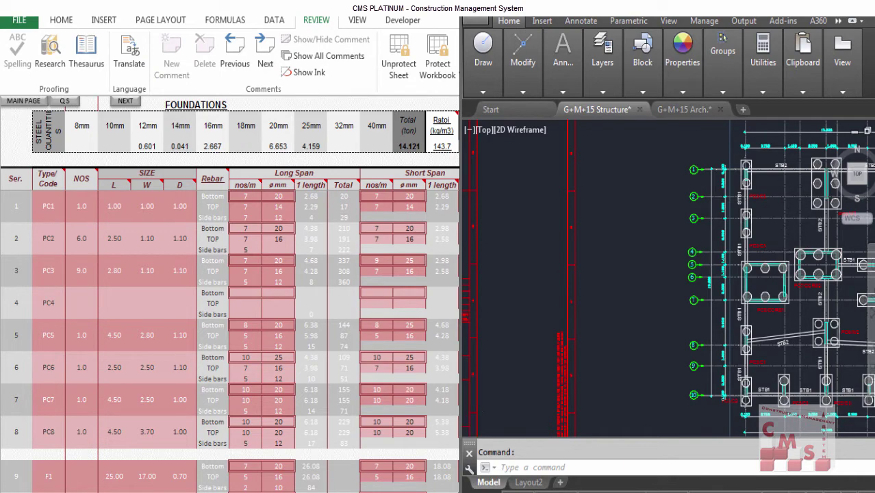
{"action": "scroll", "coordinate": [787, 254], "scroll_direction": "down", "scroll_amount": 4}
{"action": "scroll", "coordinate": [468, 255], "scroll_direction": "up", "scroll_amount": 4}
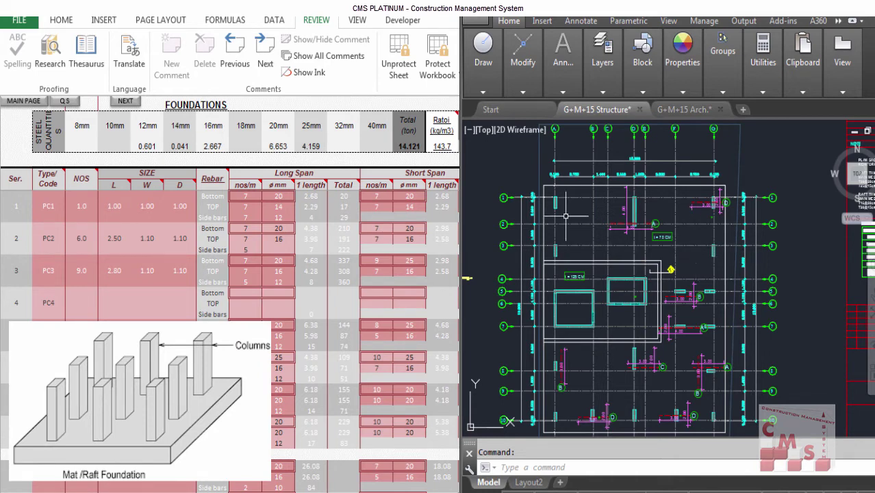
{"action": "scroll", "coordinate": [552, 202], "scroll_direction": "up", "scroll_amount": 2}
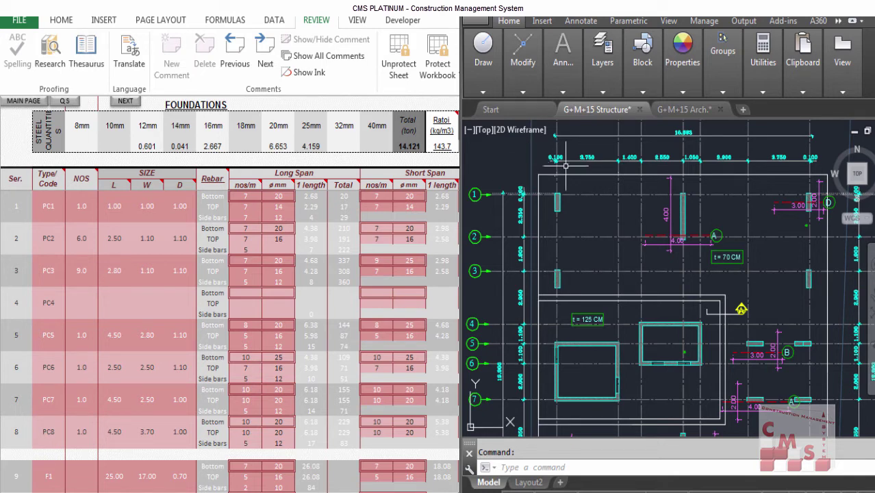
{"action": "scroll", "coordinate": [540, 173], "scroll_direction": "down", "scroll_amount": 2}
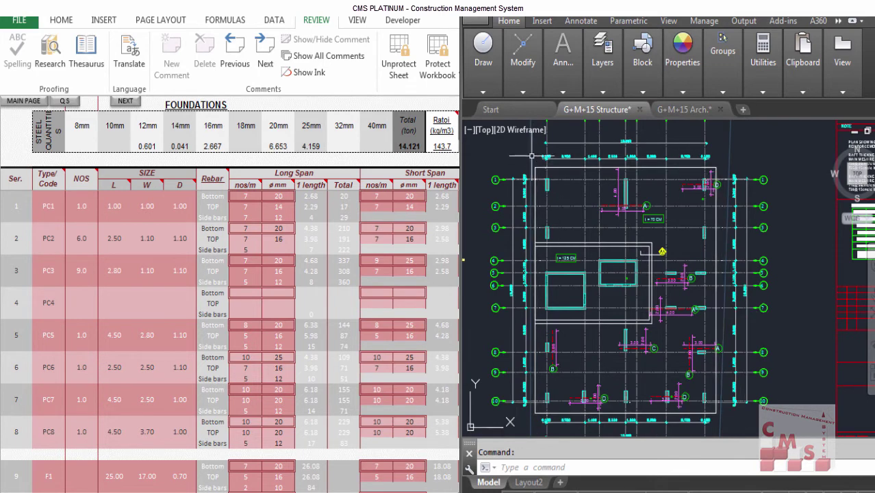
- Confirm row 9's F1 size of 25.00 × 17.00 × 0.70 and enter a footing count of 1
{"action": "left_click", "coordinate": [172, 461]}
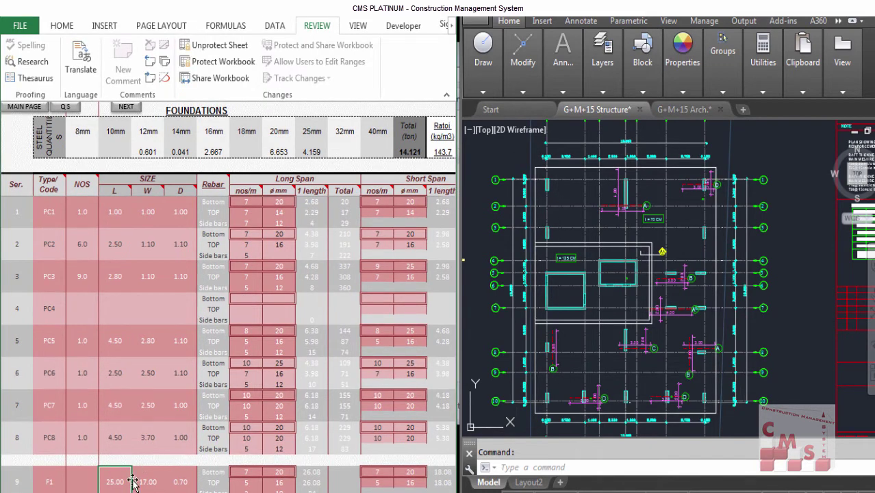
{"action": "left_click", "coordinate": [115, 475]}
{"action": "scroll", "coordinate": [137, 411], "scroll_direction": "down", "scroll_amount": 3}
{"action": "left_click", "coordinate": [143, 387]}
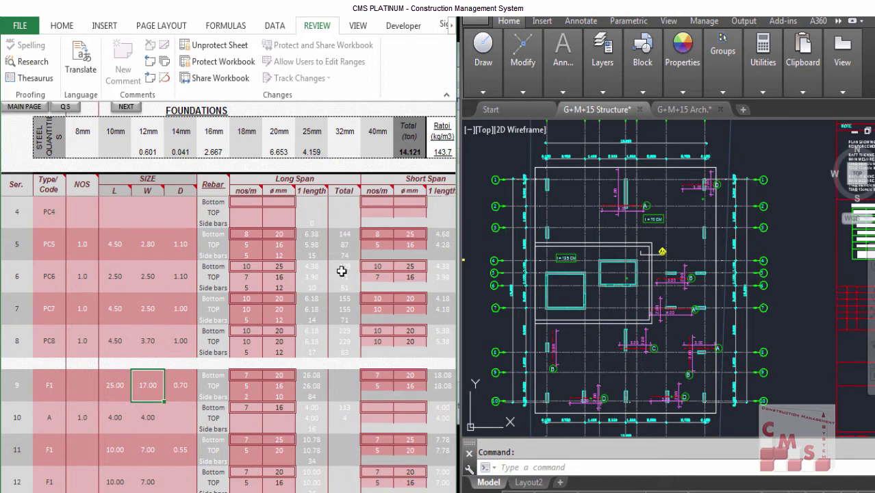
{"action": "left_click", "coordinate": [180, 389]}
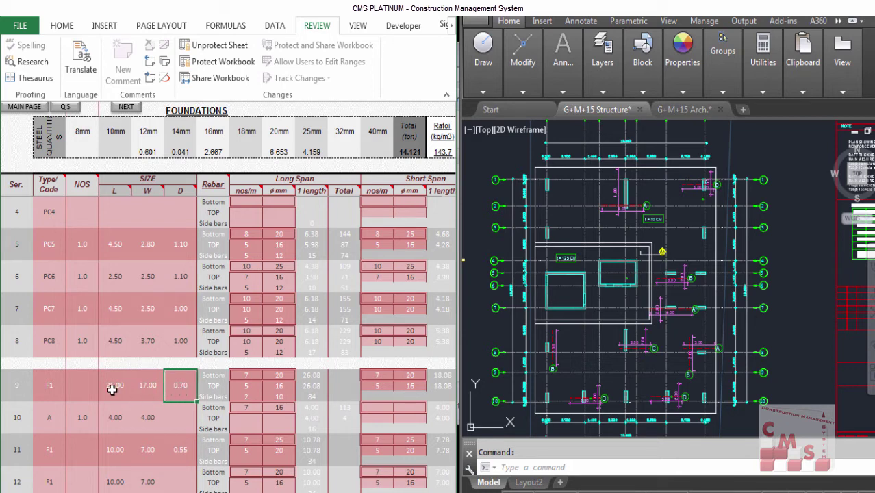
{"action": "left_click", "coordinate": [90, 387]}
{"action": "type", "text": "1"}
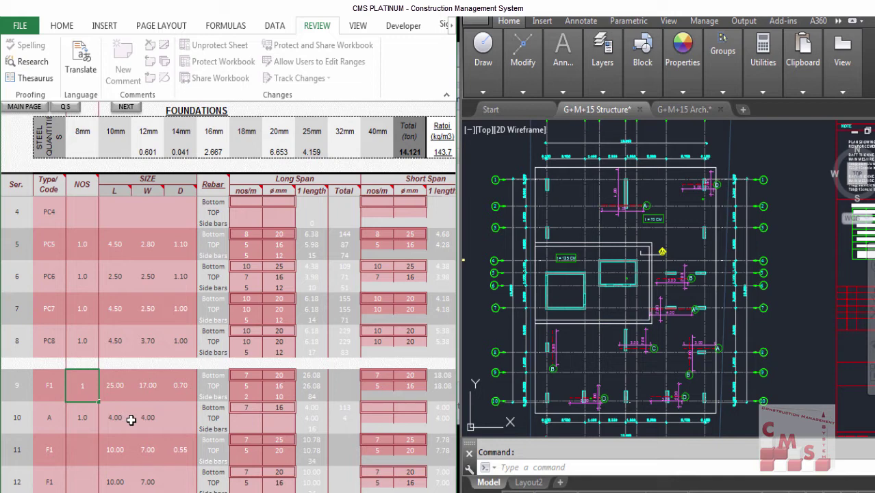
{"action": "key", "text": "Return"}
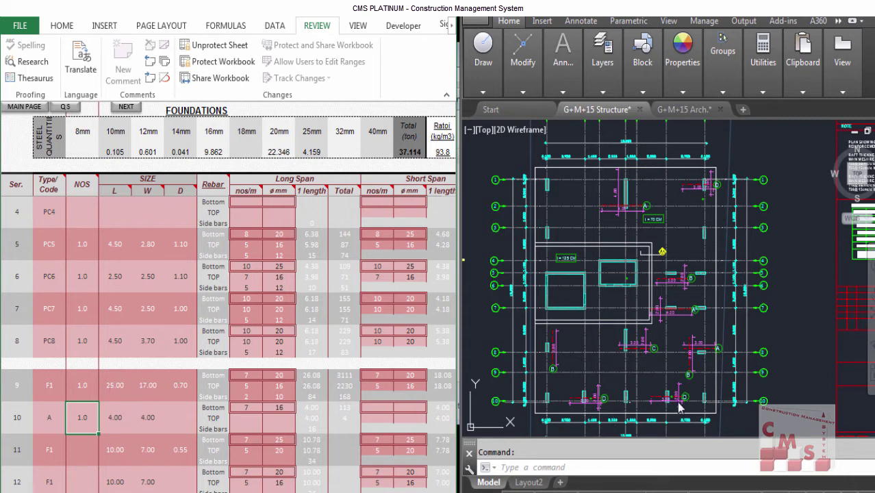
- Check footing F1's 0.70 depth and zoom in on foundation A's 4.00 × 4.00 plan
{"action": "left_click", "coordinate": [186, 391]}
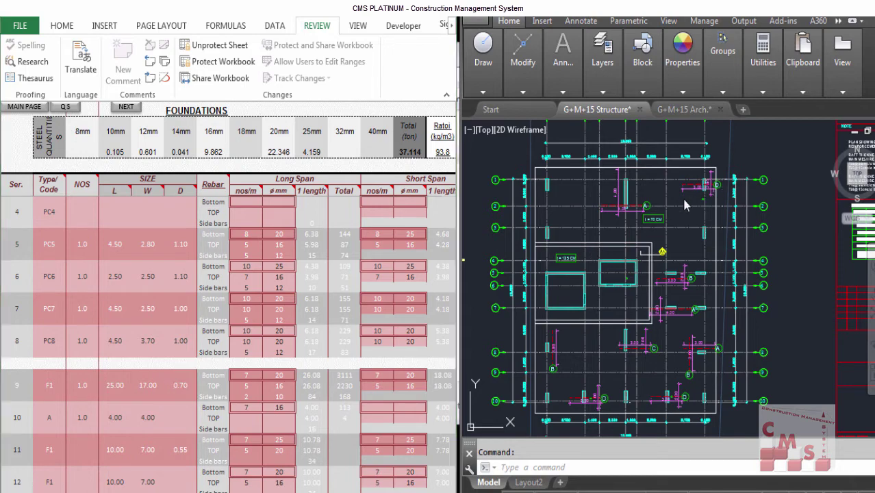
{"action": "scroll", "coordinate": [681, 196], "scroll_direction": "up", "scroll_amount": 5}
{"action": "scroll", "coordinate": [655, 160], "scroll_direction": "down", "scroll_amount": 5}
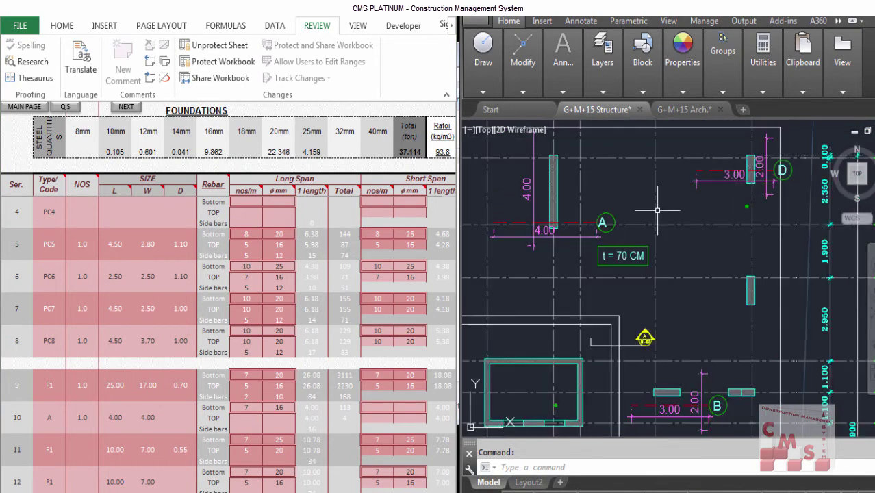
{"action": "scroll", "coordinate": [651, 339], "scroll_direction": "down", "scroll_amount": 3}
{"action": "scroll", "coordinate": [650, 339], "scroll_direction": "up", "scroll_amount": 2}
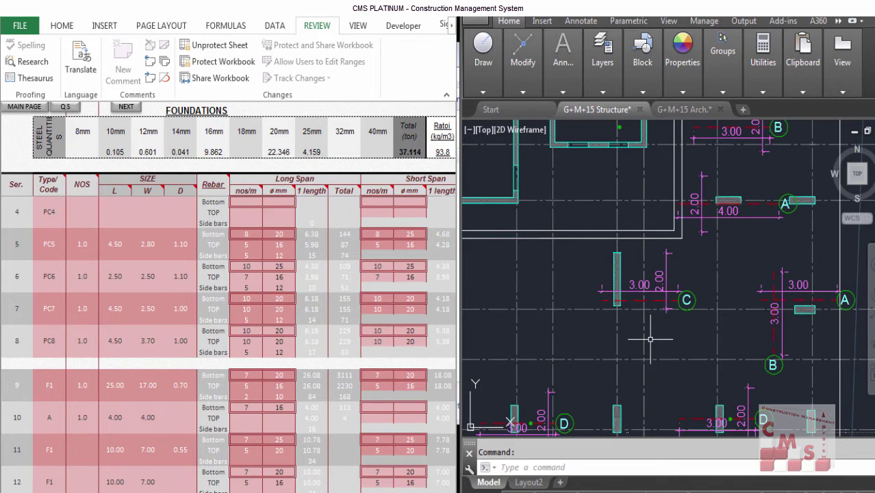
{"action": "scroll", "coordinate": [650, 339], "scroll_direction": "down", "scroll_amount": 4}
{"action": "scroll", "coordinate": [627, 151], "scroll_direction": "up", "scroll_amount": 5}
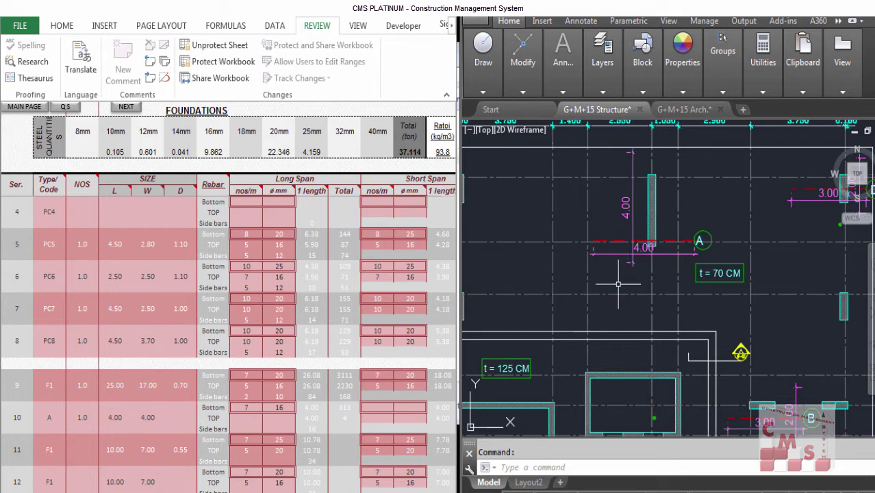
{"action": "scroll", "coordinate": [688, 234], "scroll_direction": "up", "scroll_amount": 2}
{"action": "scroll", "coordinate": [648, 269], "scroll_direction": "down", "scroll_amount": 2}
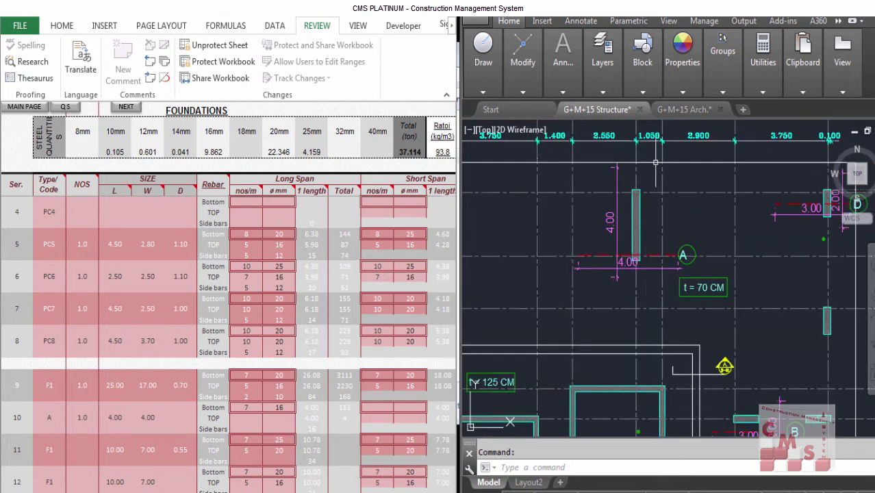
{"action": "scroll", "coordinate": [655, 256], "scroll_direction": "up", "scroll_amount": 2}
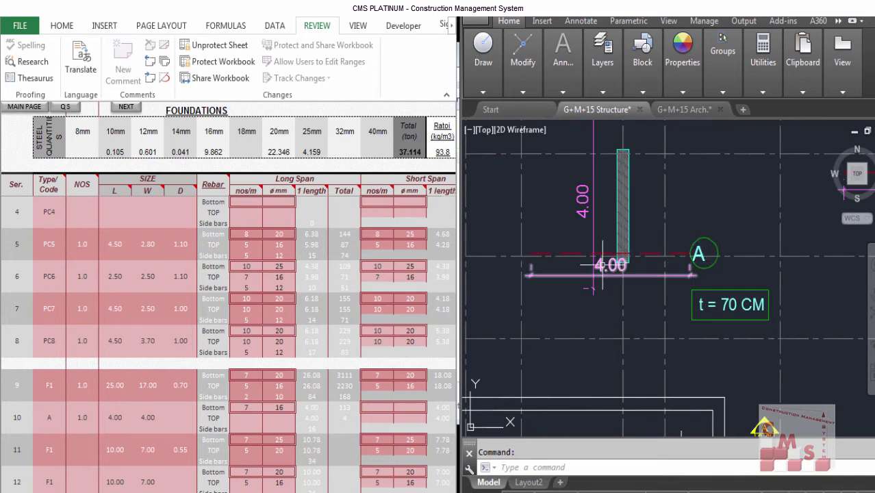
- Pan to the grid dimension labels and zoom into the extra bottom reinforcement schedule
{"action": "left_click_drag", "start_coordinate": [624, 281], "coordinate": [611, 350]}
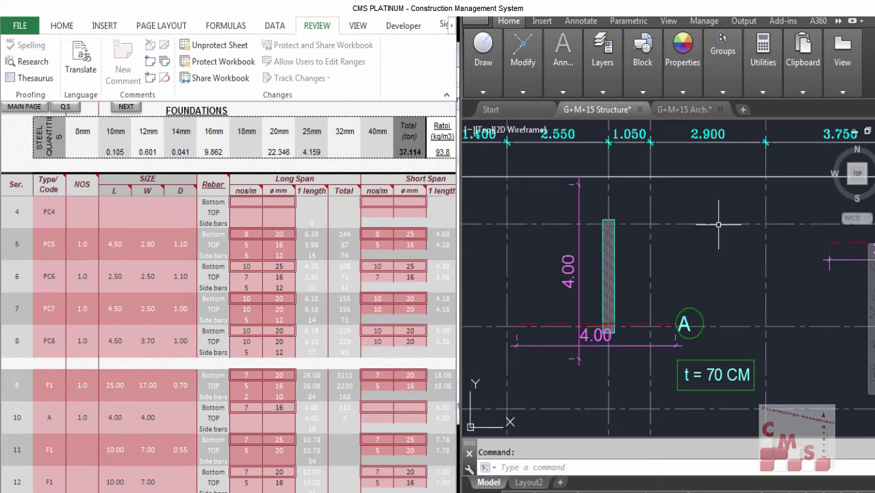
{"action": "scroll", "coordinate": [665, 254], "scroll_direction": "down", "scroll_amount": 6}
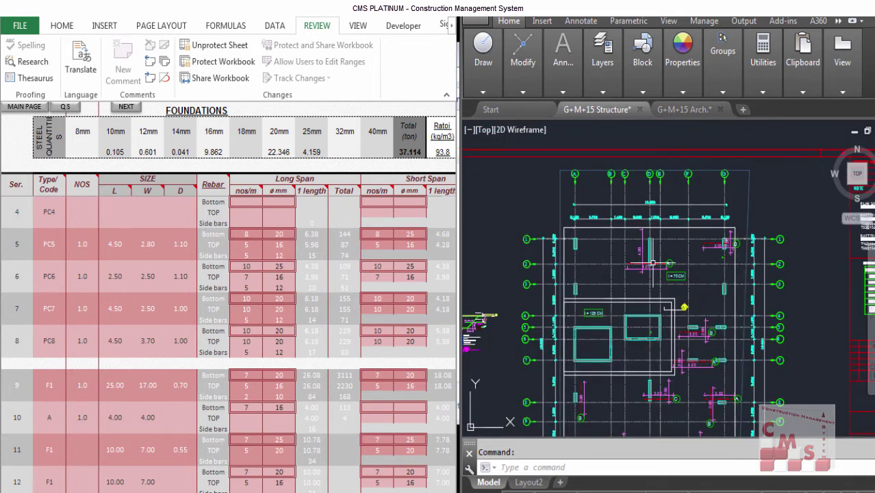
{"action": "scroll", "coordinate": [654, 241], "scroll_direction": "up", "scroll_amount": 6}
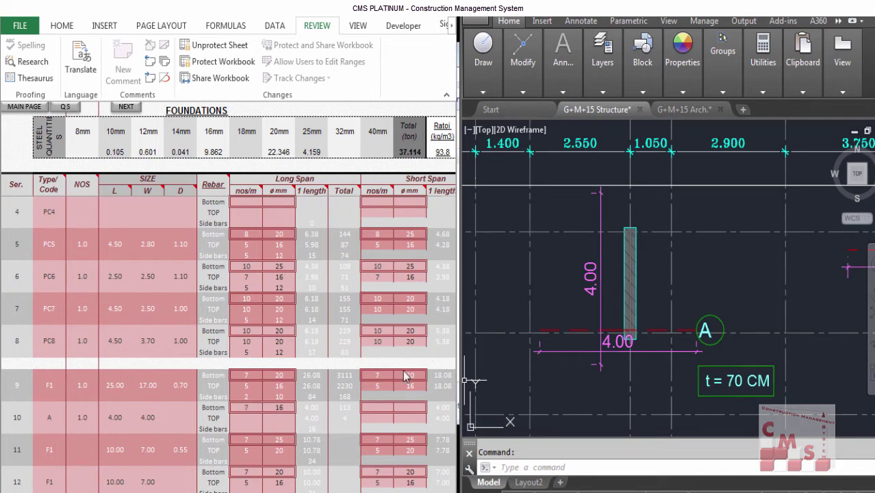
{"action": "scroll", "coordinate": [577, 234], "scroll_direction": "down", "scroll_amount": 8}
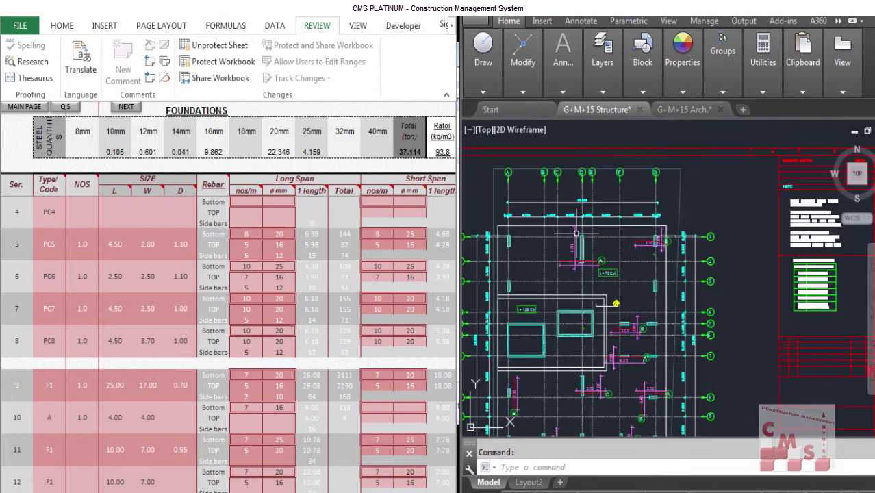
{"action": "scroll", "coordinate": [838, 268], "scroll_direction": "up", "scroll_amount": 6}
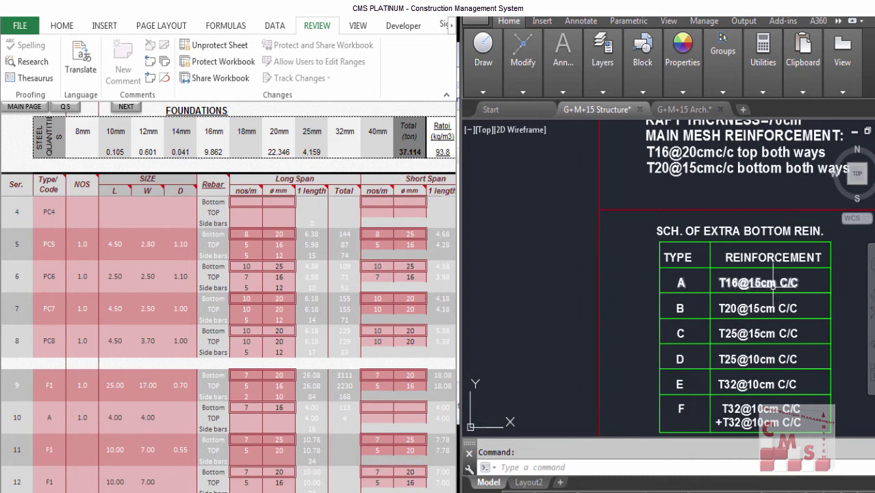
- Compare footing A's long-span bottom bar count and diameter against the drawing
{"action": "scroll", "coordinate": [773, 283], "scroll_direction": "up", "scroll_amount": 2}
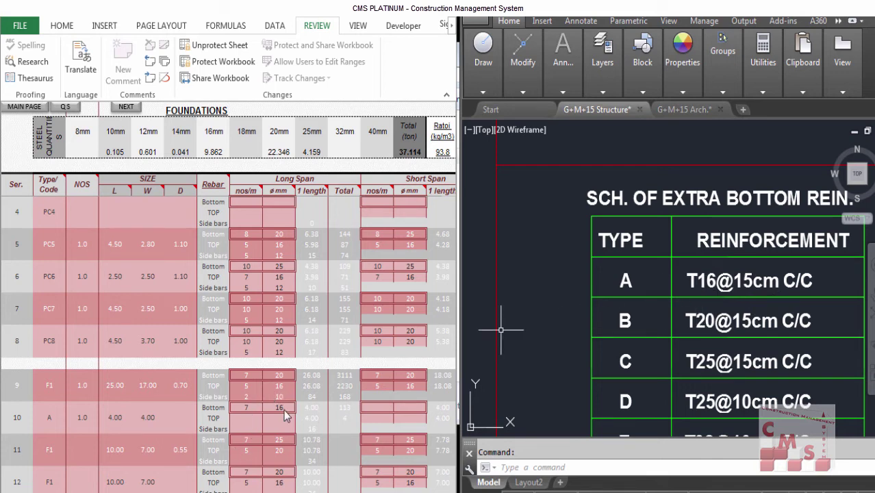
{"action": "left_click", "coordinate": [248, 408]}
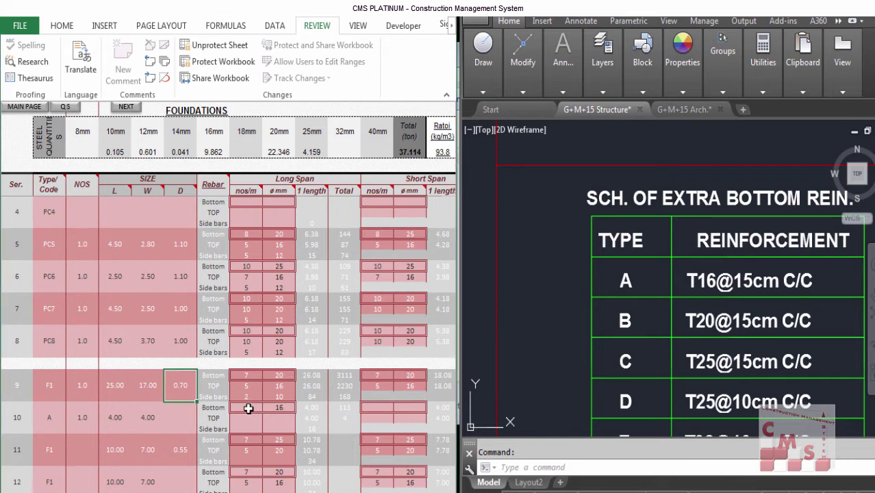
{"action": "left_click", "coordinate": [278, 408]}
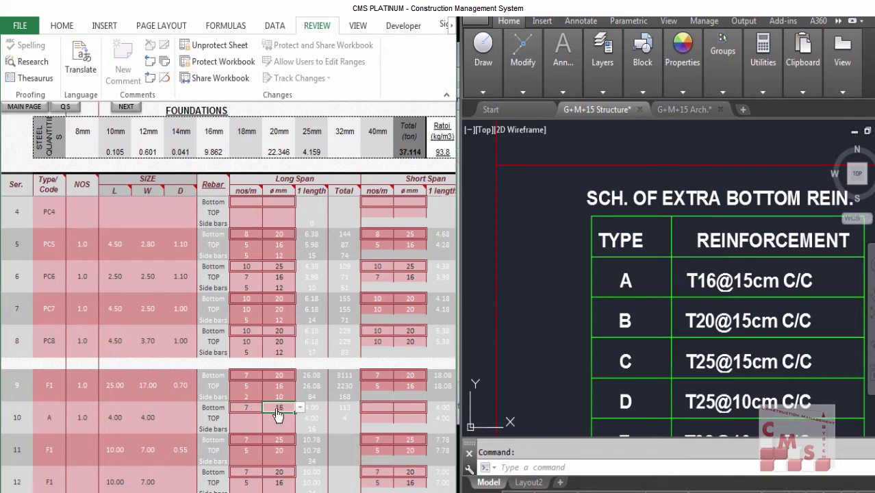
{"action": "left_click", "coordinate": [558, 297]}
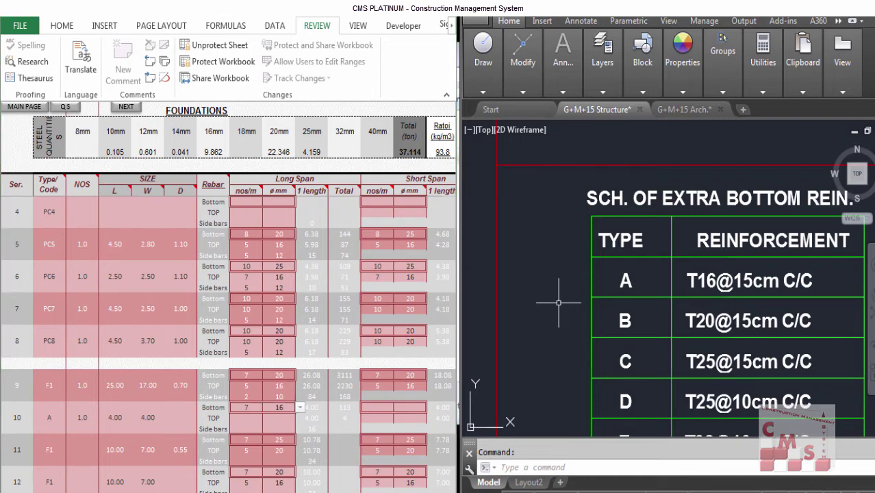
{"action": "scroll", "coordinate": [613, 273], "scroll_direction": "down", "scroll_amount": 4}
{"action": "scroll", "coordinate": [614, 272], "scroll_direction": "down", "scroll_amount": 2}
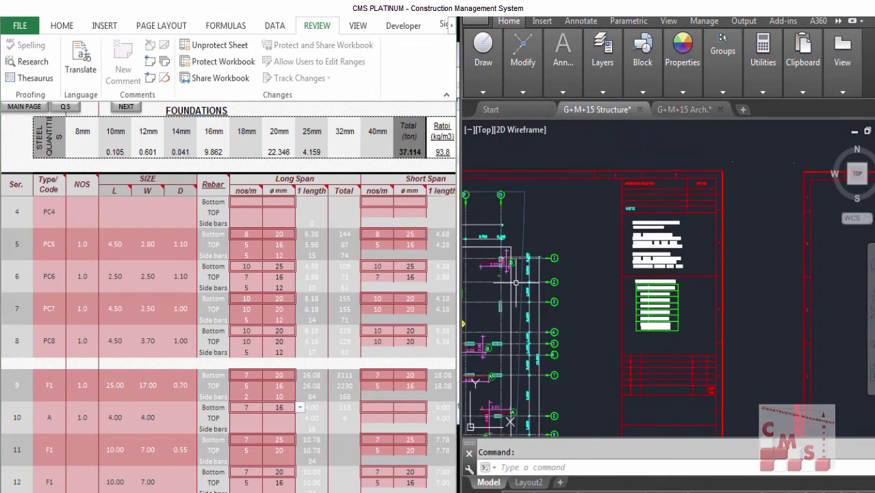
{"action": "scroll", "coordinate": [550, 290], "scroll_direction": "up", "scroll_amount": 5}
{"action": "scroll", "coordinate": [550, 289], "scroll_direction": "up", "scroll_amount": 2}
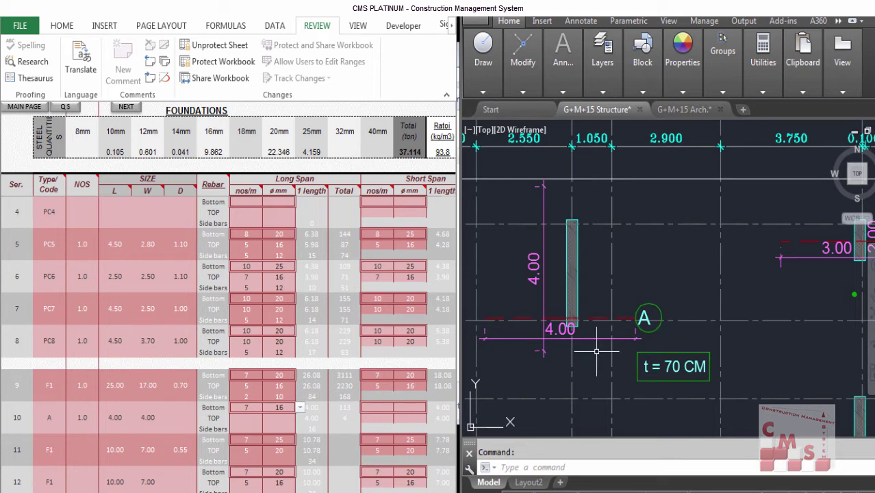
- Enter footing A's short-span bottom bars as 6.7 per metre at 16 mm
{"action": "left_click", "coordinate": [377, 408]}
{"action": "type", "text": "7"}
{"action": "key", "text": "Tab"}
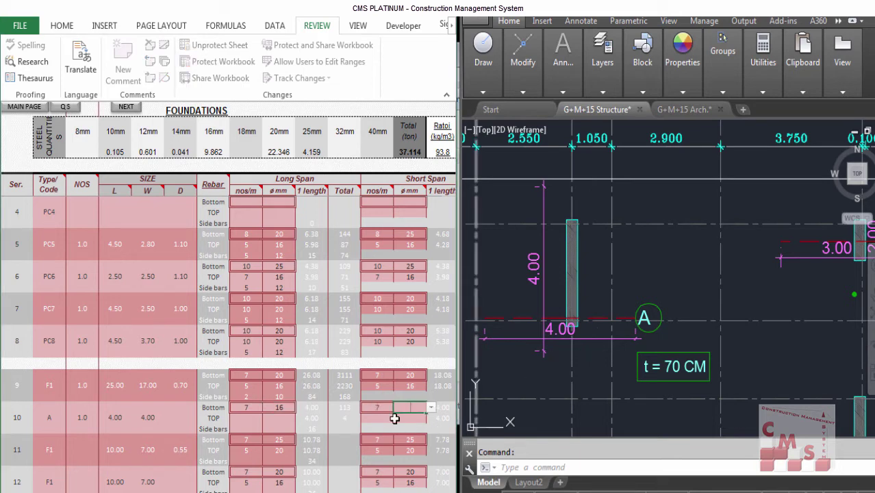
{"action": "key", "text": "shift+Tab"}
{"action": "type", "text": "6."}
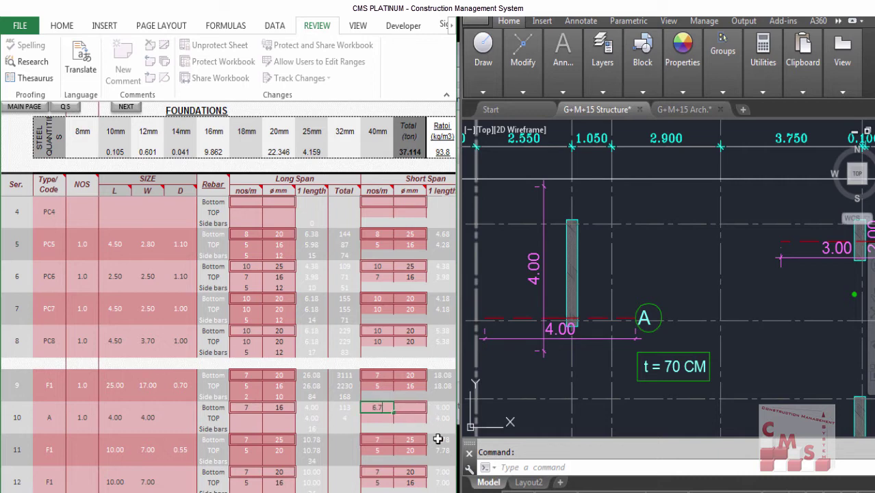
{"action": "type", "text": "7"}
{"action": "key", "text": "Tab"}
{"action": "type", "text": "16"}
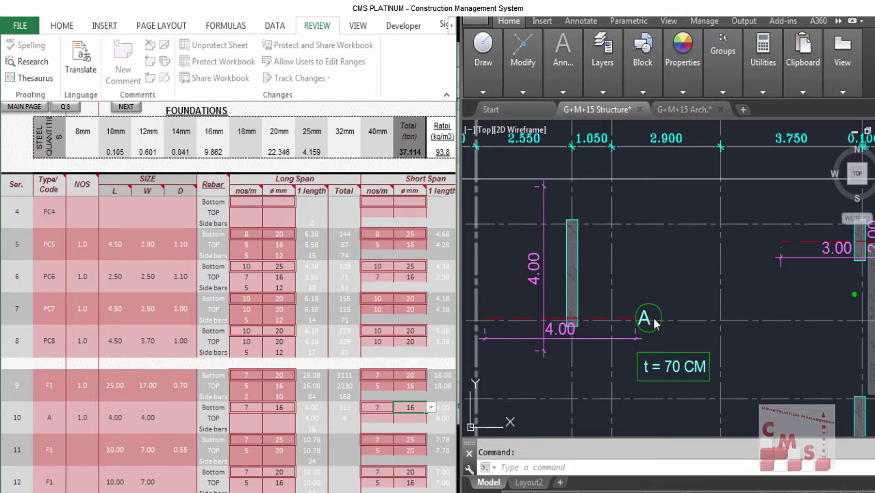
{"action": "key", "text": "Return"}
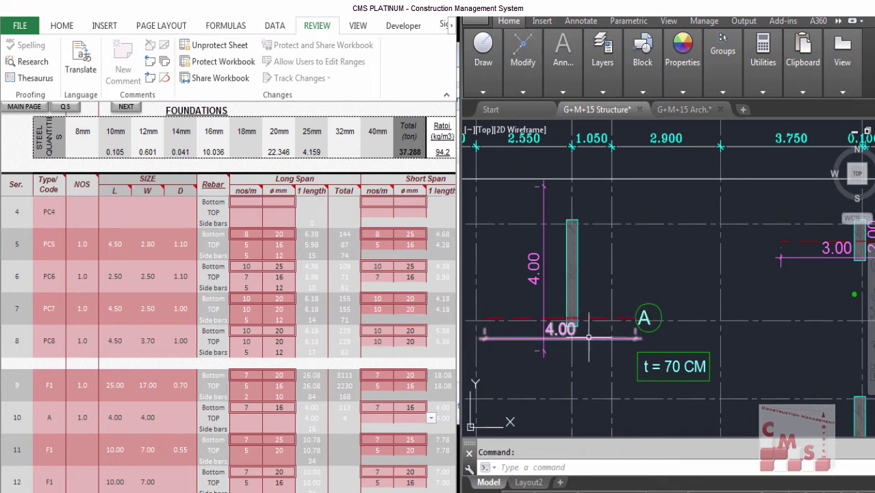
- Change footing A's short-span bottom bar diameter to 20 mm
{"action": "scroll", "coordinate": [568, 322], "scroll_direction": "down", "scroll_amount": 1}
{"action": "scroll", "coordinate": [568, 322], "scroll_direction": "down", "scroll_amount": 3}
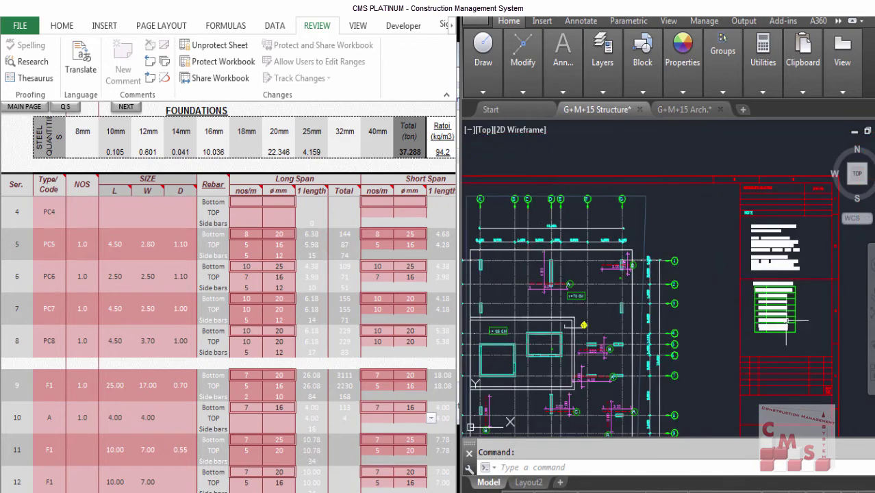
{"action": "scroll", "coordinate": [786, 298], "scroll_direction": "up", "scroll_amount": 5}
{"action": "left_click", "coordinate": [415, 409]}
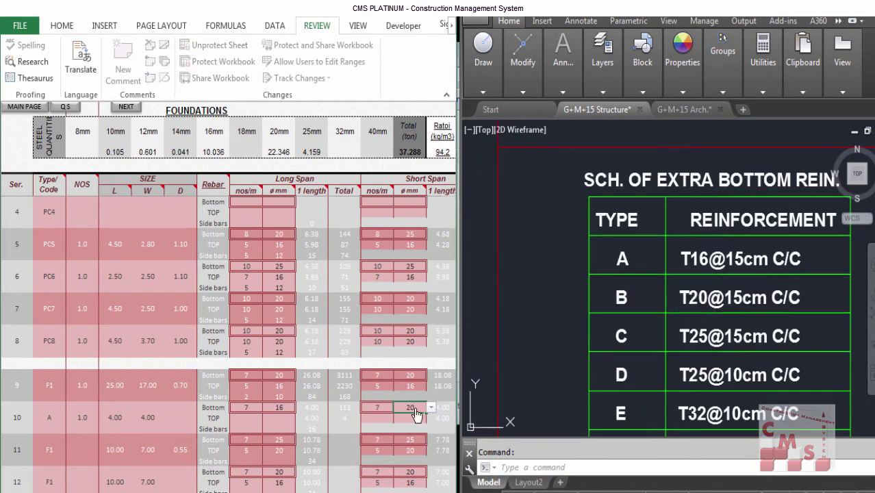
{"action": "key", "text": "Return"}
{"action": "left_click", "coordinate": [415, 409]}
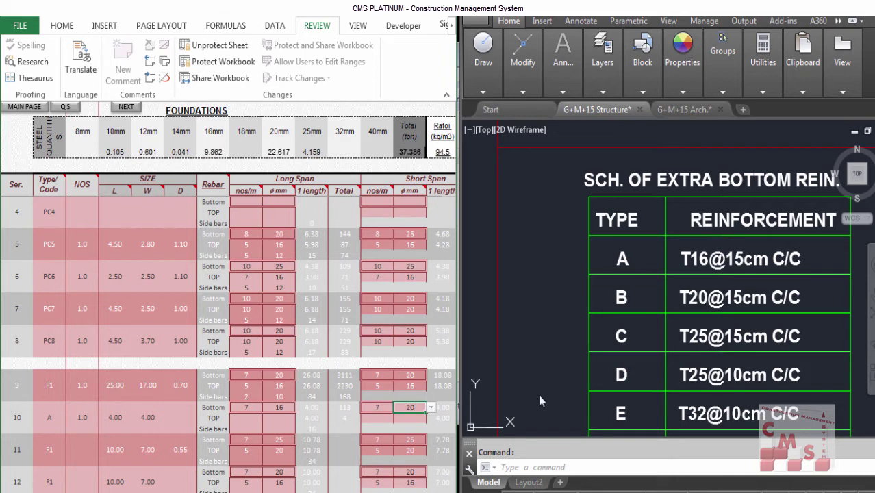
{"action": "key", "text": "Left"}
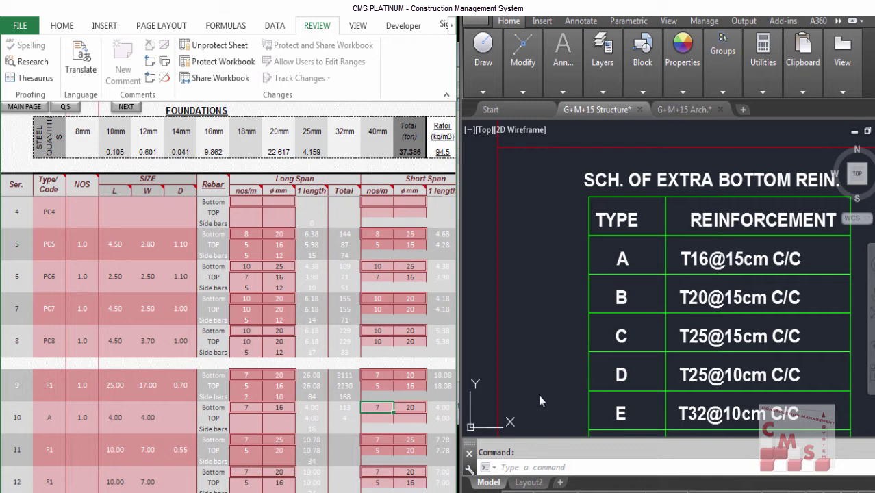
{"action": "left_click", "coordinate": [538, 395]}
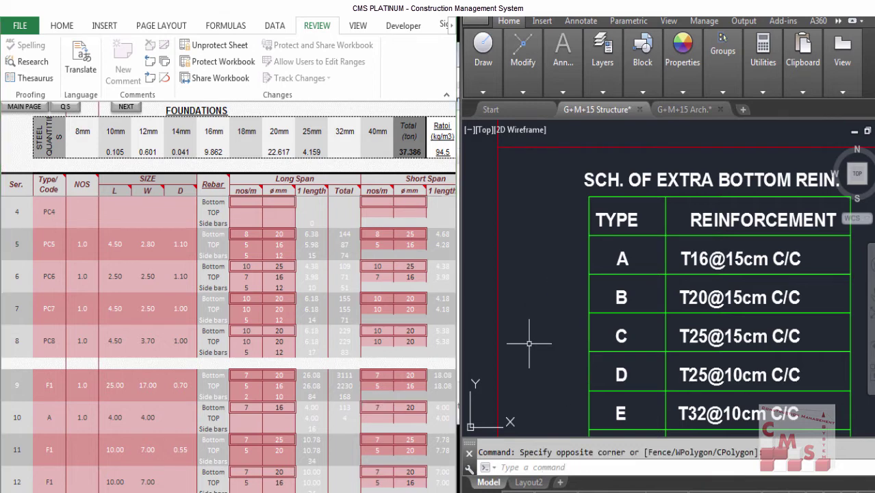
{"action": "scroll", "coordinate": [532, 348], "scroll_direction": "down", "scroll_amount": 5}
{"action": "scroll", "coordinate": [614, 204], "scroll_direction": "up", "scroll_amount": 5}
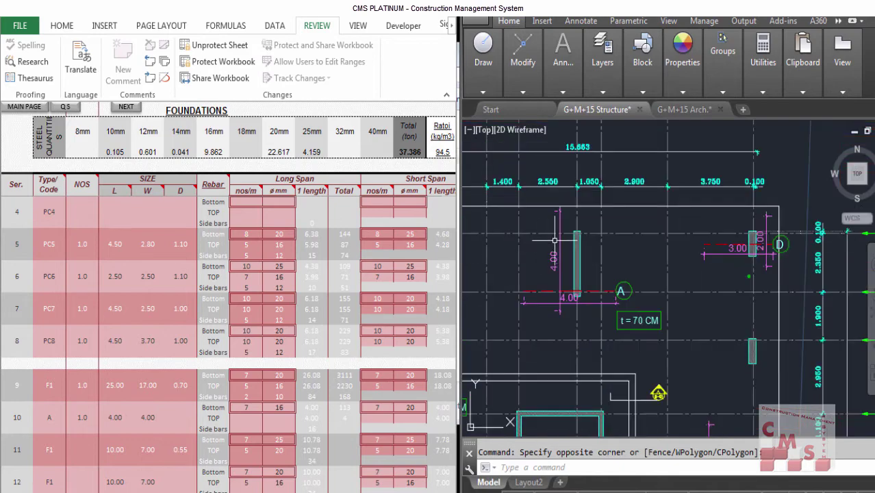
{"action": "scroll", "coordinate": [560, 237], "scroll_direction": "up", "scroll_amount": 2}
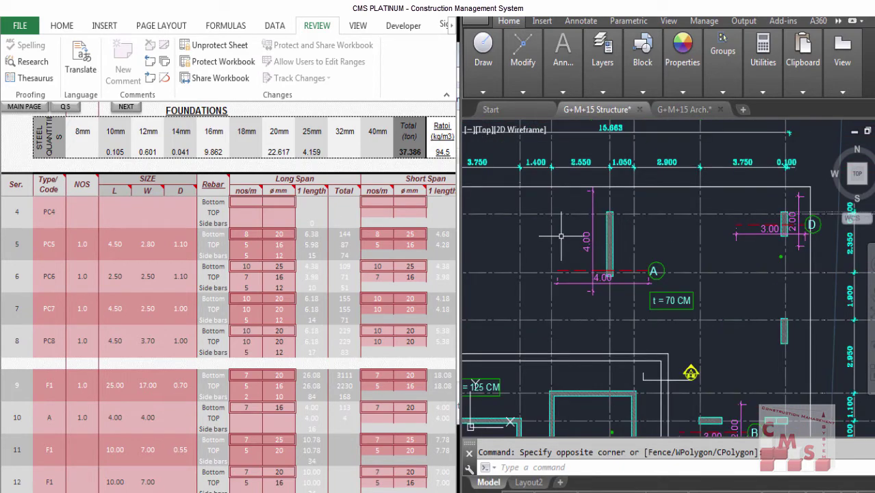
{"action": "scroll", "coordinate": [787, 225], "scroll_direction": "up", "scroll_amount": 2}
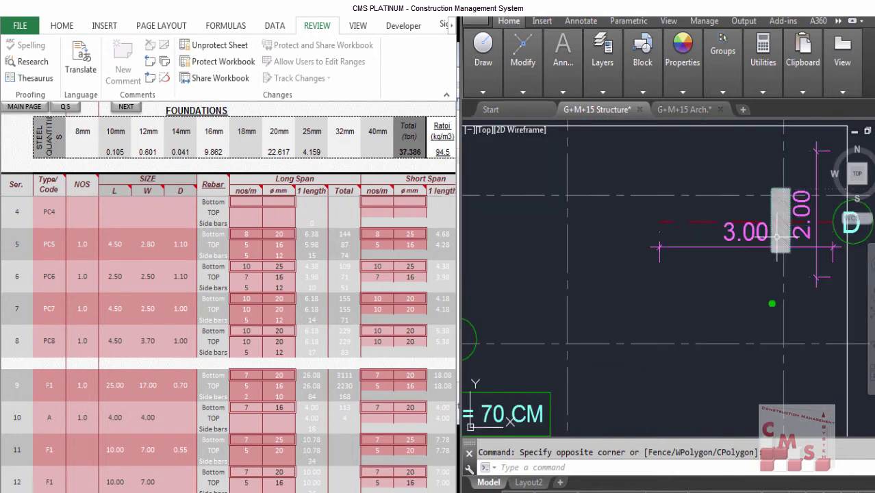
{"action": "scroll", "coordinate": [685, 240], "scroll_direction": "down", "scroll_amount": 2}
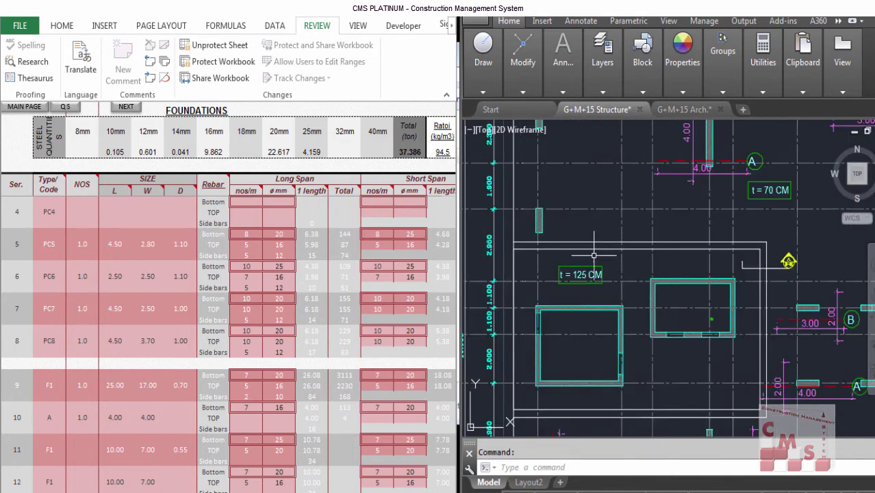
{"action": "scroll", "coordinate": [572, 228], "scroll_direction": "down", "scroll_amount": 3}
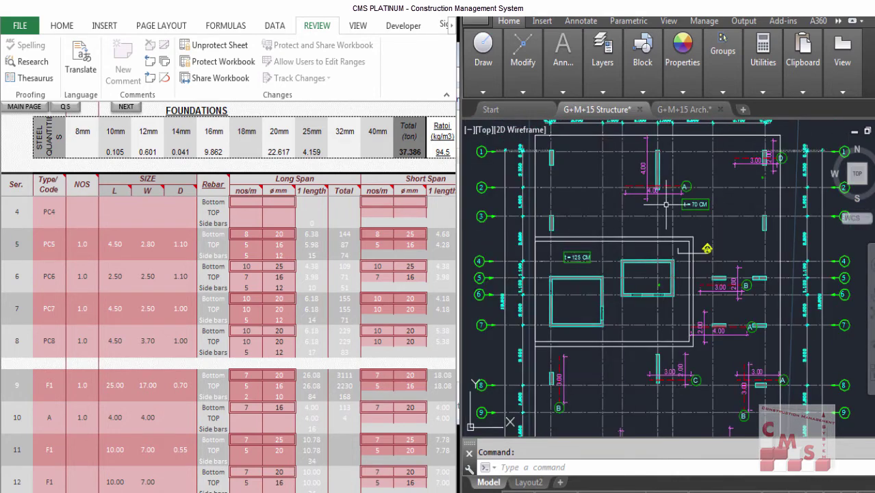
{"action": "scroll", "coordinate": [589, 239], "scroll_direction": "up", "scroll_amount": 3}
{"action": "scroll", "coordinate": [602, 251], "scroll_direction": "down", "scroll_amount": 2}
{"action": "scroll", "coordinate": [602, 251], "scroll_direction": "down", "scroll_amount": 2}
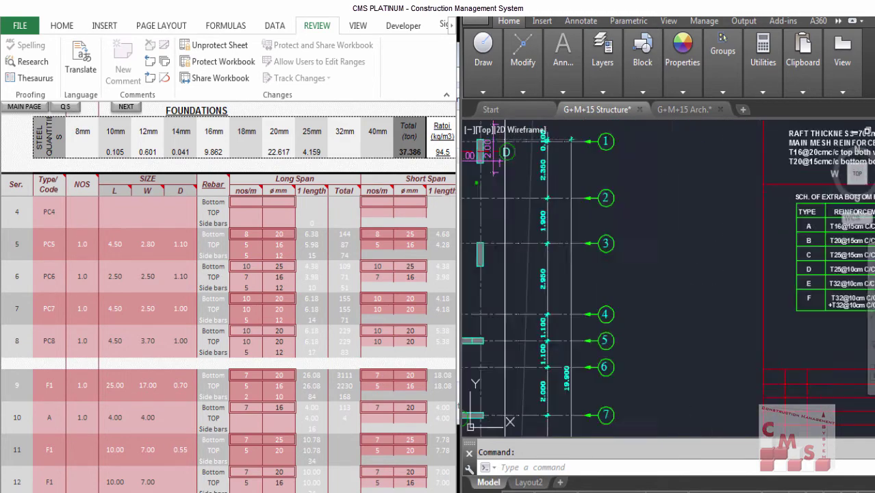
{"action": "scroll", "coordinate": [616, 323], "scroll_direction": "up", "scroll_amount": 1}
{"action": "scroll", "coordinate": [722, 127], "scroll_direction": "up", "scroll_amount": 3}
{"action": "scroll", "coordinate": [531, 337], "scroll_direction": "down", "scroll_amount": 2}
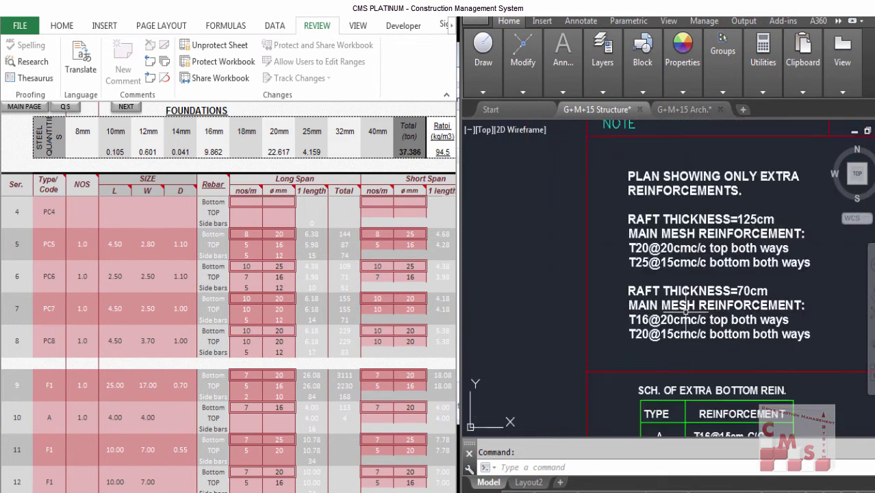
{"action": "scroll", "coordinate": [536, 339], "scroll_direction": "up", "scroll_amount": 2}
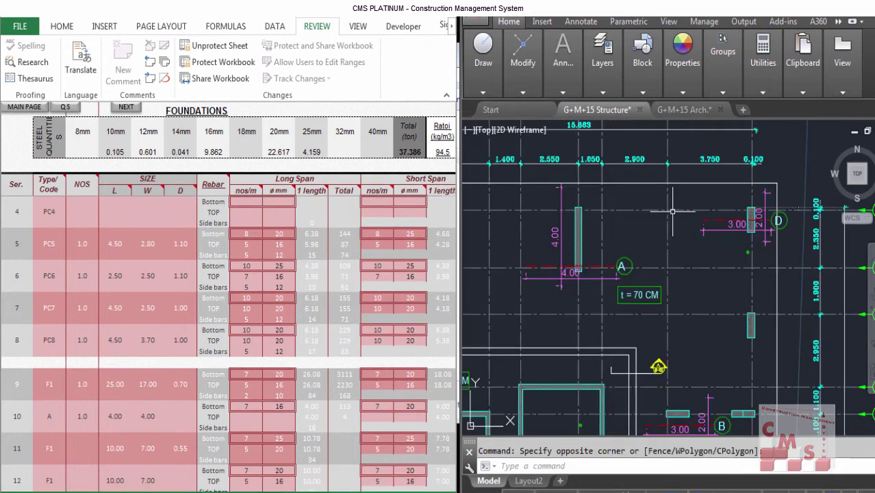
{"action": "scroll", "coordinate": [691, 231], "scroll_direction": "up", "scroll_amount": 6}
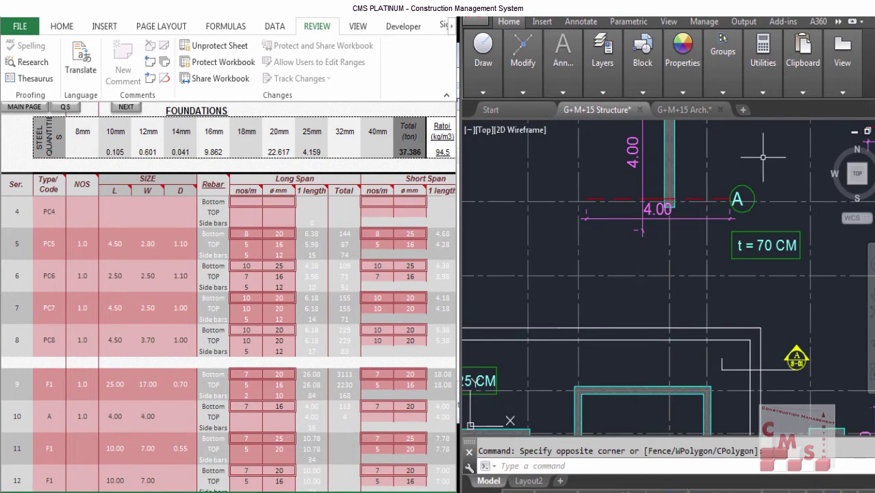
{"action": "scroll", "coordinate": [762, 163], "scroll_direction": "down", "scroll_amount": 2}
{"action": "left_click_drag", "start_coordinate": [658, 242], "coordinate": [637, 287]}
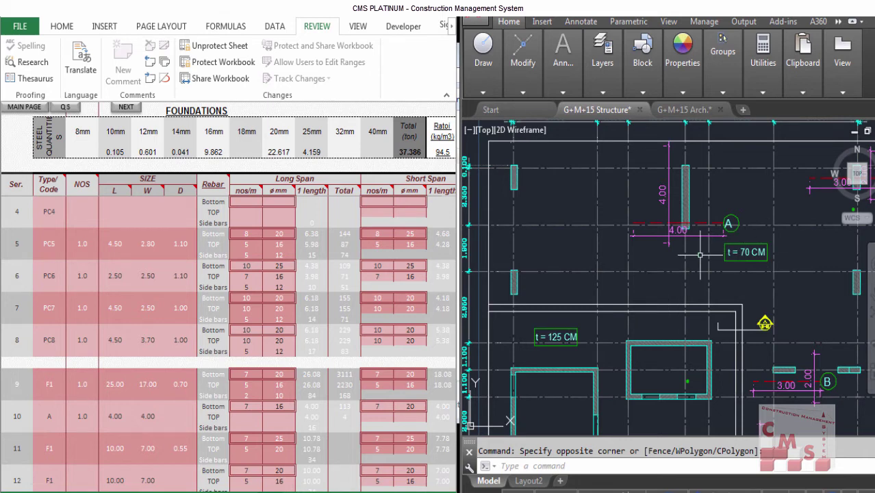
{"action": "key", "text": "Escape"}
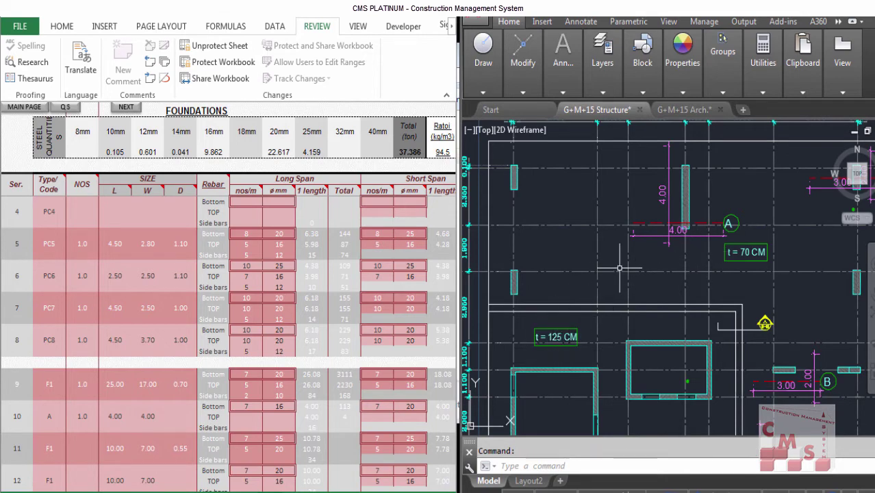
{"action": "scroll", "coordinate": [620, 268], "scroll_direction": "down", "scroll_amount": 2}
{"action": "scroll", "coordinate": [579, 373], "scroll_direction": "up", "scroll_amount": 2}
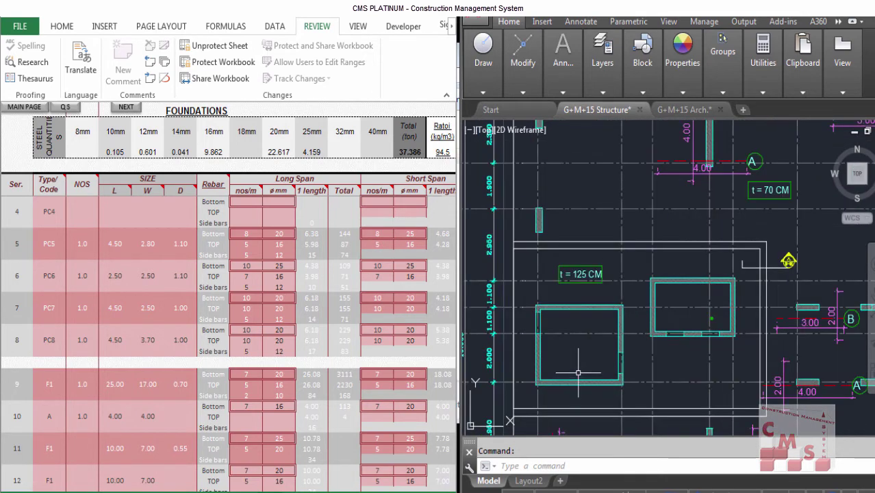
{"action": "left_click", "coordinate": [584, 258]}
{"action": "scroll", "coordinate": [585, 258], "scroll_direction": "down", "scroll_amount": 3}
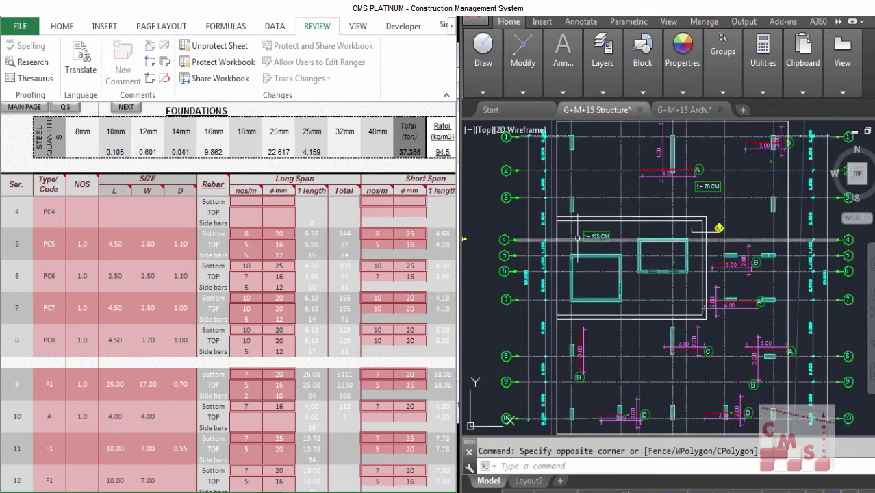
{"action": "scroll", "coordinate": [832, 150], "scroll_direction": "up", "scroll_amount": 5}
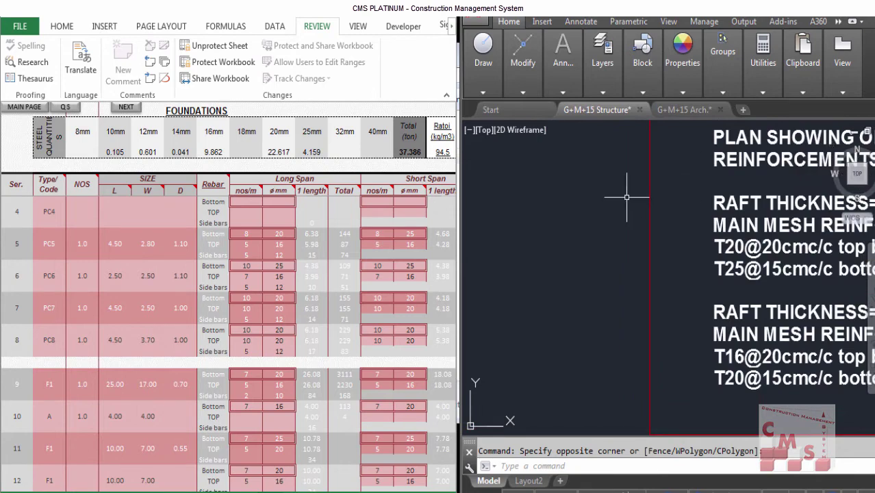
{"action": "scroll", "coordinate": [625, 195], "scroll_direction": "down", "scroll_amount": 2}
{"action": "scroll", "coordinate": [763, 200], "scroll_direction": "up", "scroll_amount": 3}
{"action": "scroll", "coordinate": [762, 200], "scroll_direction": "down", "scroll_amount": 2}
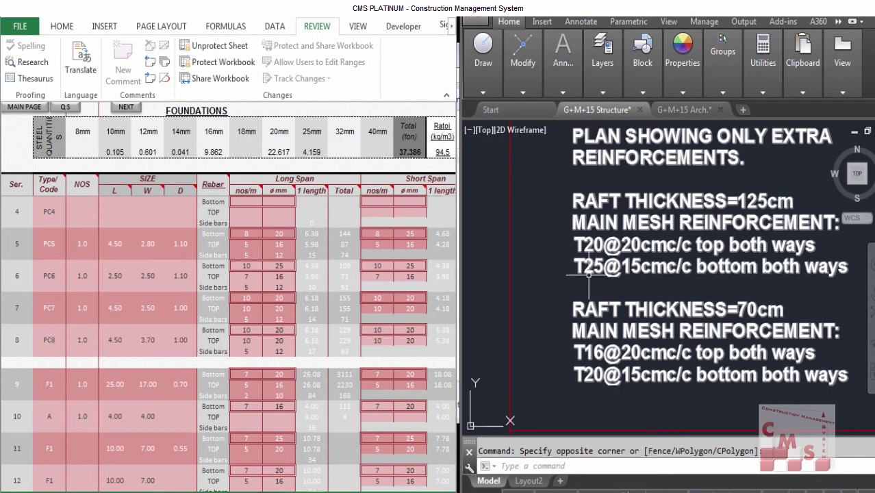
{"action": "scroll", "coordinate": [583, 266], "scroll_direction": "down", "scroll_amount": 5}
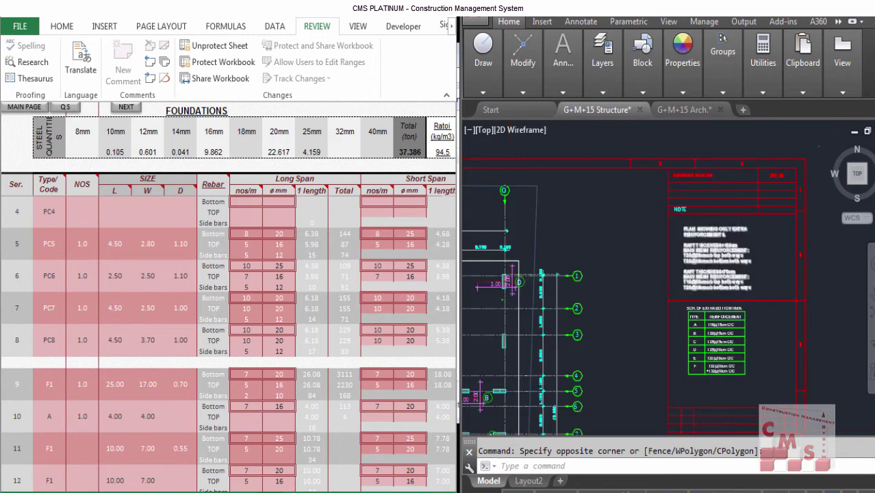
{"action": "scroll", "coordinate": [548, 320], "scroll_direction": "up", "scroll_amount": 4}
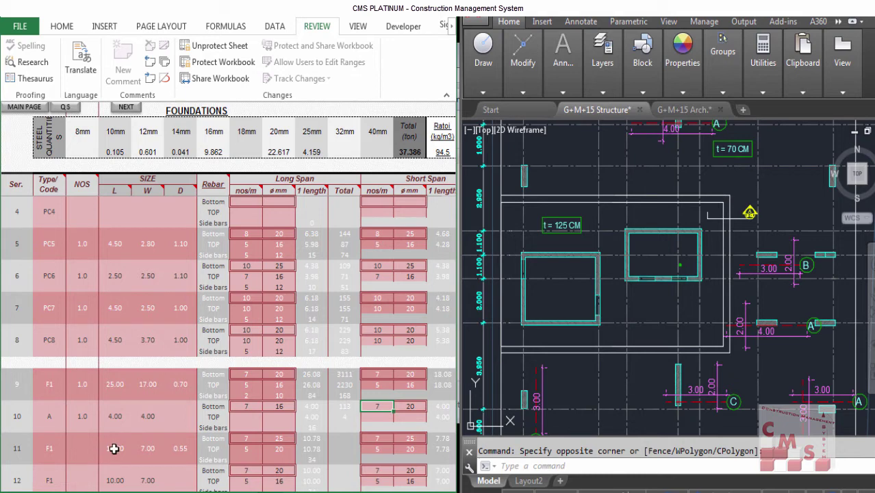
- Set NOS to 1 for row 11's 7.00 × 0.55 F1 raft and check its 20 mm top bars
{"action": "left_click", "coordinate": [147, 449]}
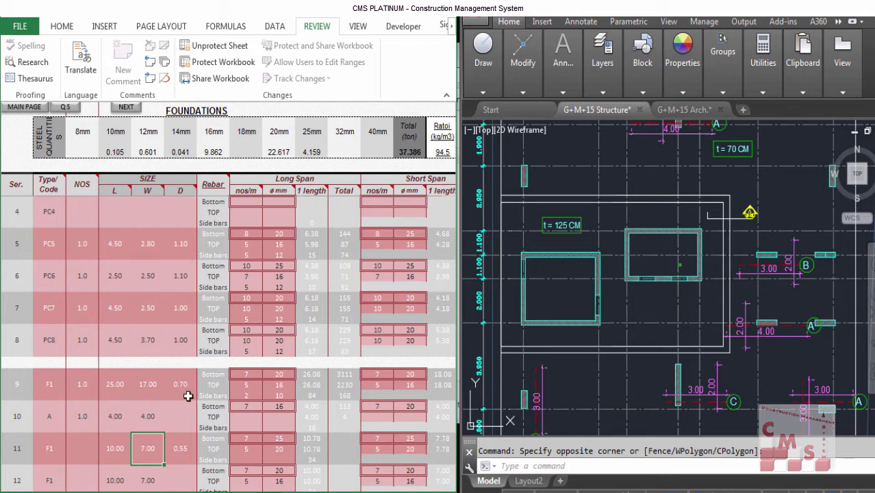
{"action": "left_click", "coordinate": [183, 459]}
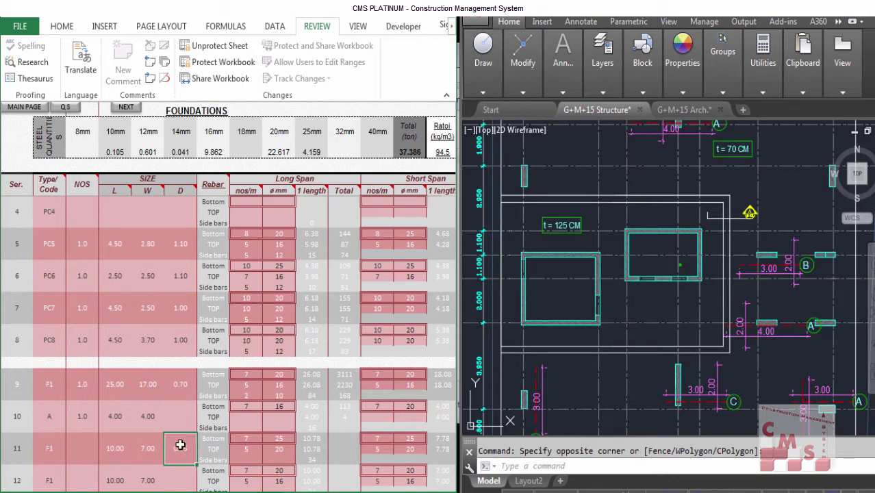
{"action": "left_click", "coordinate": [83, 449]}
{"action": "type", "text": "1"}
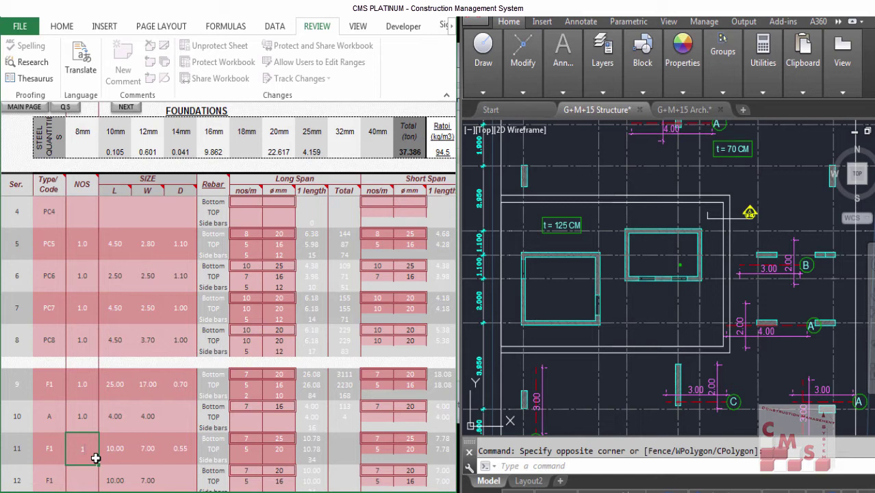
{"action": "key", "text": "Return"}
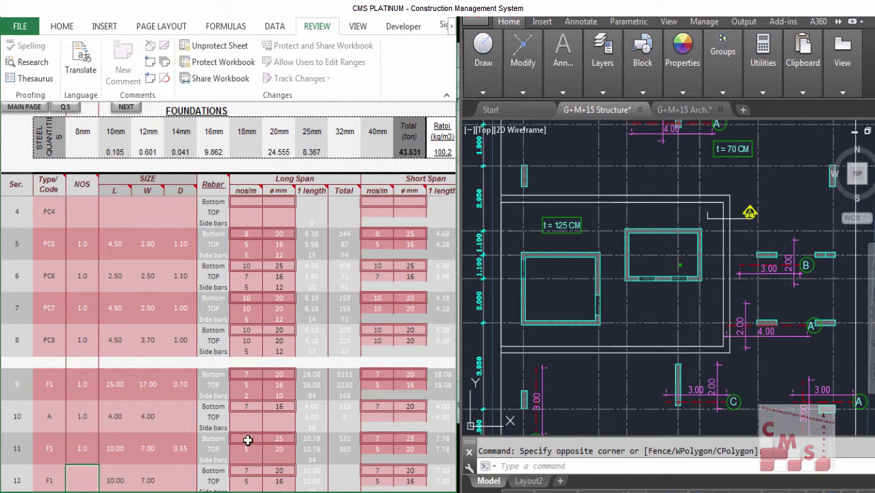
{"action": "left_click", "coordinate": [279, 449]}
{"action": "scroll", "coordinate": [575, 318], "scroll_direction": "down", "scroll_amount": 1}
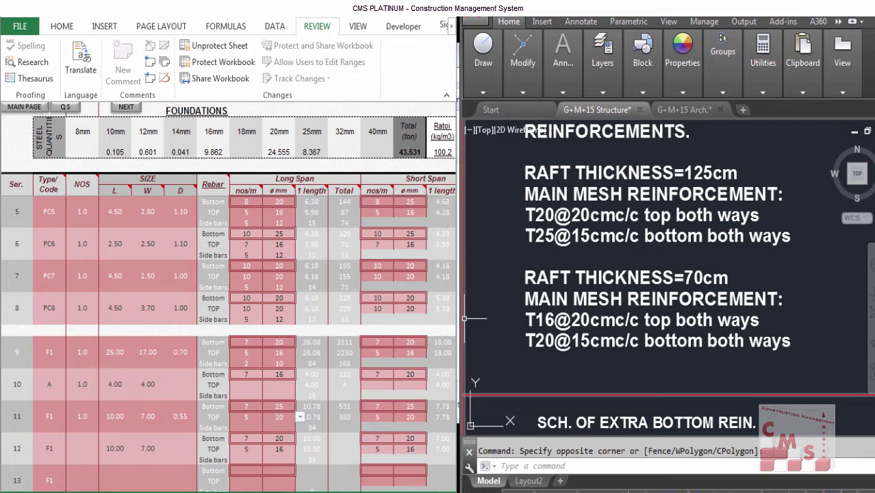
{"action": "scroll", "coordinate": [476, 267], "scroll_direction": "down", "scroll_amount": 3}
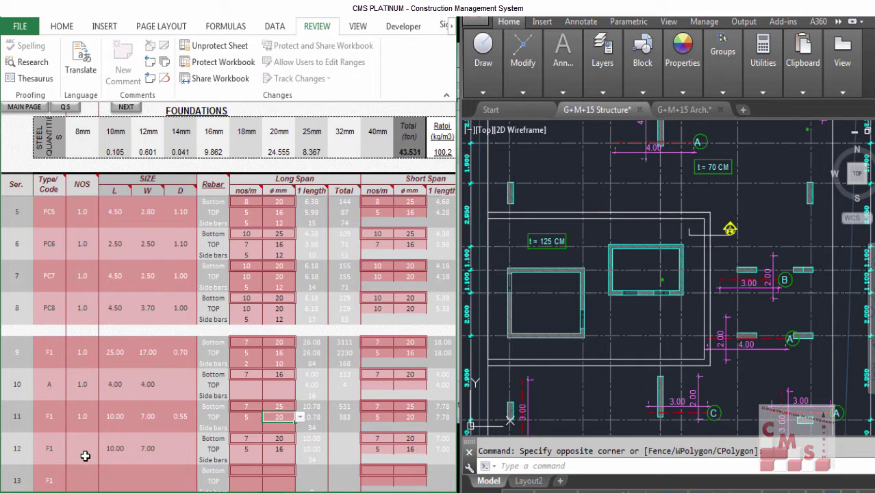
- Enter -1 as row 12's NOS so its reinforcement is subtracted
{"action": "left_click", "coordinate": [87, 453]}
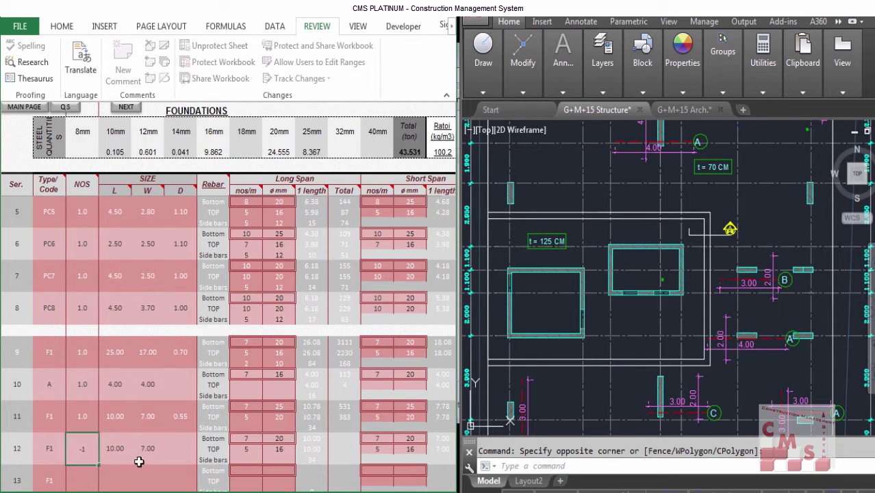
{"action": "type", "text": "-1"}
{"action": "key", "text": "Return"}
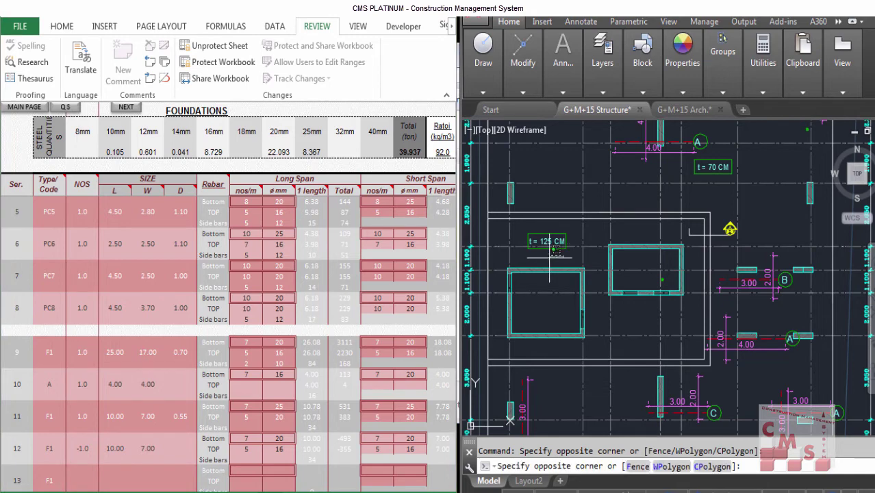
{"action": "scroll", "coordinate": [556, 200], "scroll_direction": "down", "scroll_amount": 2}
{"action": "scroll", "coordinate": [636, 221], "scroll_direction": "down", "scroll_amount": 2}
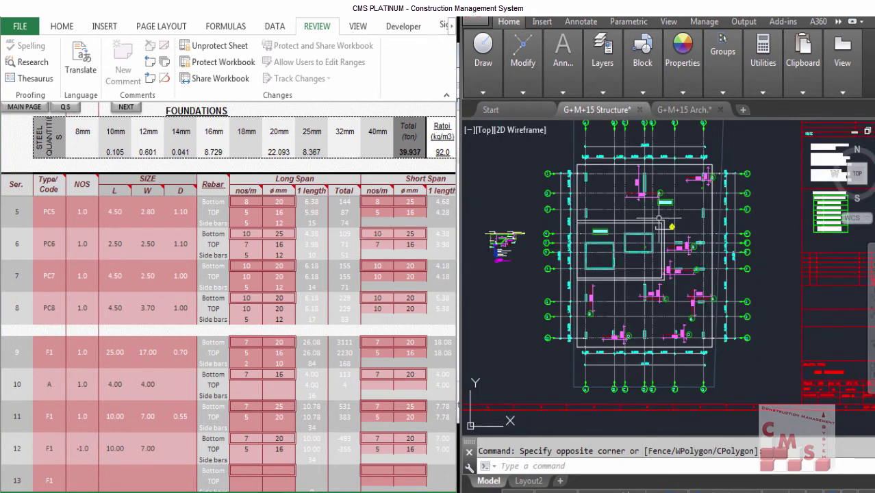
{"action": "scroll", "coordinate": [491, 239], "scroll_direction": "up", "scroll_amount": 6}
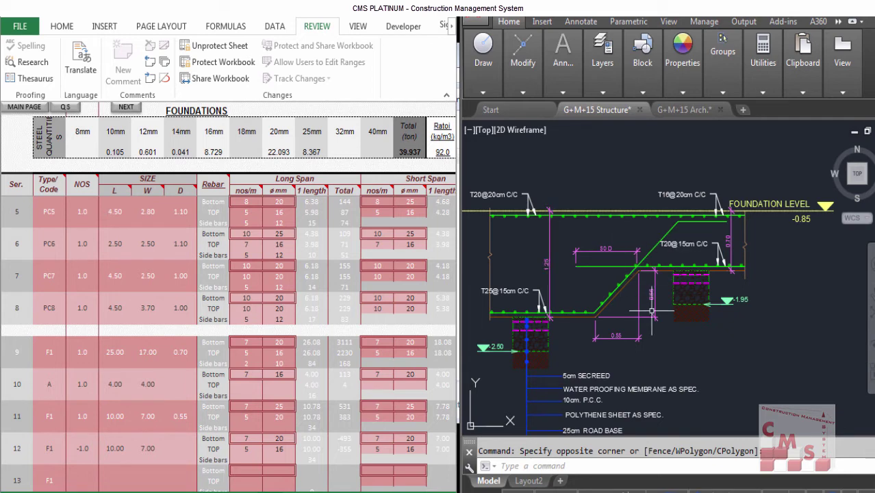
{"action": "scroll", "coordinate": [677, 330], "scroll_direction": "down", "scroll_amount": 3}
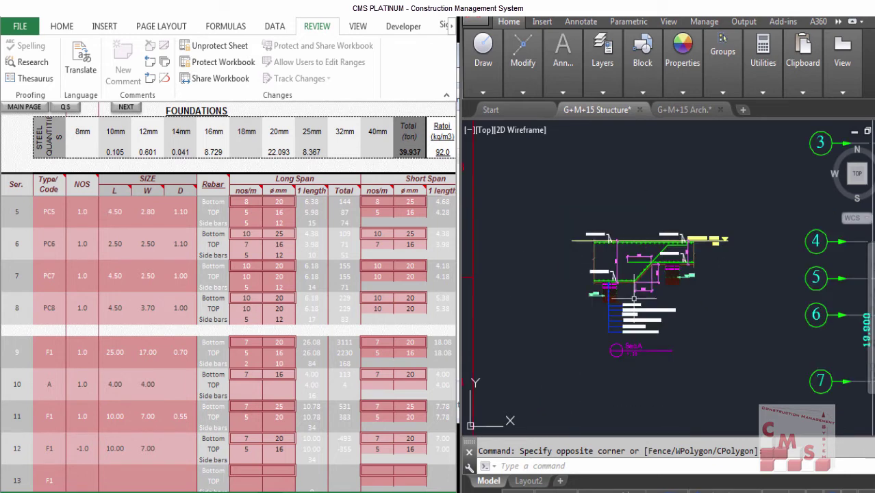
{"action": "scroll", "coordinate": [593, 279], "scroll_direction": "up", "scroll_amount": 2}
{"action": "scroll", "coordinate": [593, 280], "scroll_direction": "up", "scroll_amount": 2}
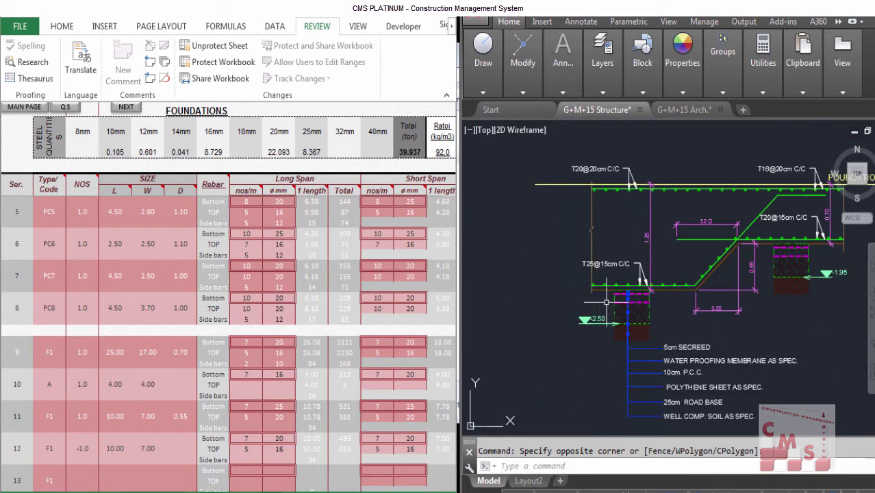
{"action": "scroll", "coordinate": [597, 266], "scroll_direction": "down", "scroll_amount": 2}
{"action": "scroll", "coordinate": [651, 274], "scroll_direction": "down", "scroll_amount": 4}
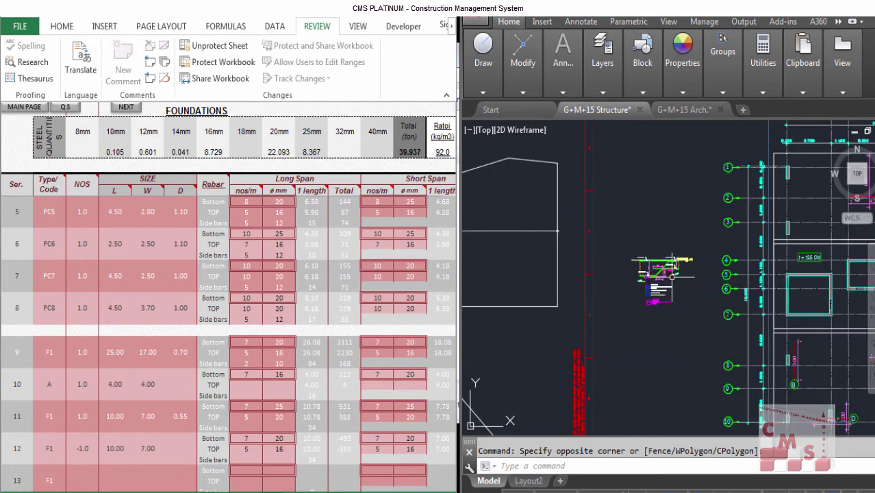
{"action": "scroll", "coordinate": [716, 283], "scroll_direction": "up", "scroll_amount": 2}
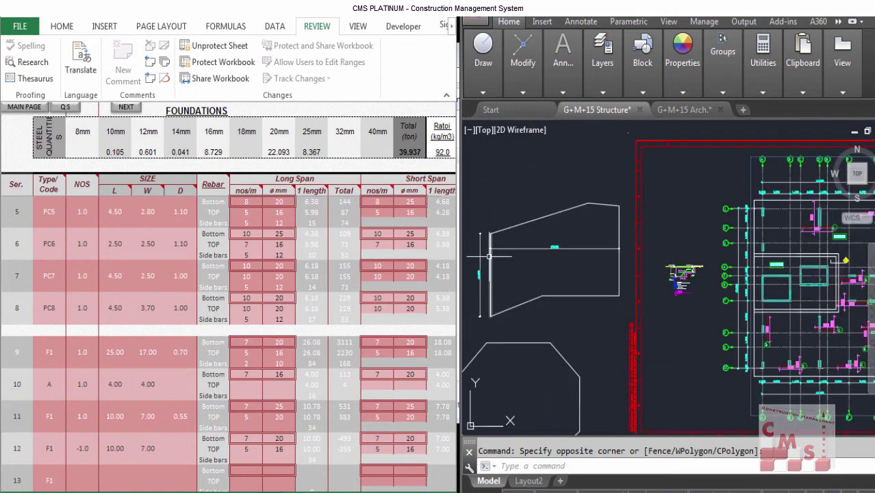
{"action": "scroll", "coordinate": [483, 254], "scroll_direction": "up", "scroll_amount": 3}
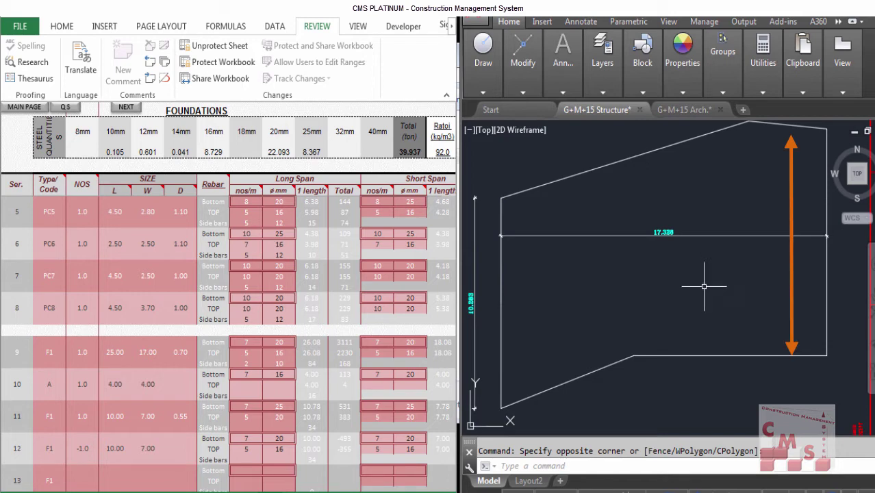
{"action": "scroll", "coordinate": [716, 290], "scroll_direction": "down", "scroll_amount": 2}
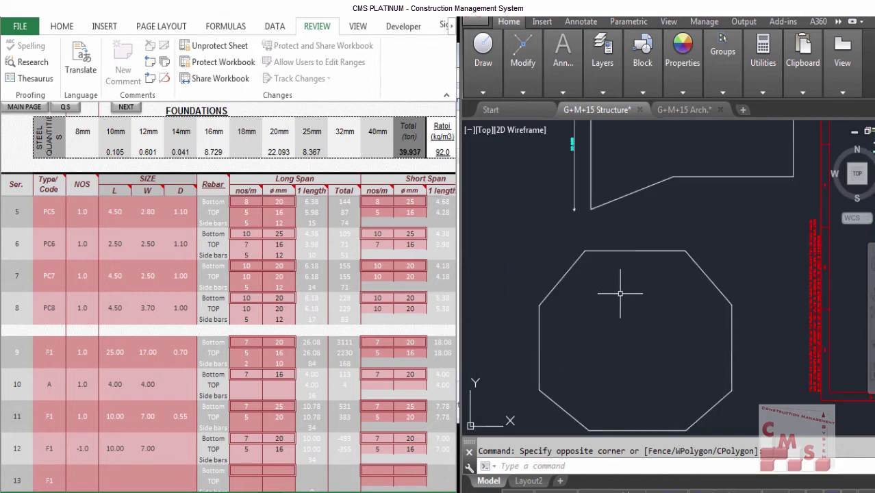
- Check the L, W and D size cells of footing row 13
{"action": "left_click", "coordinate": [114, 480]}
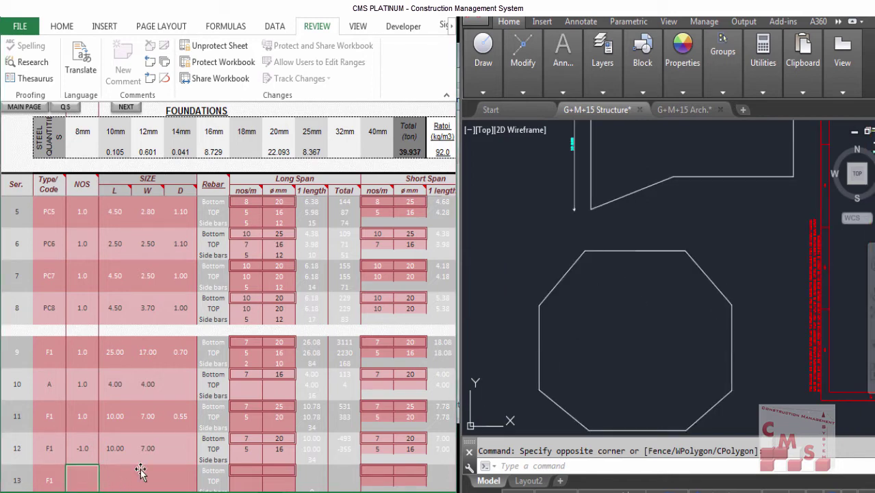
{"action": "scroll", "coordinate": [89, 383], "scroll_direction": "down", "scroll_amount": 1}
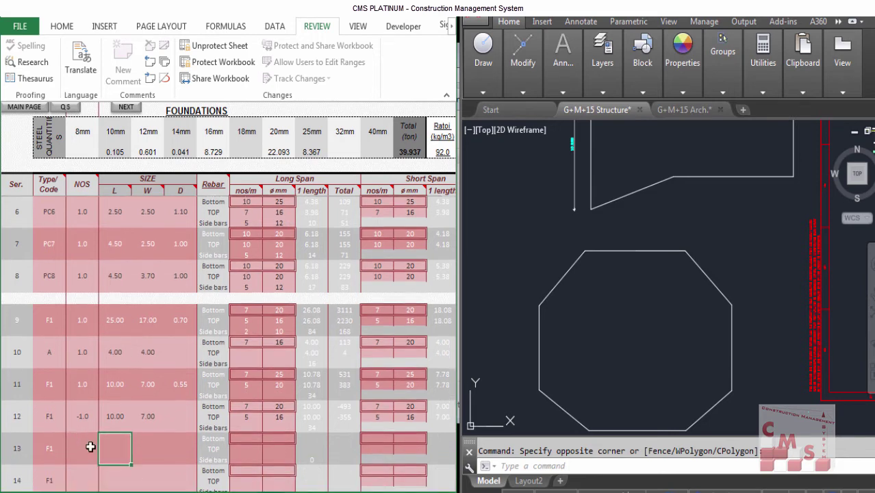
{"action": "left_click", "coordinate": [152, 447]}
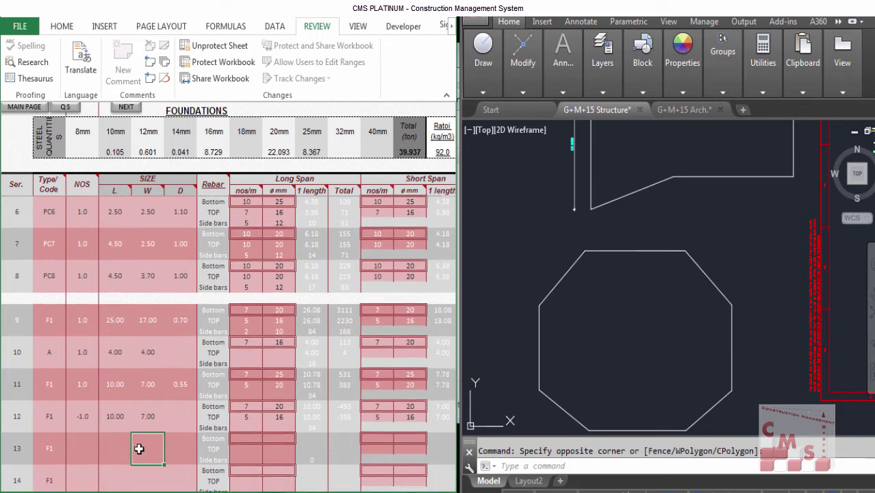
{"action": "left_click", "coordinate": [181, 451]}
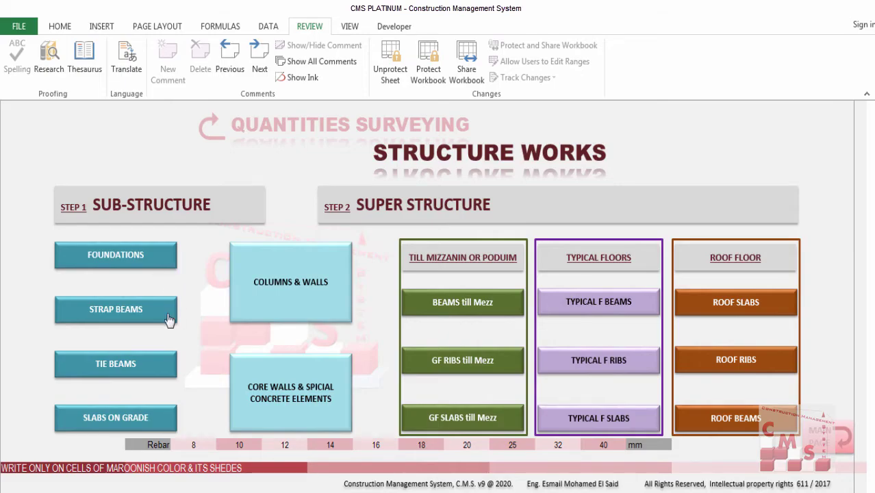
- Open the Strap Beams sheet from the Structure Works page
{"action": "left_click", "coordinate": [167, 316]}
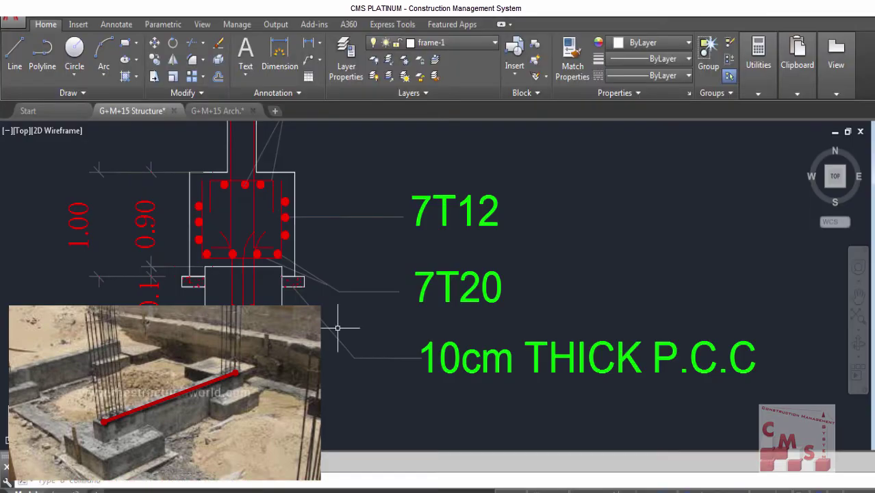
{"action": "scroll", "coordinate": [337, 329], "scroll_direction": "down", "scroll_amount": 8}
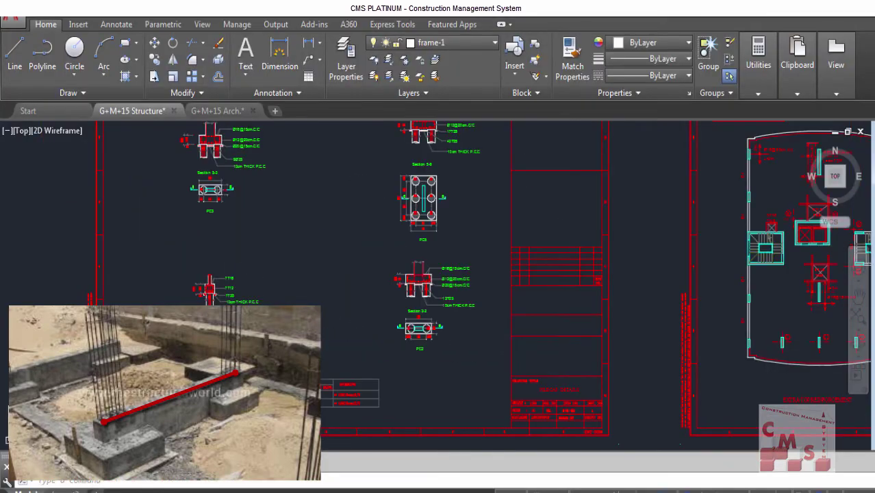
- Zoom out and back in on the foundation plan with the STB strap beams
{"action": "scroll", "coordinate": [409, 366], "scroll_direction": "down", "scroll_amount": 3}
{"action": "scroll", "coordinate": [391, 199], "scroll_direction": "down", "scroll_amount": 3}
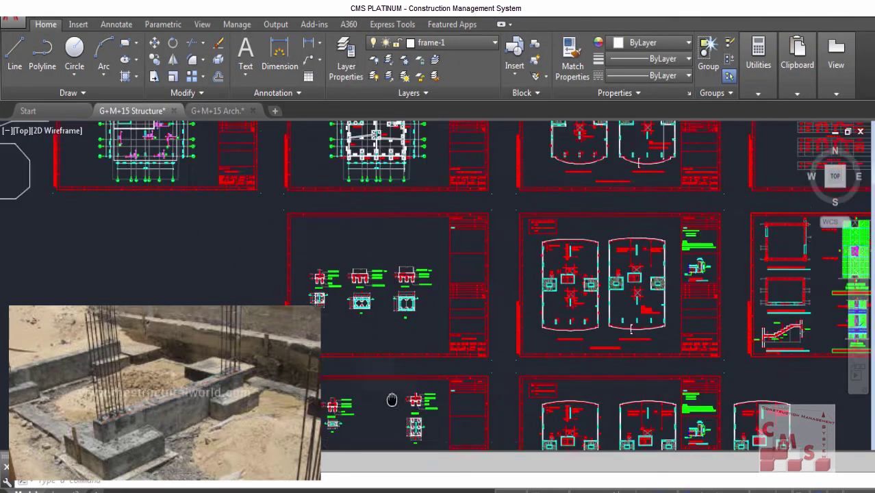
{"action": "scroll", "coordinate": [378, 236], "scroll_direction": "up", "scroll_amount": 5}
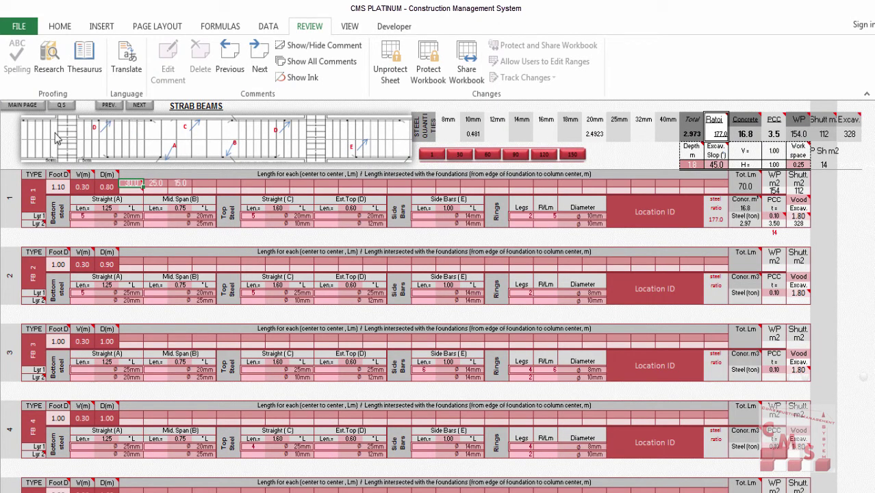
{"action": "left_click", "coordinate": [21, 106]}
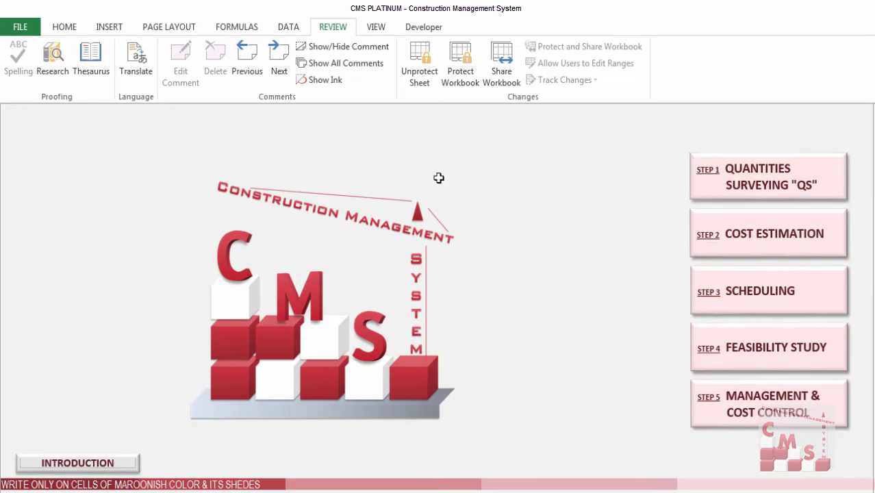
{"action": "left_click", "coordinate": [721, 191]}
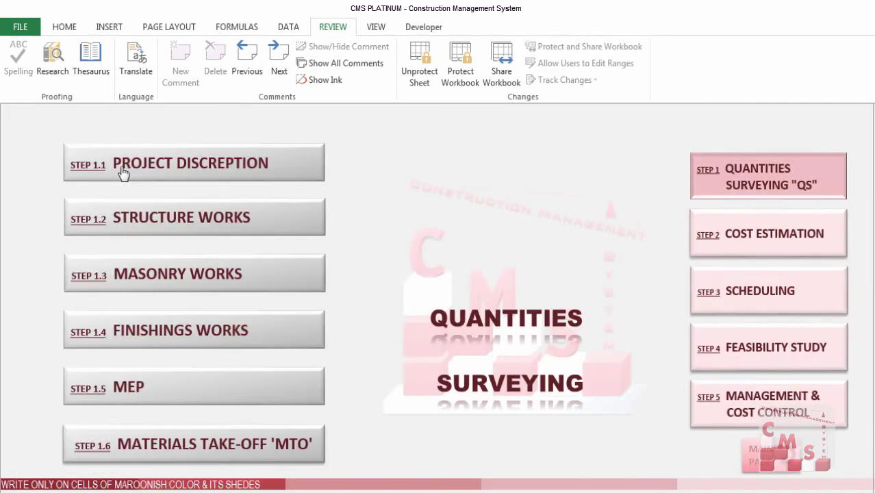
{"action": "left_click", "coordinate": [138, 213]}
{"action": "left_click", "coordinate": [140, 314]}
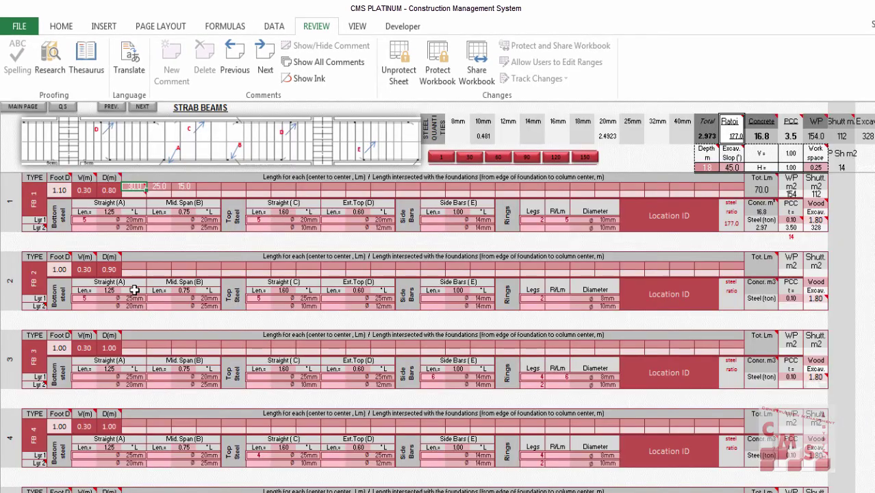
{"action": "left_click", "coordinate": [64, 108]}
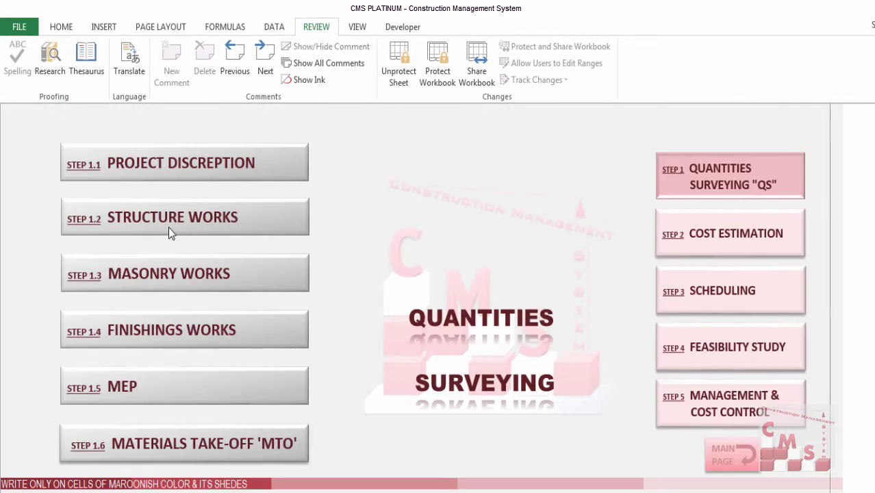
{"action": "left_click", "coordinate": [171, 233]}
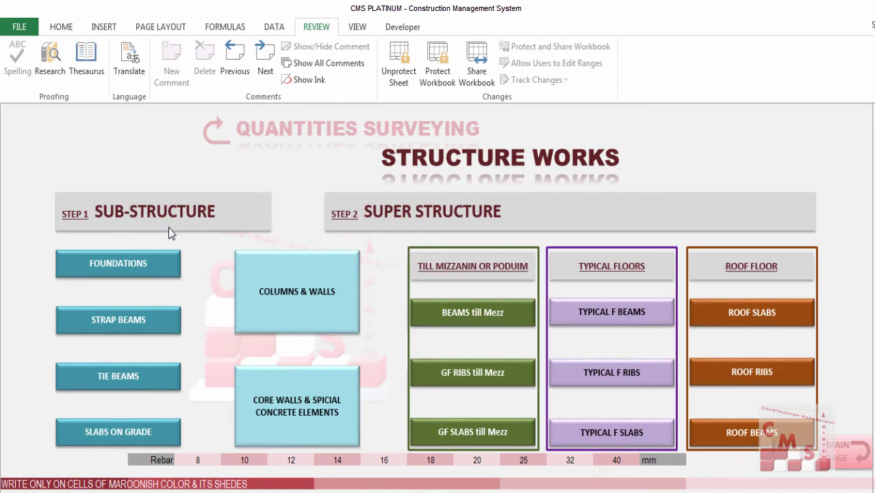
{"action": "left_click", "coordinate": [129, 319]}
{"action": "left_click", "coordinate": [121, 106]}
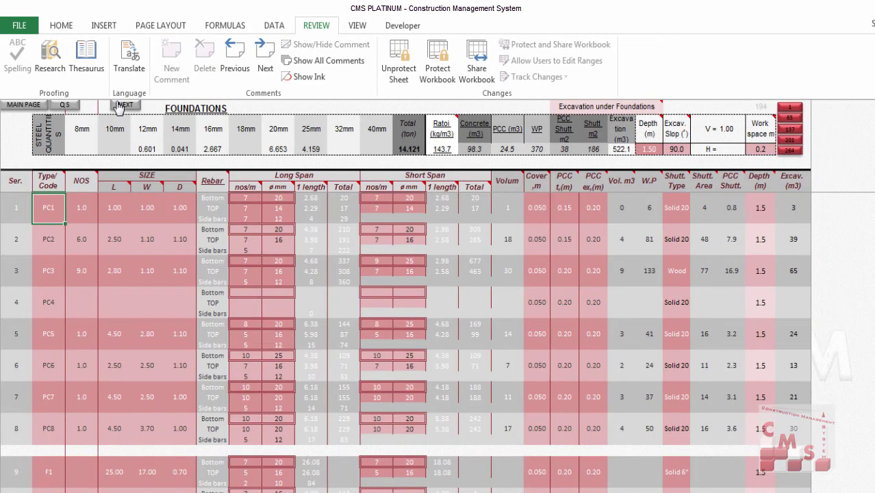
{"action": "left_click", "coordinate": [122, 106]}
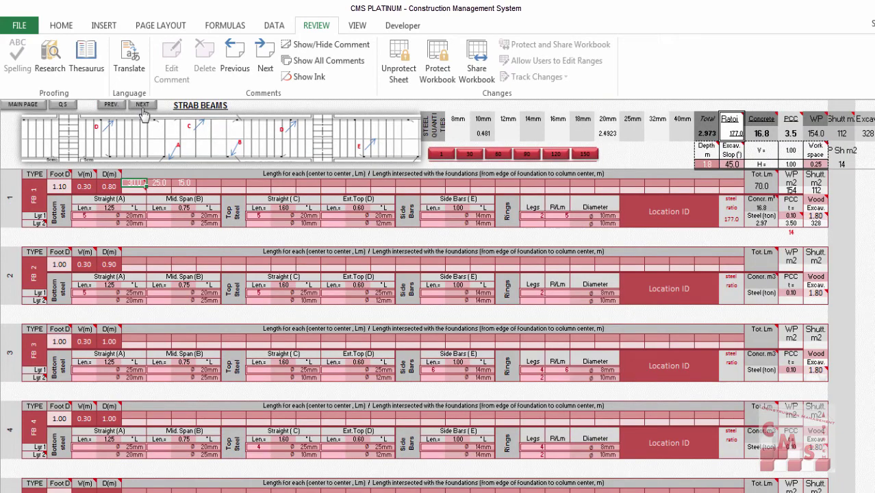
{"action": "left_click", "coordinate": [142, 105]}
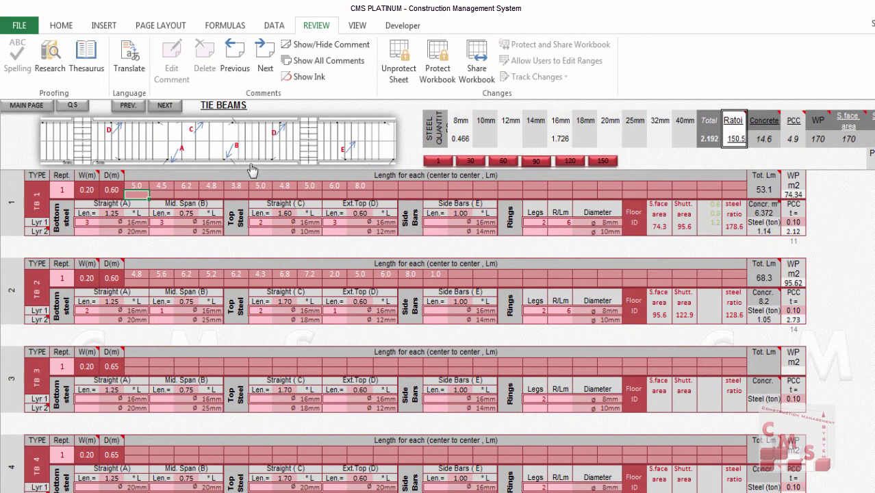
{"action": "left_click", "coordinate": [121, 107]}
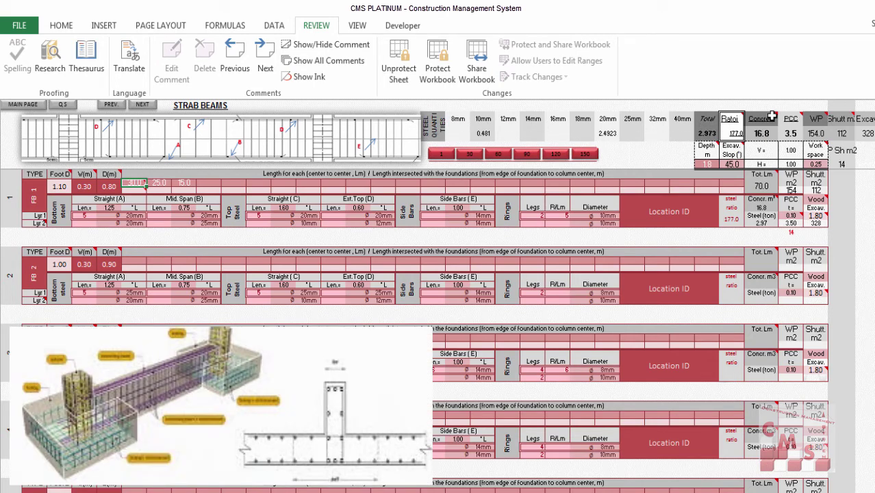
{"action": "mouse_move", "coordinate": [772, 116]}
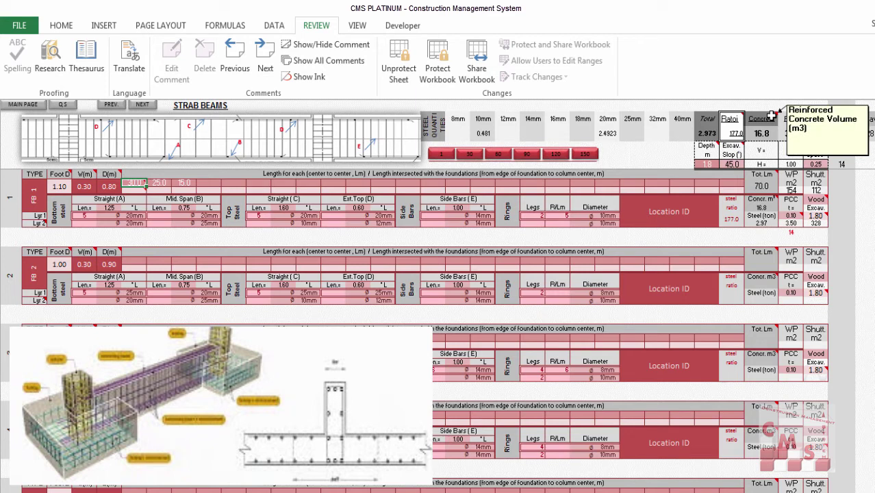
{"action": "mouse_move", "coordinate": [732, 121]}
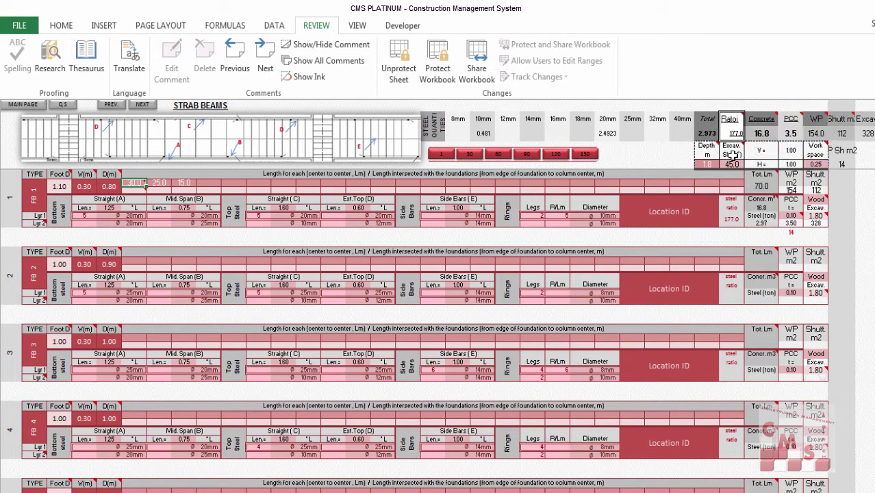
{"action": "mouse_move", "coordinate": [798, 115]}
{"action": "left_click", "coordinate": [495, 155]}
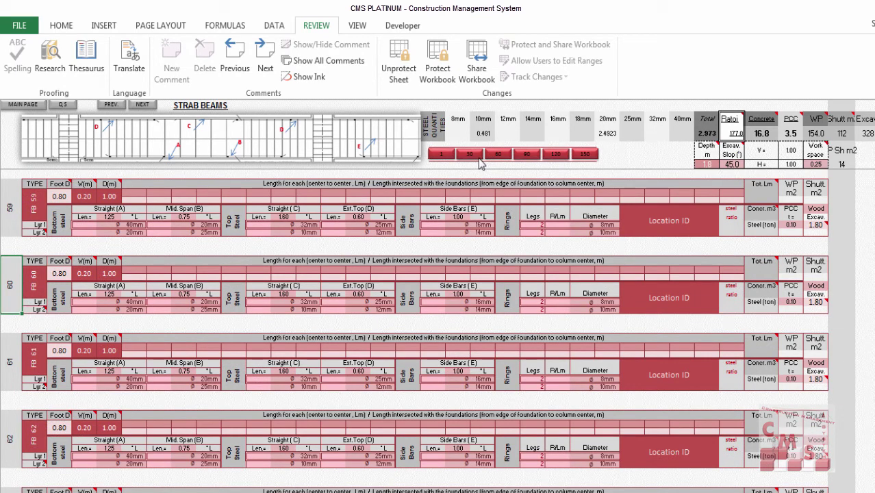
{"action": "scroll", "coordinate": [250, 309], "scroll_direction": "down", "scroll_amount": 6}
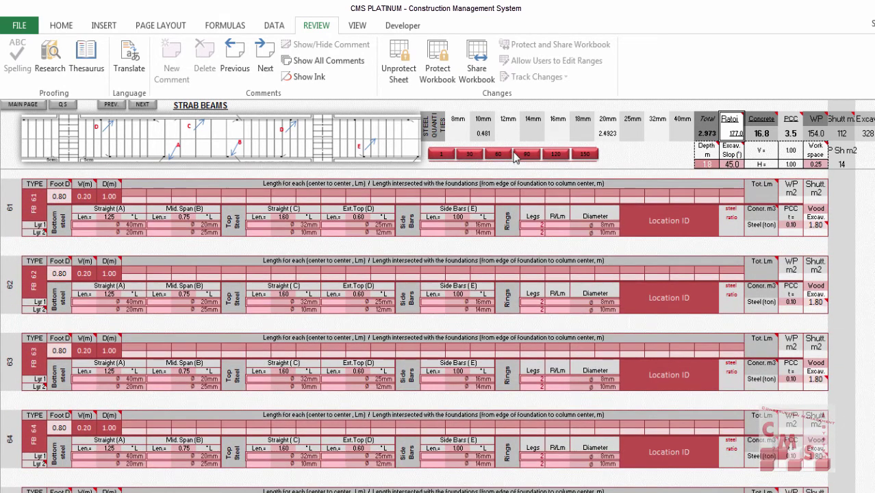
{"action": "left_click", "coordinate": [528, 155]}
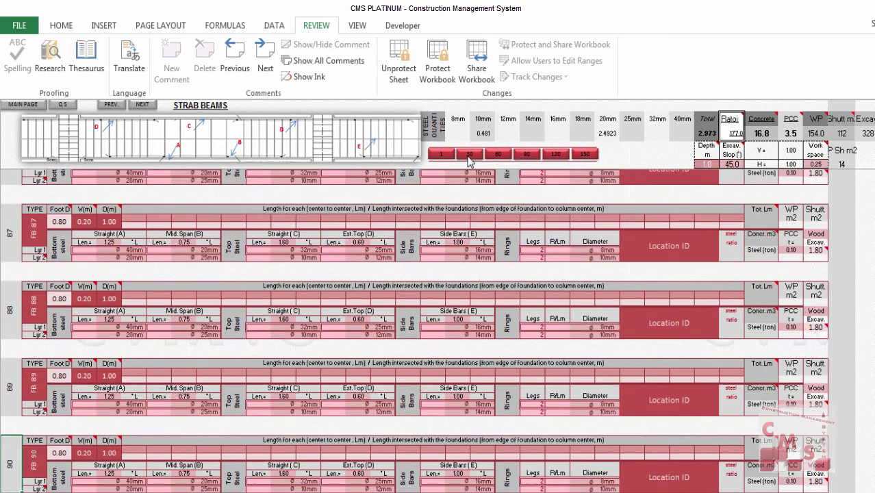
{"action": "left_click", "coordinate": [447, 153]}
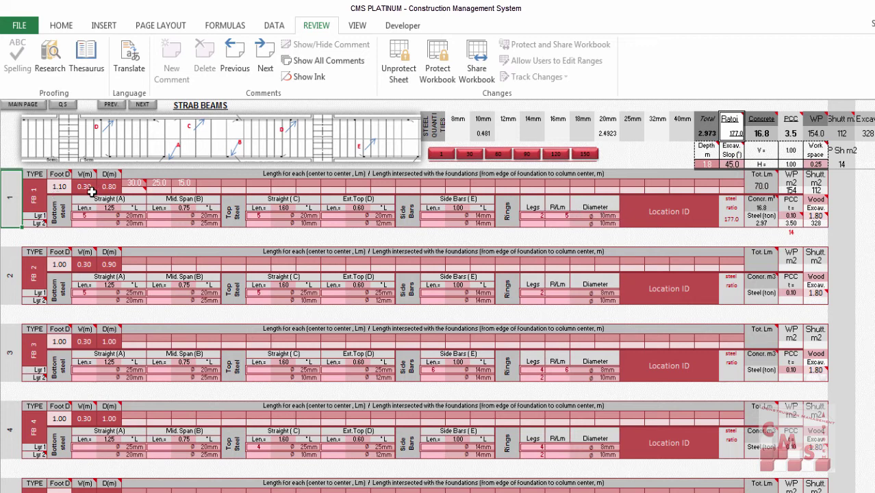
{"action": "left_click", "coordinate": [37, 199]}
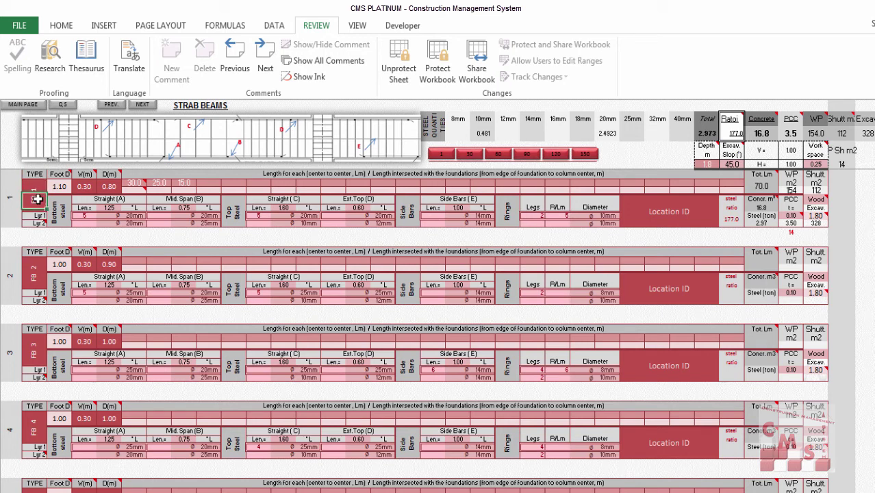
{"action": "key", "text": "Up"}
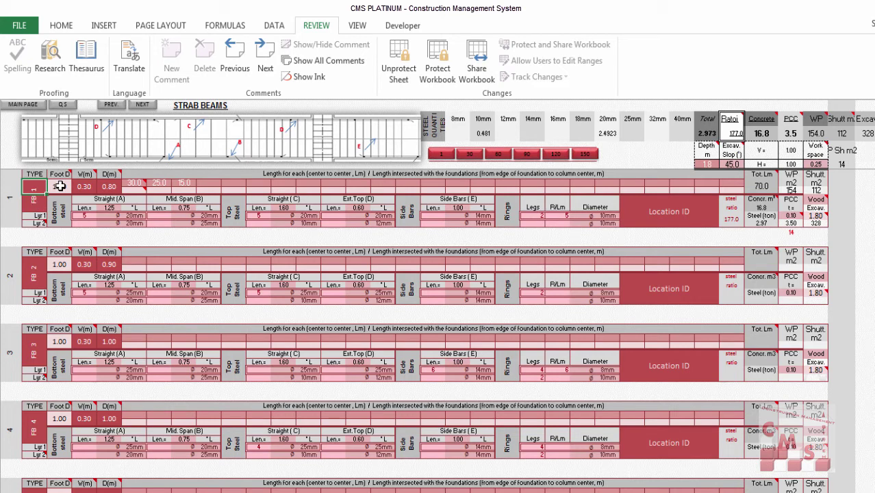
{"action": "left_click", "coordinate": [61, 186]}
{"action": "mouse_move", "coordinate": [65, 174]}
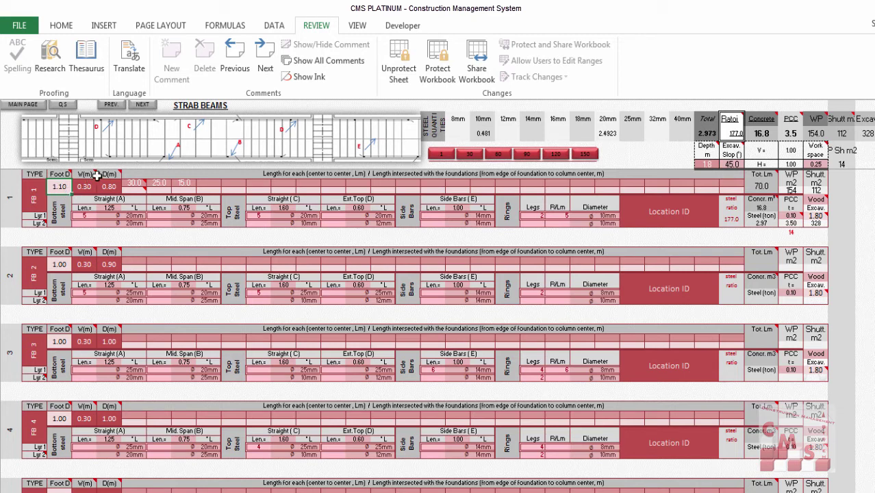
{"action": "mouse_move", "coordinate": [91, 175]}
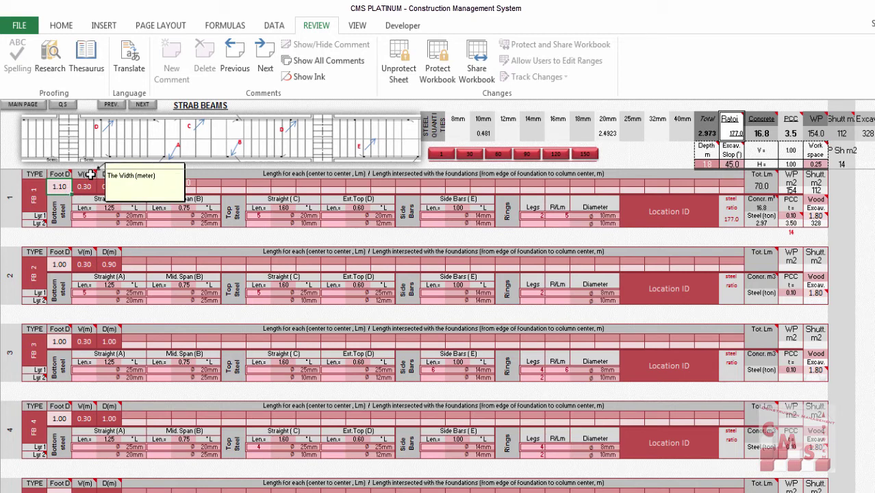
{"action": "left_click", "coordinate": [89, 189]}
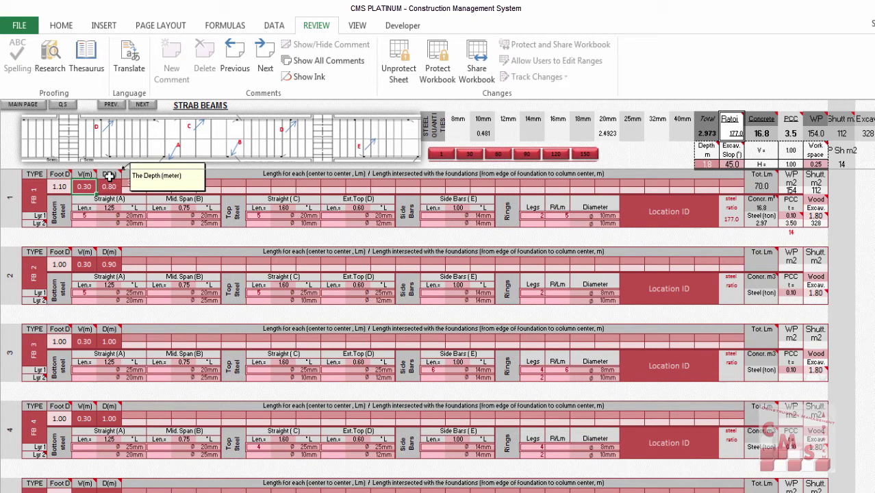
{"action": "left_click", "coordinate": [110, 187]}
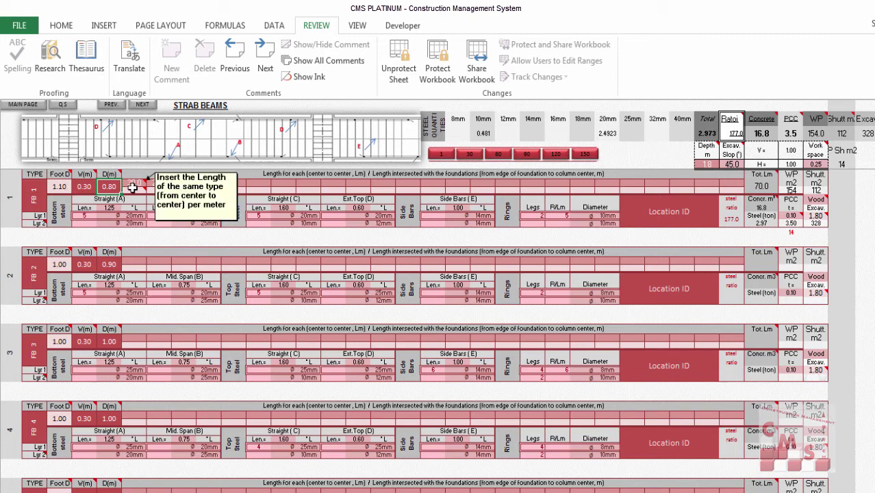
{"action": "mouse_move", "coordinate": [134, 180]}
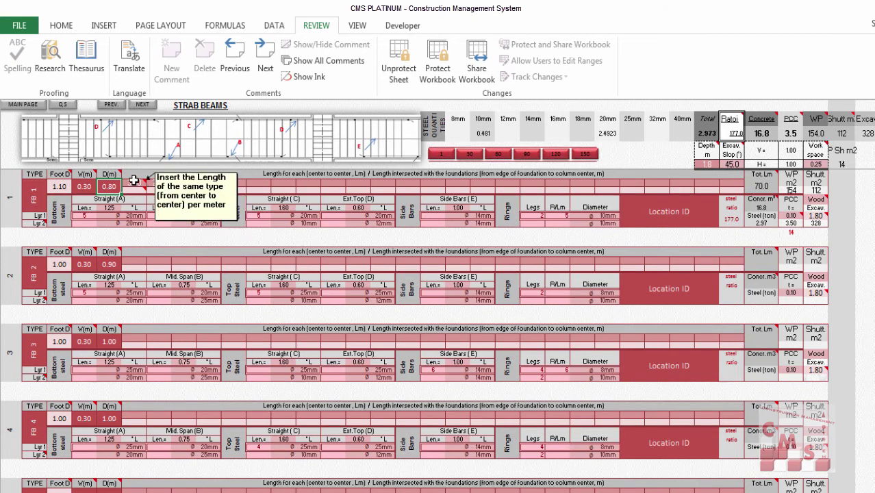
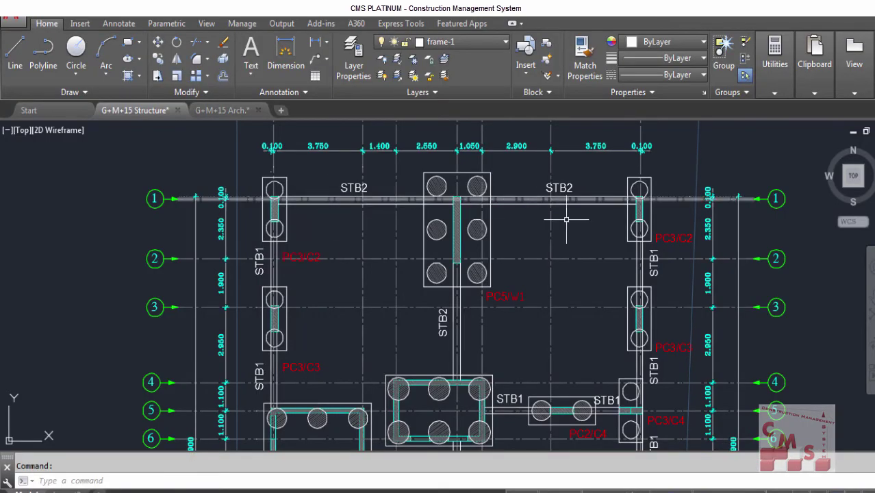
- Zoom out and in on the foundation plan to review the STB1/STB2 strap beams
{"action": "scroll", "coordinate": [507, 415], "scroll_direction": "down", "scroll_amount": 2}
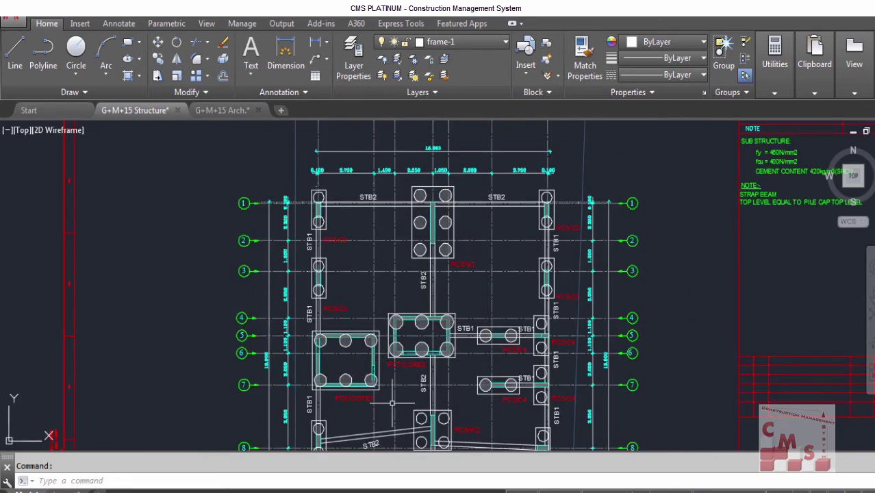
{"action": "scroll", "coordinate": [320, 245], "scroll_direction": "up", "scroll_amount": 2}
{"action": "scroll", "coordinate": [320, 245], "scroll_direction": "down", "scroll_amount": 2}
{"action": "scroll", "coordinate": [218, 315], "scroll_direction": "up", "scroll_amount": 2}
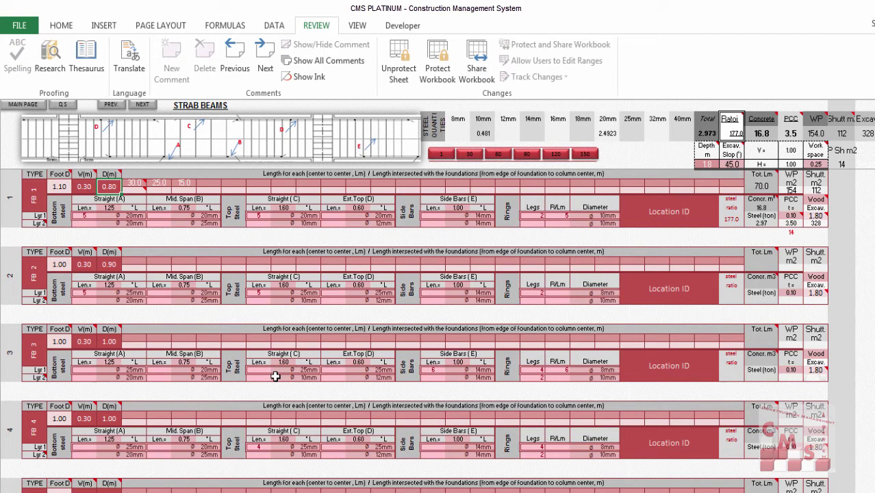
{"action": "left_click", "coordinate": [140, 224]}
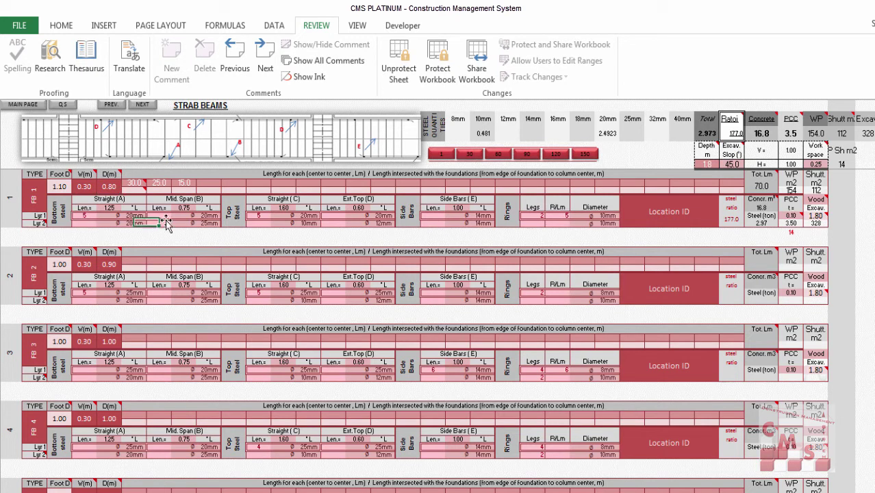
{"action": "left_click", "coordinate": [255, 216]}
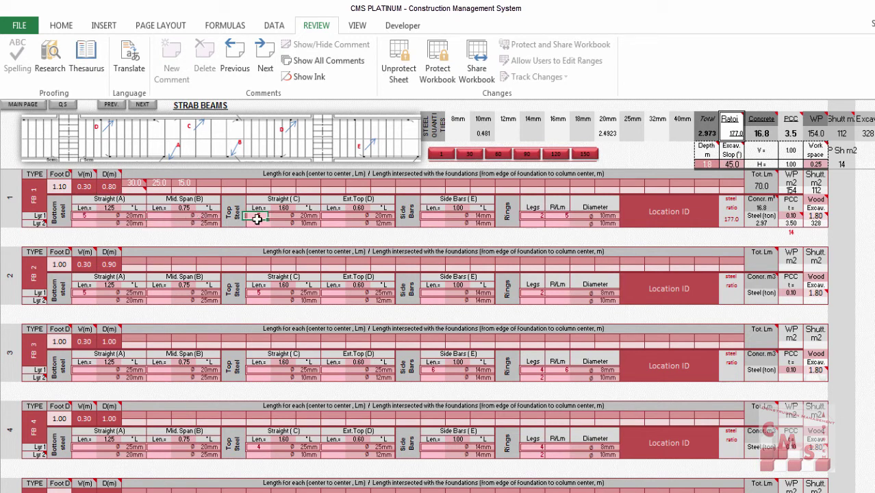
{"action": "left_click", "coordinate": [334, 217]}
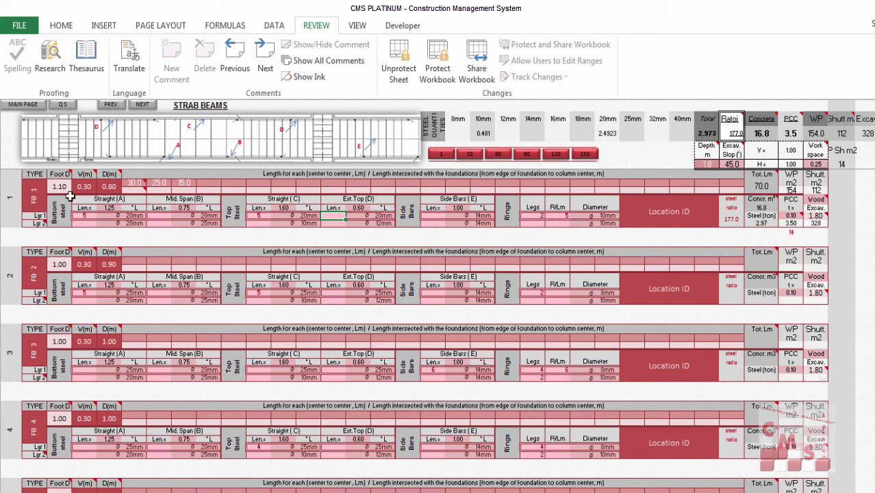
{"action": "left_click", "coordinate": [56, 203]}
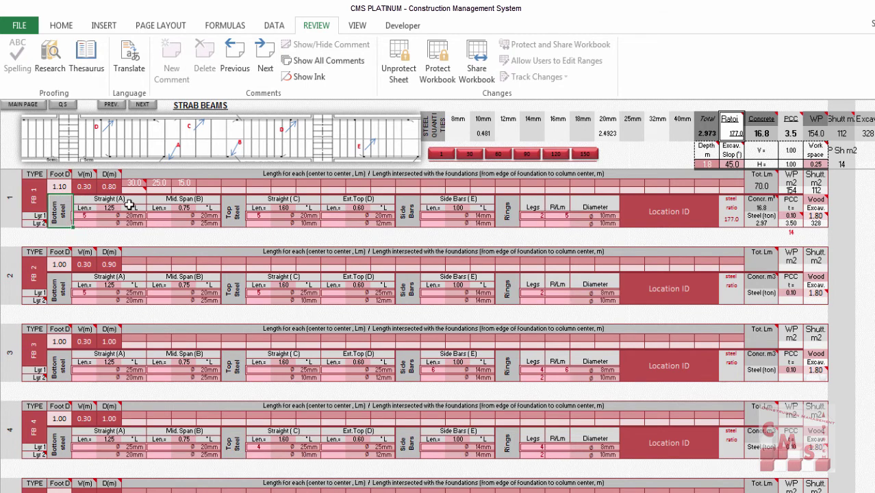
{"action": "left_click_drag", "start_coordinate": [128, 205], "coordinate": [214, 221]}
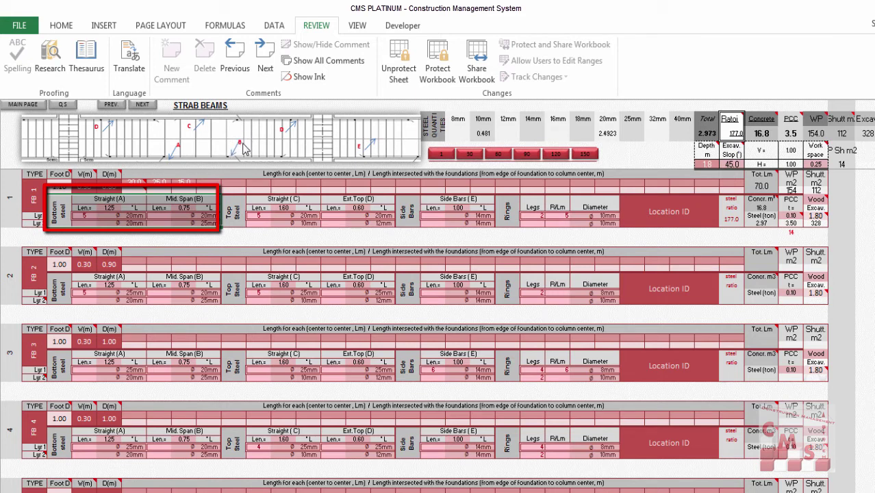
{"action": "left_click", "coordinate": [109, 209]}
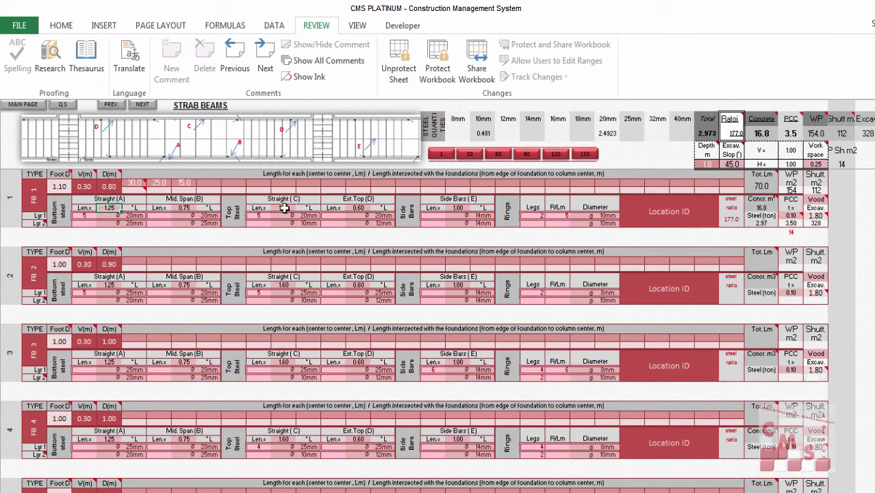
- Check FB 1's Mid. Span (B) length of 0.75 and its Straight (A) bottom bars: 5 at 20mm
{"action": "left_click", "coordinate": [194, 199]}
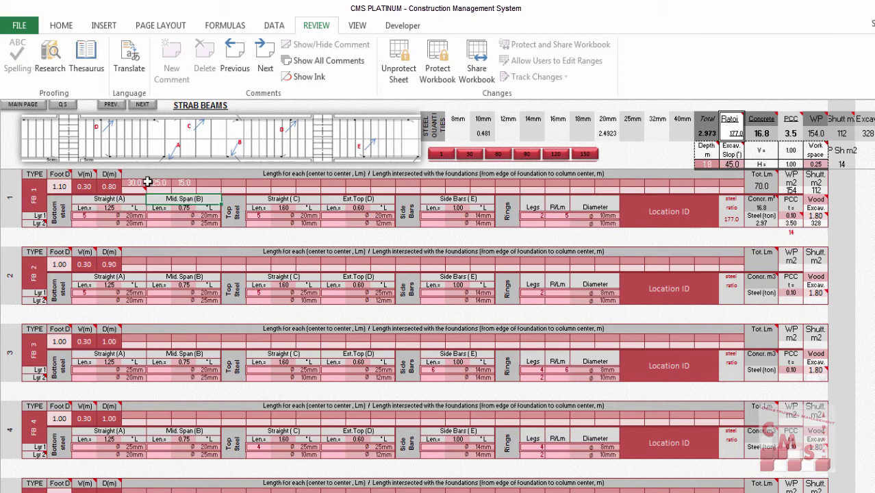
{"action": "left_click", "coordinate": [186, 209]}
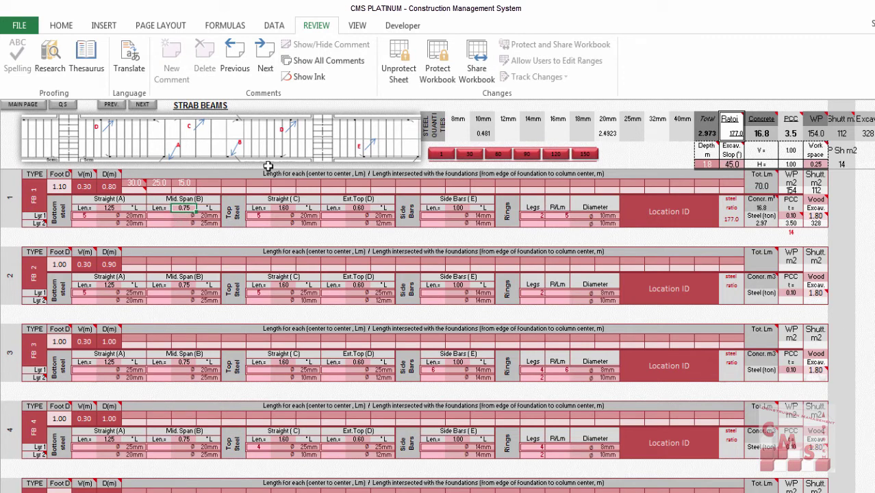
{"action": "left_click", "coordinate": [65, 216]}
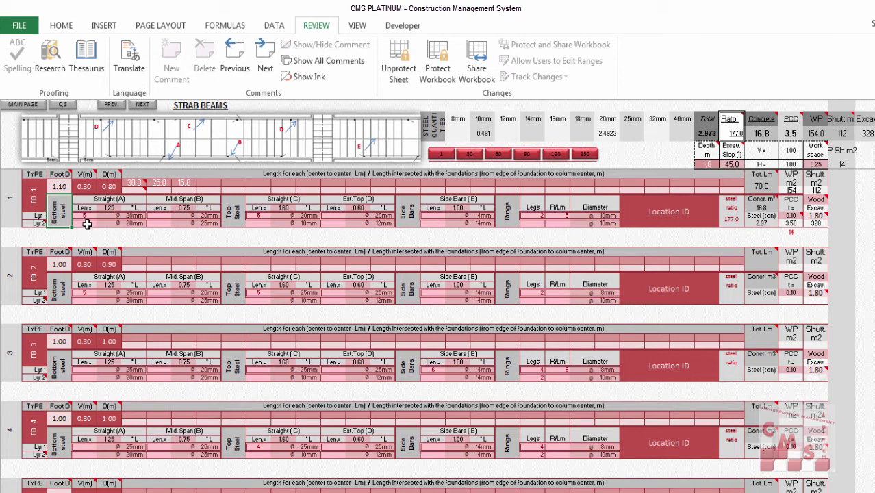
{"action": "left_click", "coordinate": [86, 216]}
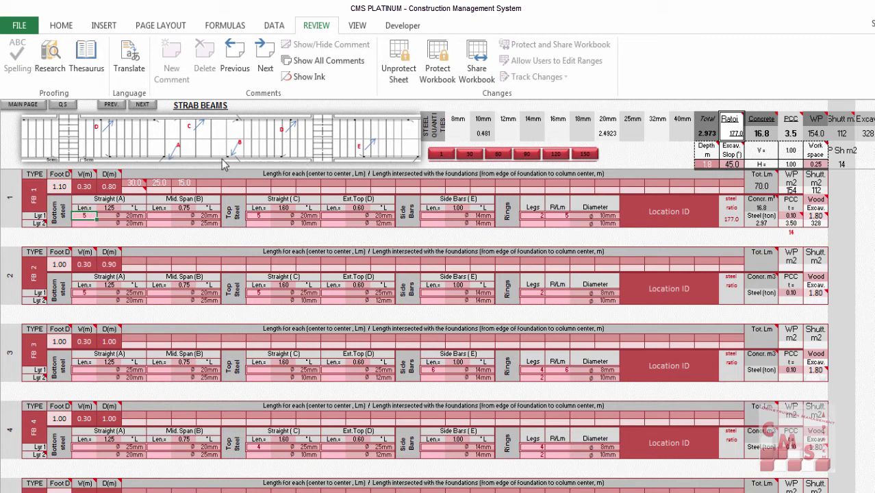
{"action": "left_click", "coordinate": [91, 224]}
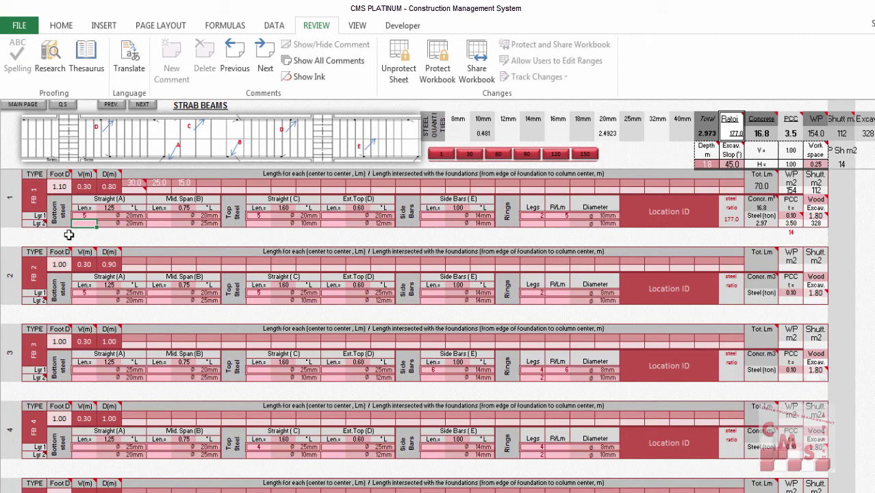
{"action": "left_click", "coordinate": [89, 215]}
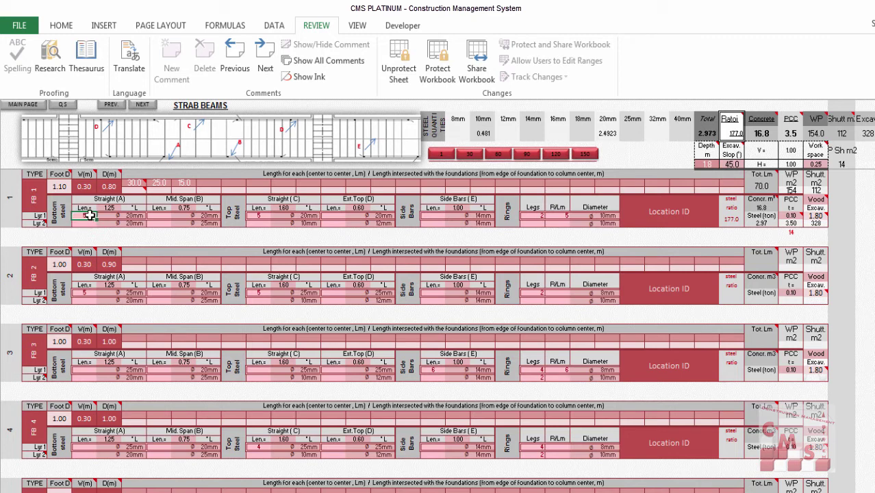
{"action": "left_click", "coordinate": [139, 216]}
{"action": "left_click", "coordinate": [154, 217]}
- Change FB 1's first-layer Mid. Span (B) bottom bar diameter from 20mm to 25mm
{"action": "left_click", "coordinate": [205, 217]}
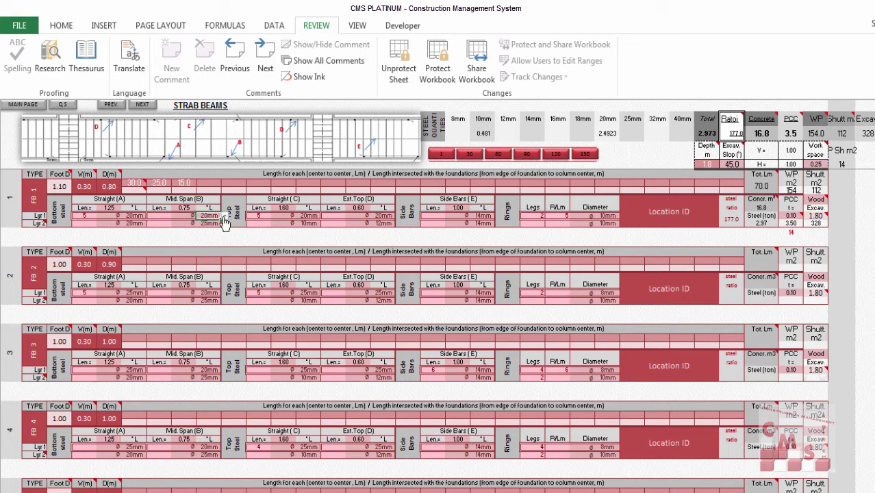
{"action": "left_click", "coordinate": [224, 218]}
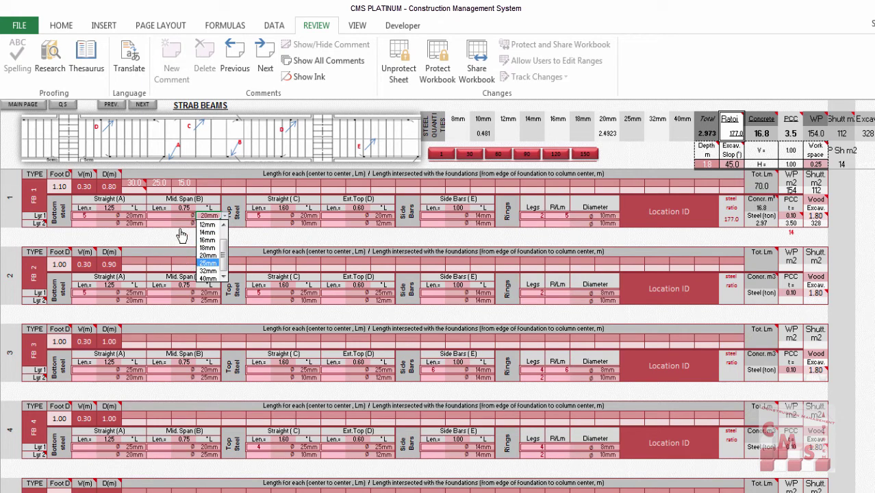
{"action": "left_click", "coordinate": [207, 263]}
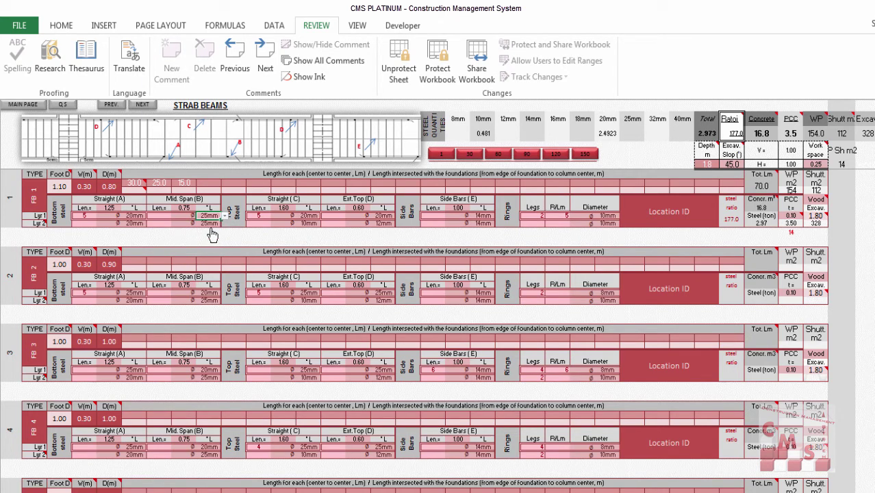
{"action": "left_click", "coordinate": [189, 232]}
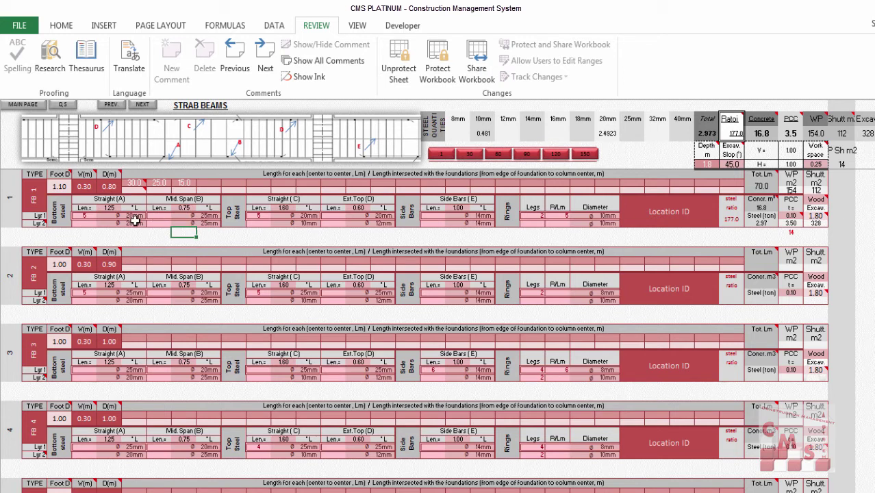
{"action": "left_click", "coordinate": [64, 107]}
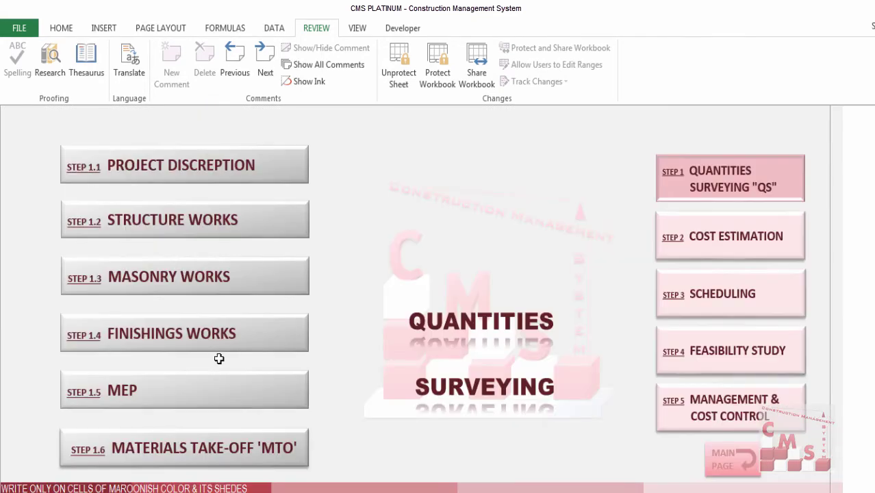
{"action": "left_click", "coordinate": [199, 230]}
{"action": "left_click", "coordinate": [122, 354]}
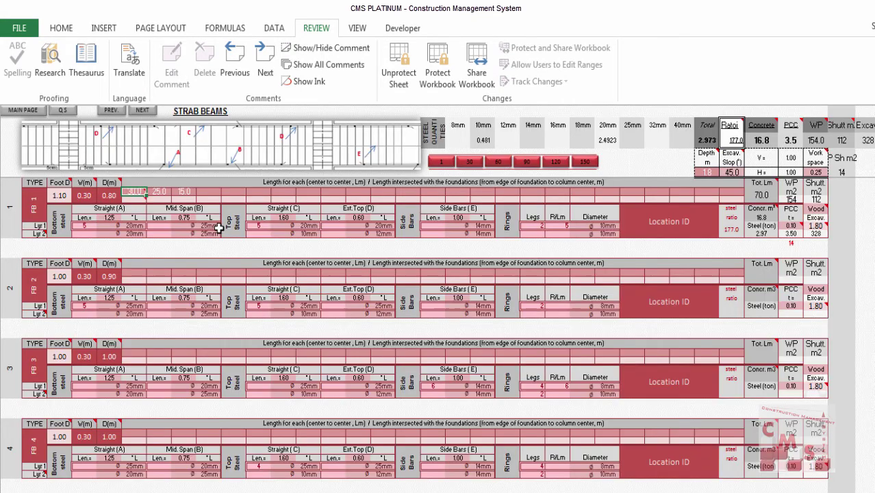
{"action": "left_click", "coordinate": [235, 221]}
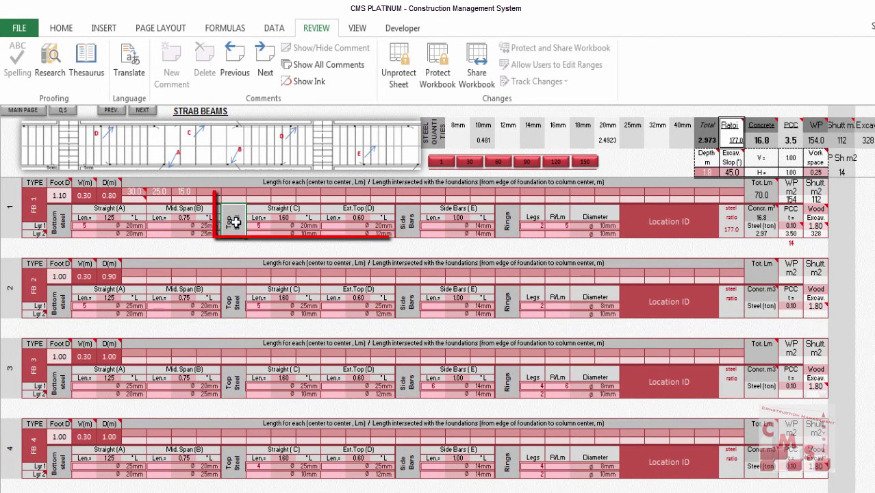
{"action": "left_click", "coordinate": [294, 210]}
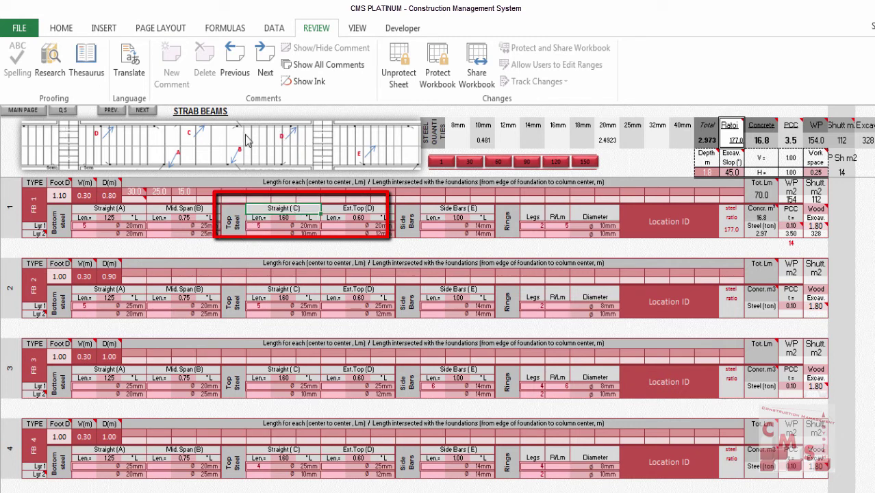
{"action": "left_click", "coordinate": [279, 218]}
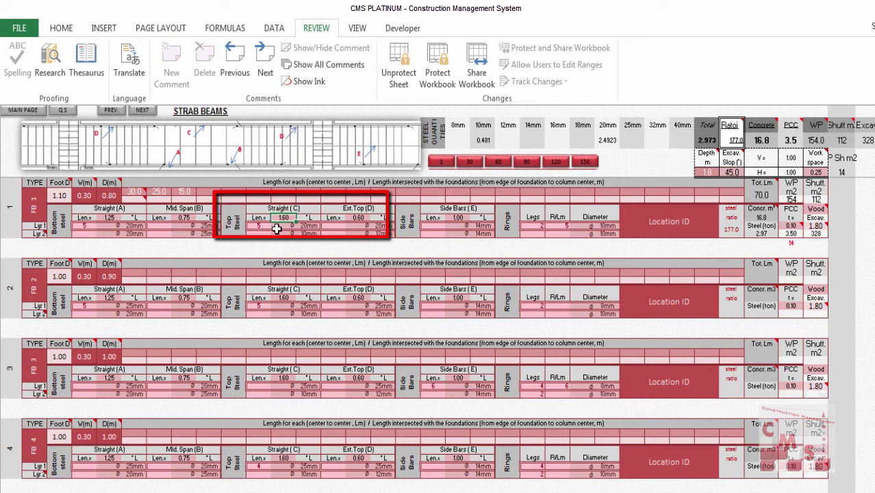
{"action": "left_click", "coordinate": [346, 208]}
{"action": "left_click", "coordinate": [351, 218]}
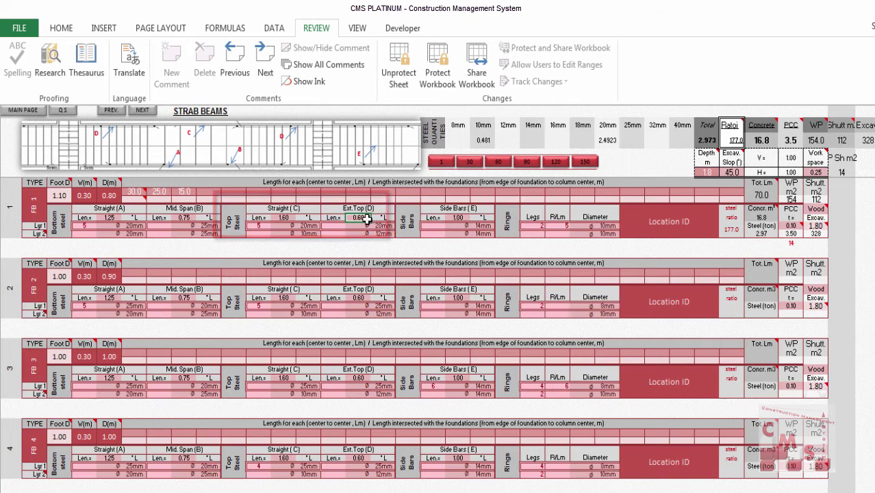
{"action": "left_click", "coordinate": [255, 227]}
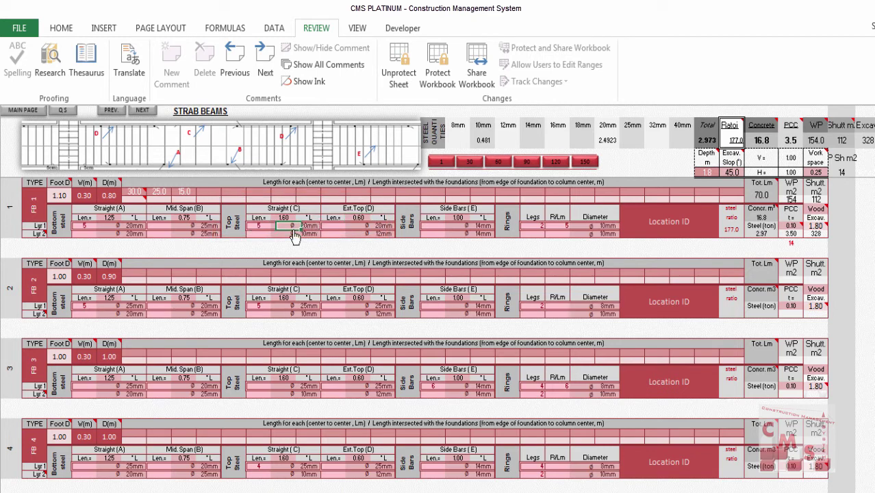
{"action": "type", "text": "5"}
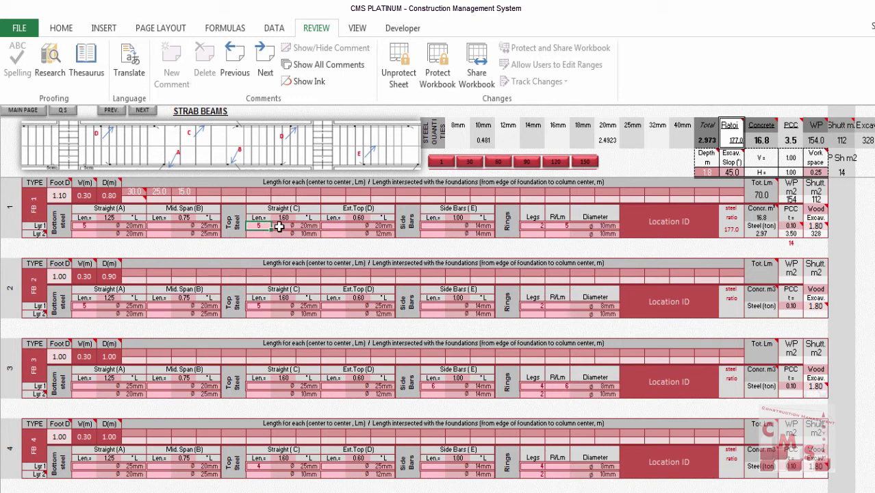
{"action": "left_click", "coordinate": [309, 225]}
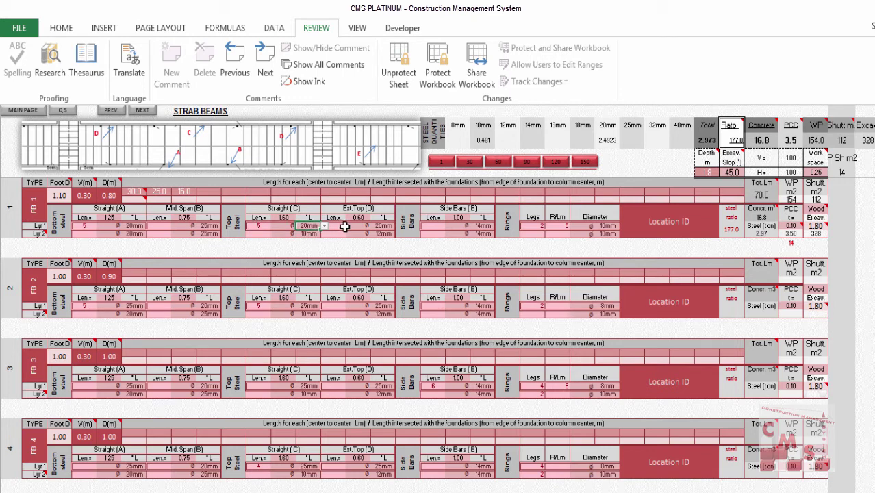
{"action": "left_click", "coordinate": [380, 226]}
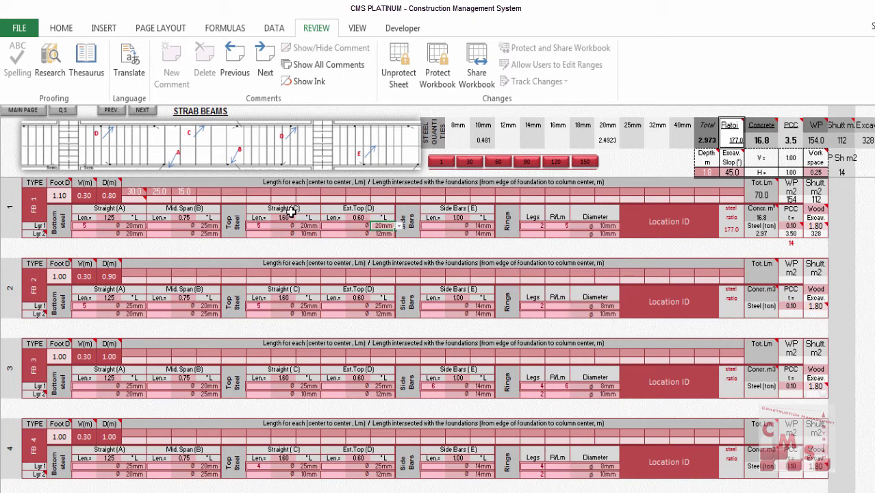
{"action": "left_click", "coordinate": [255, 234]}
{"action": "key", "text": "Tab"}
{"action": "key", "text": "Tab"}
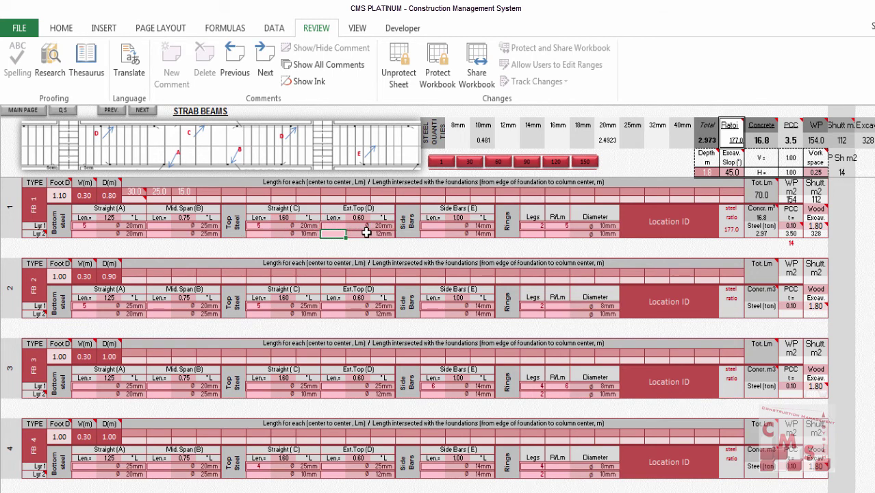
{"action": "left_click", "coordinate": [411, 223]}
{"action": "left_click", "coordinate": [479, 219], "text": "shift"}
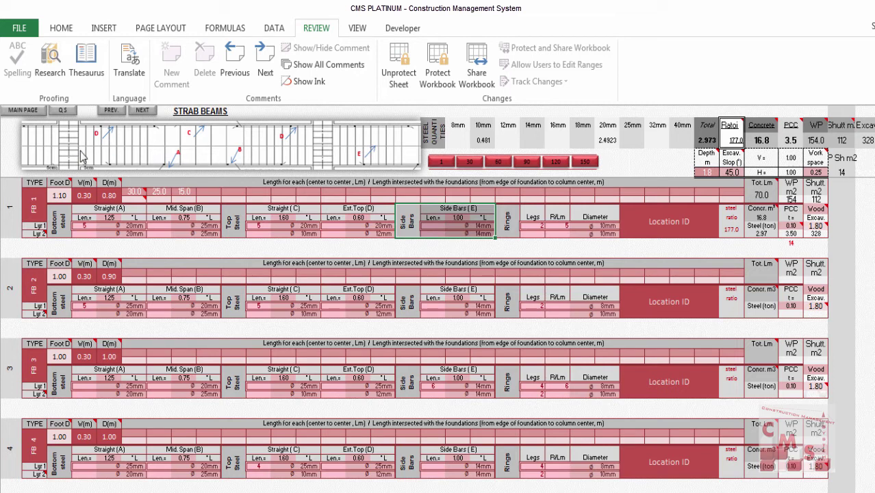
{"action": "left_click", "coordinate": [434, 228]}
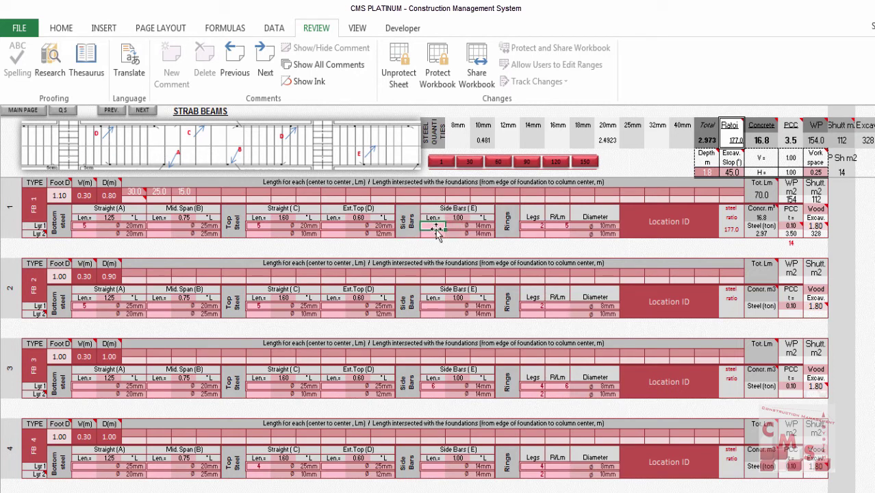
{"action": "left_click", "coordinate": [460, 219]}
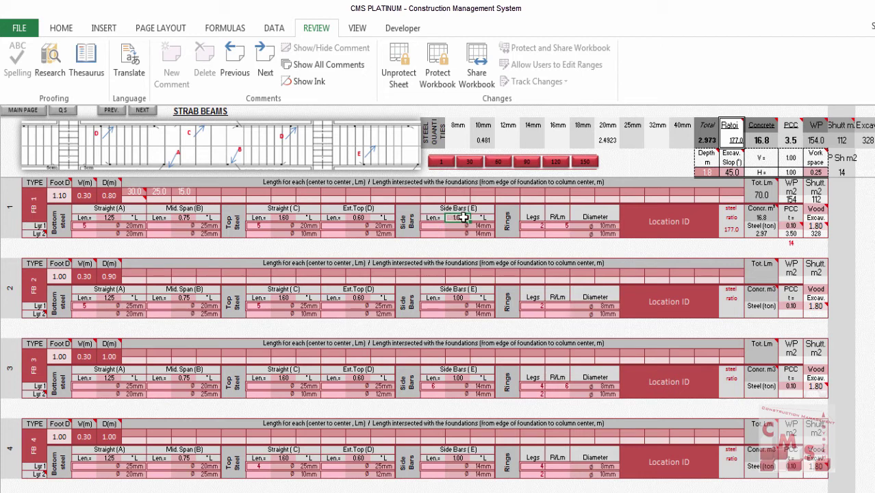
{"action": "left_click", "coordinate": [431, 228]}
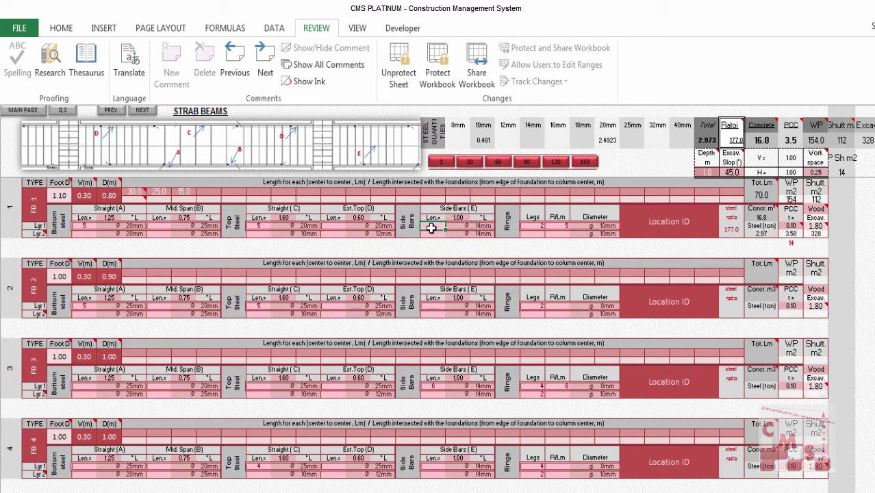
{"action": "left_click", "coordinate": [488, 226]}
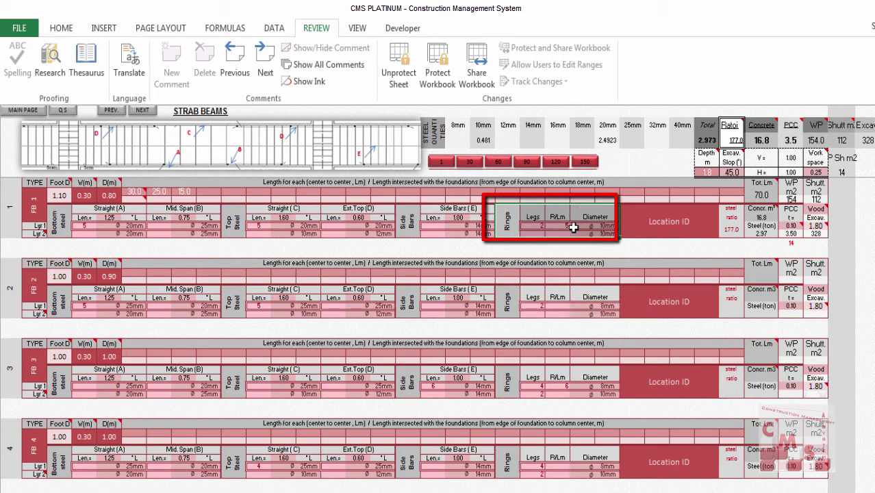
{"action": "left_click", "coordinate": [527, 227]}
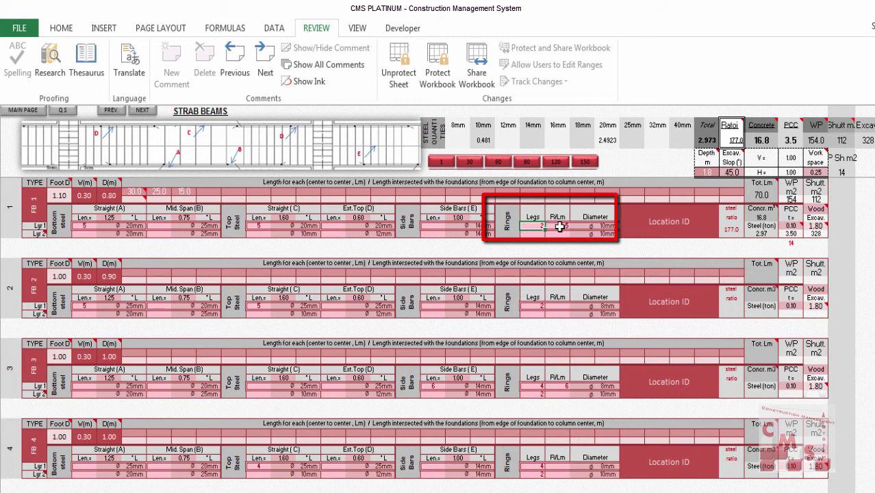
{"action": "left_click", "coordinate": [560, 227]}
- Note the 10mm ring diameter, then bring up the structural drawing zoomed on the Schedule of Strap Beam
{"action": "left_click", "coordinate": [601, 227]}
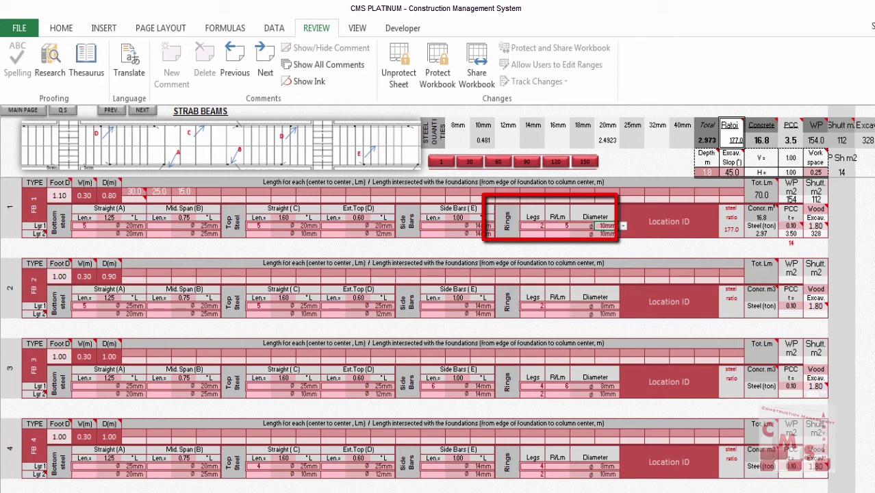
{"action": "left_click", "coordinate": [269, 486]}
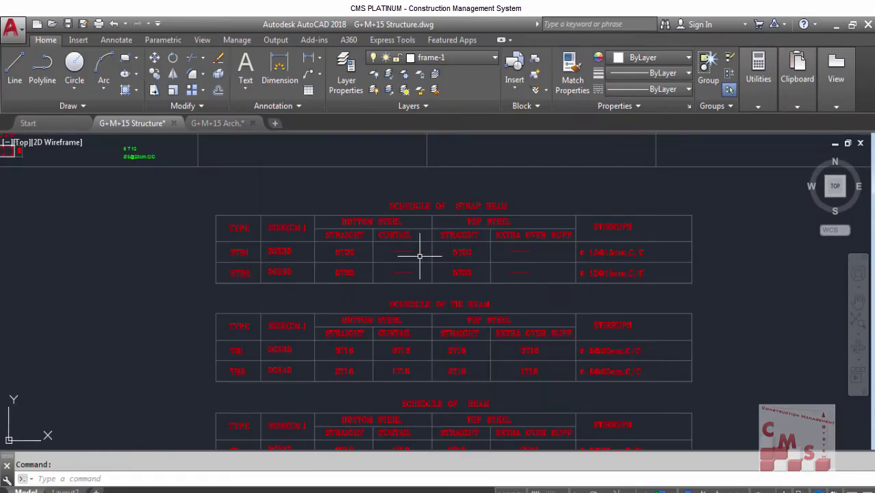
{"action": "scroll", "coordinate": [238, 274], "scroll_direction": "up", "scroll_amount": 2}
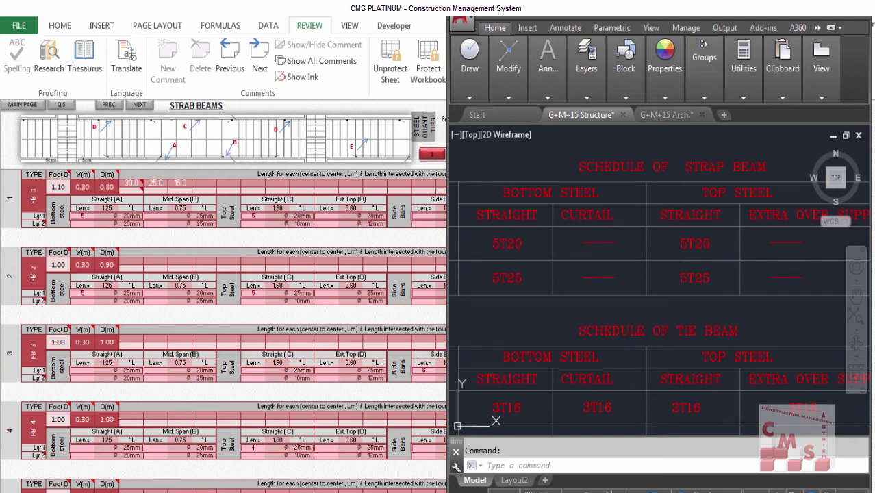
- Pan the schedule to the STIRRUPS column (ø10@15cm C/C) and restore AutoCAD to a smaller window
{"action": "left_click_drag", "start_coordinate": [693, 244], "coordinate": [567, 244]}
{"action": "left_click_drag", "start_coordinate": [687, 242], "coordinate": [612, 248]}
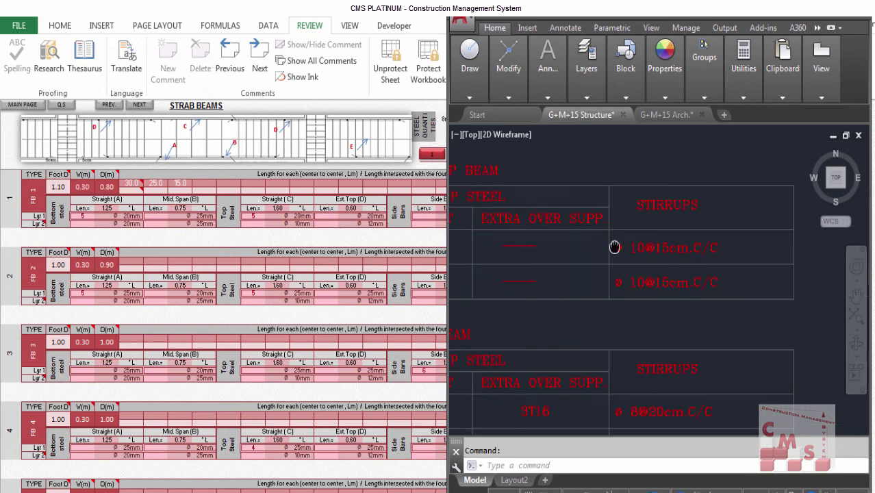
{"action": "double_click", "coordinate": [721, 16]}
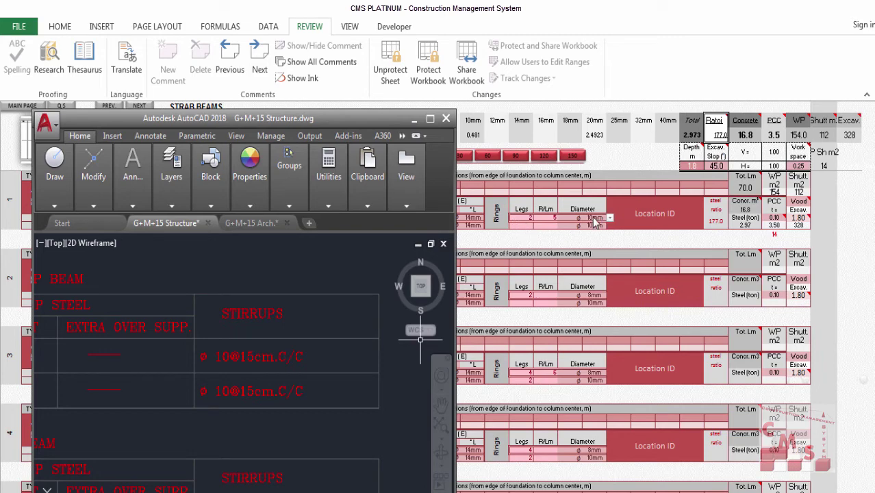
- Change FB 1's R/Lm from 5 to 7 and replace the 1.8 excavation depth with 1.5
{"action": "left_click", "coordinate": [548, 217]}
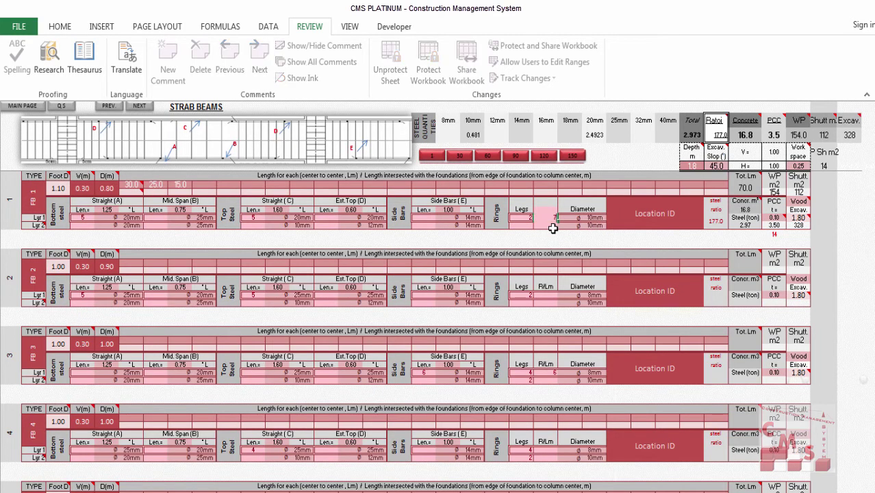
{"action": "type", "text": "7"}
{"action": "key", "text": "Return"}
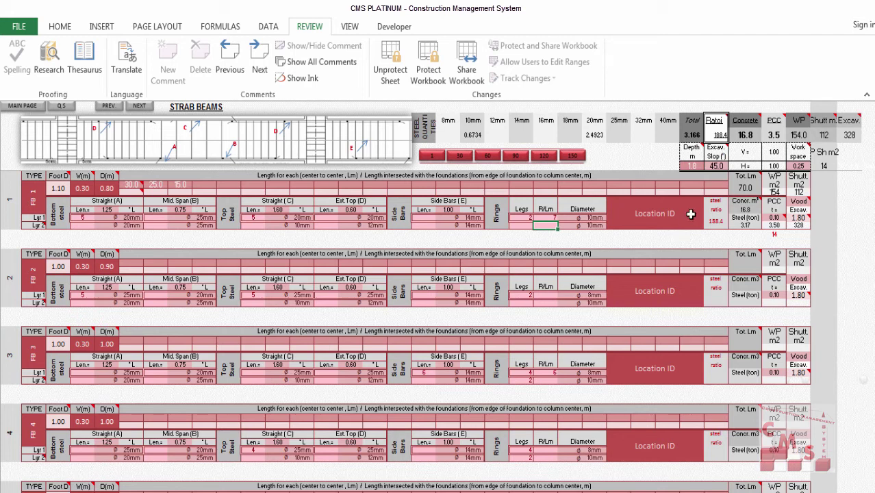
{"action": "left_click", "coordinate": [688, 164]}
{"action": "type", "text": "1.8"}
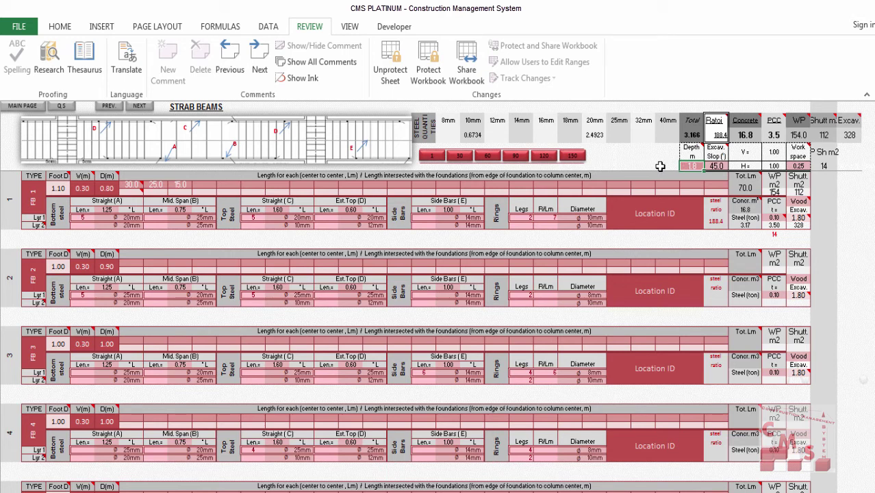
{"action": "type", "text": "1.5"}
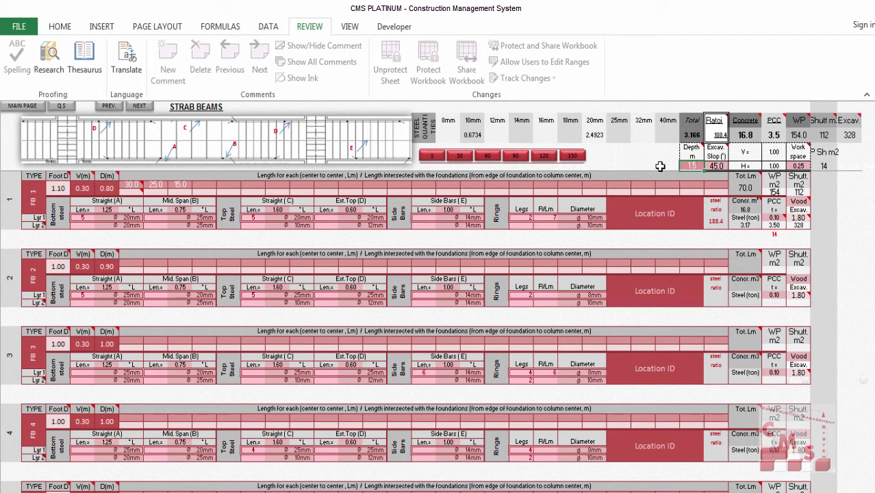
- Commit the 1.5 depth, set the excavation slope to 90°, and check the 0.25 m work space
{"action": "left_click", "coordinate": [719, 166]}
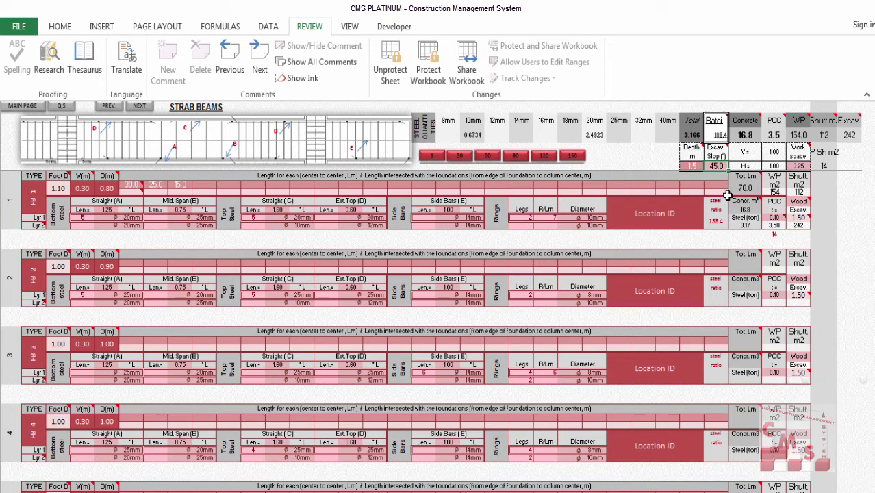
{"action": "type", "text": "90"}
{"action": "key", "text": "Return"}
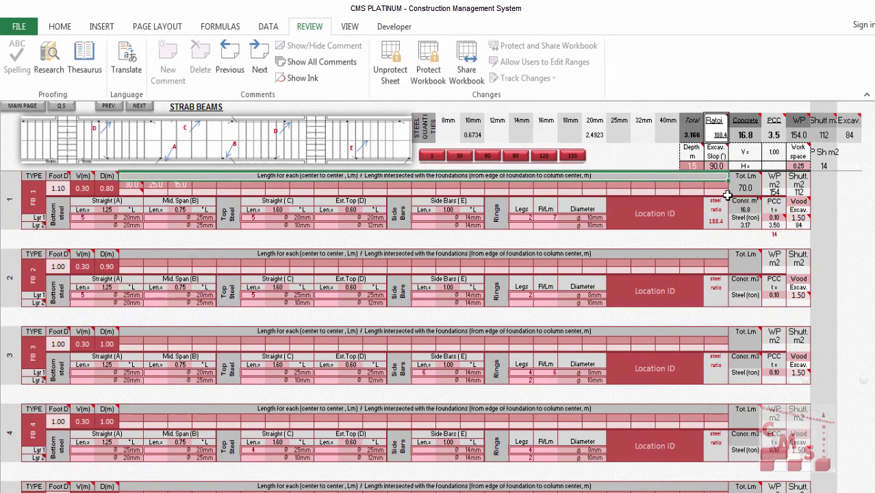
{"action": "left_click", "coordinate": [718, 166]}
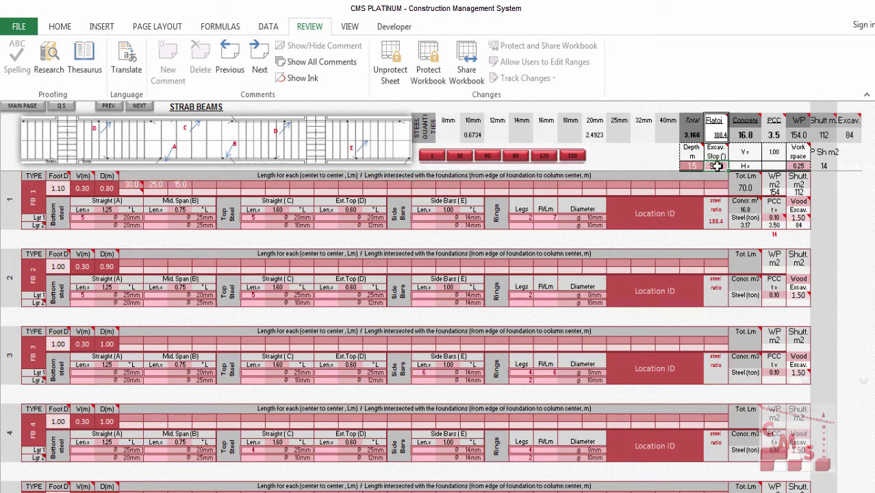
{"action": "left_click", "coordinate": [805, 166]}
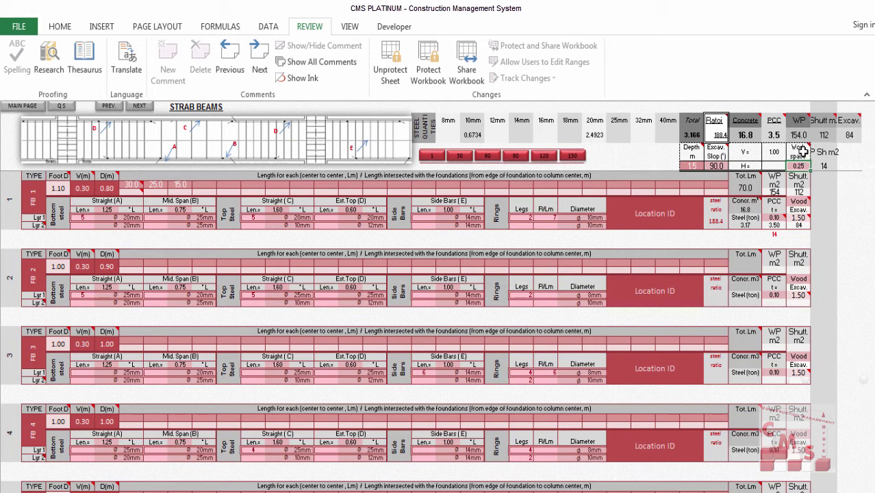
{"action": "mouse_move", "coordinate": [801, 152]}
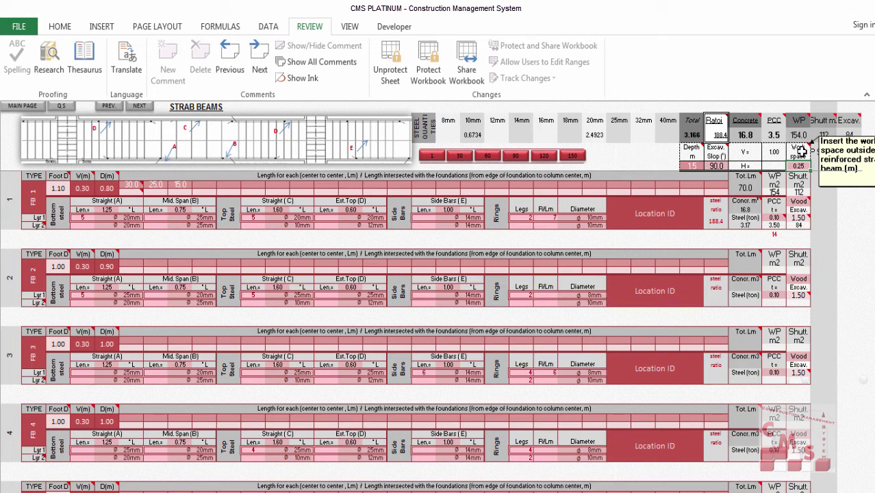
{"action": "left_click", "coordinate": [774, 218]}
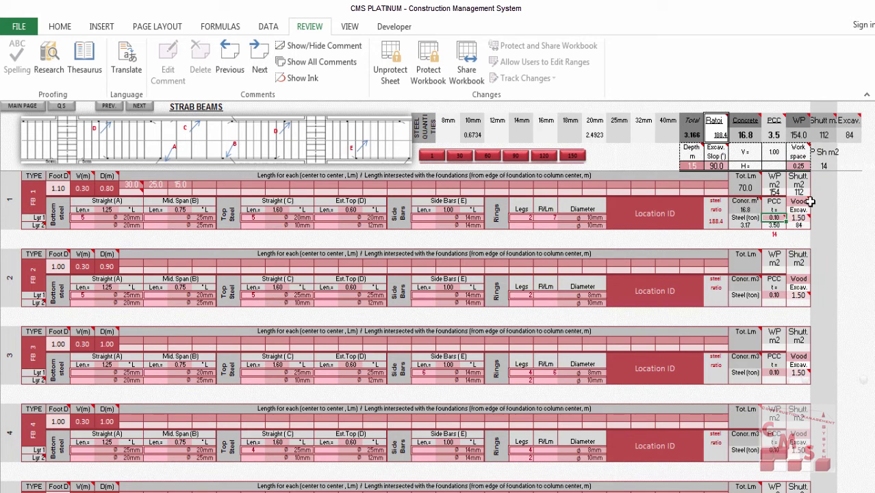
{"action": "left_click", "coordinate": [807, 201]}
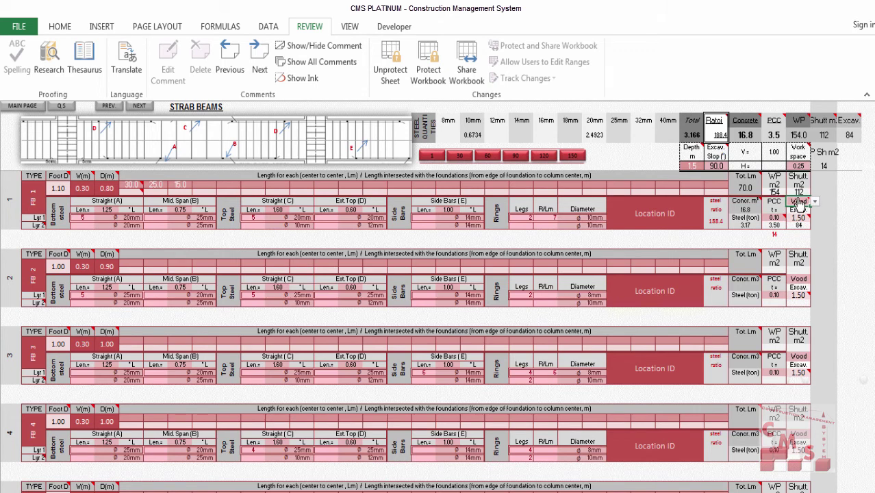
{"action": "left_click", "coordinate": [815, 202]}
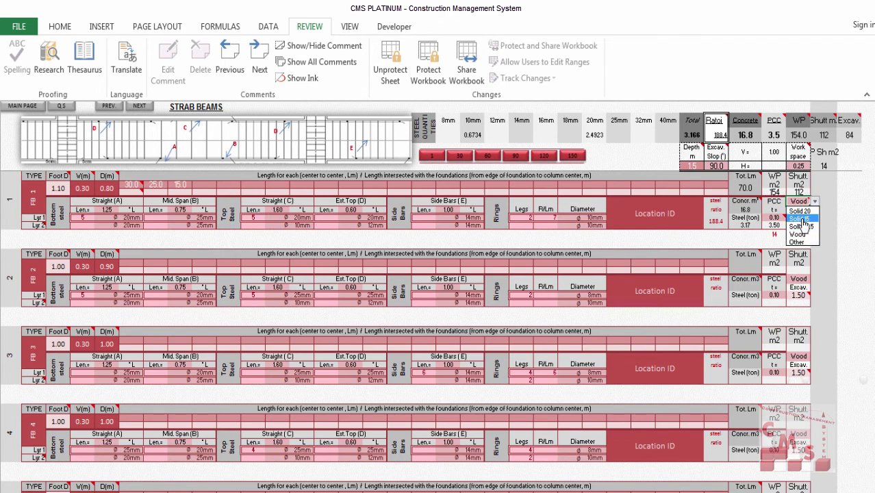
{"action": "left_click", "coordinate": [815, 236]}
{"action": "left_click", "coordinate": [800, 219]}
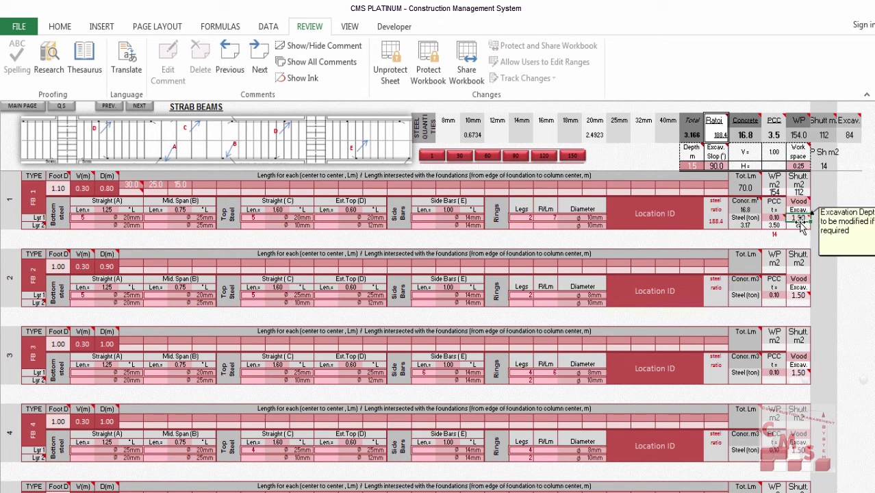
{"action": "mouse_move", "coordinate": [798, 225]}
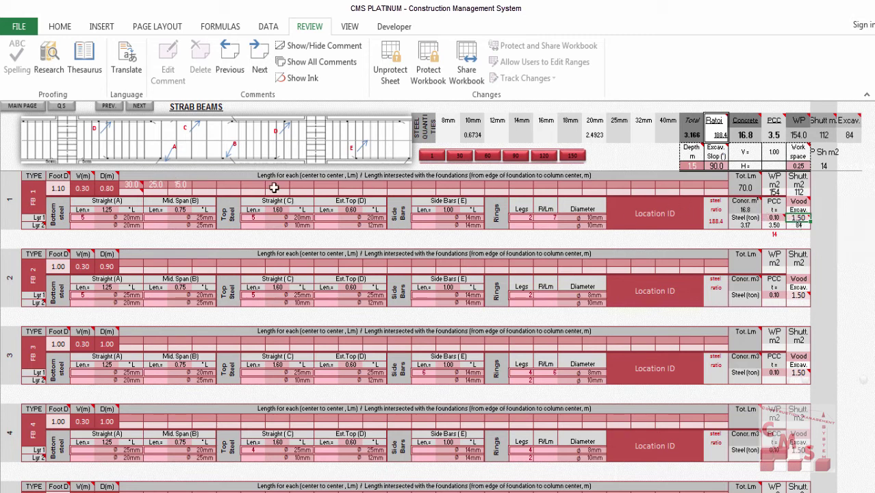
- Read FB 1's Tot. Lm, Steel (ton) and steel ratio comments, then return to Structure Works via Q.S
{"action": "left_click", "coordinate": [744, 188]}
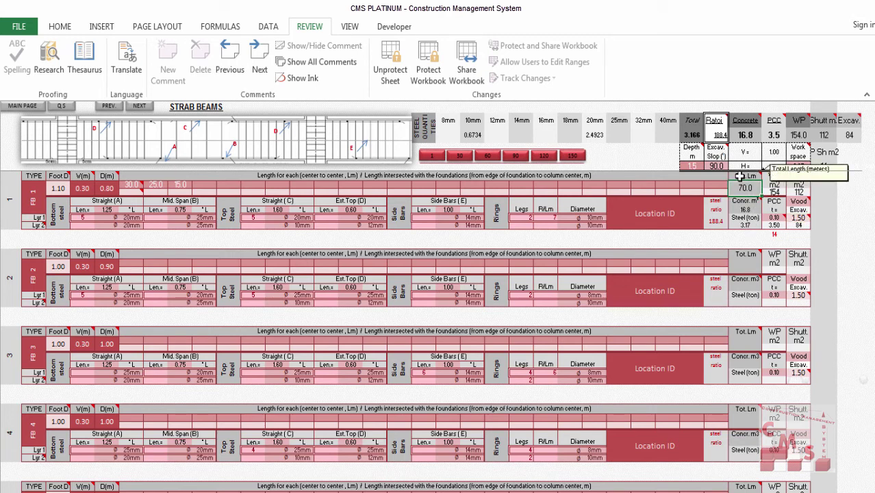
{"action": "mouse_move", "coordinate": [743, 204]}
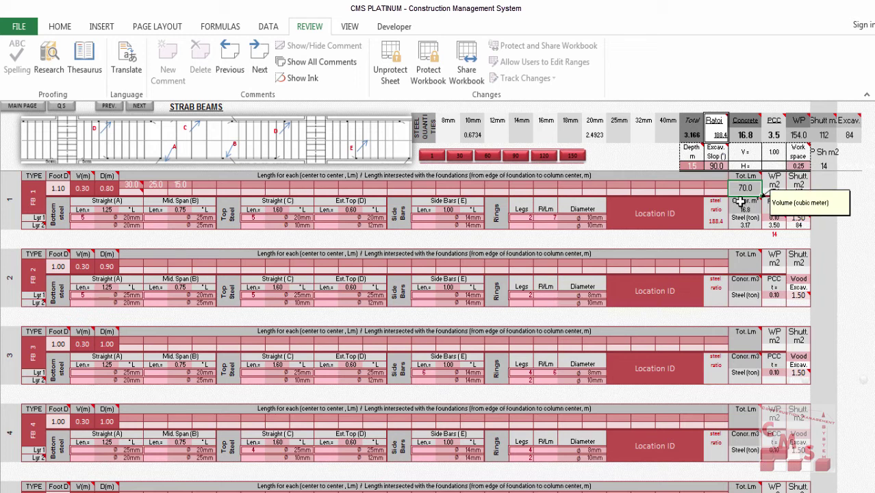
{"action": "left_click", "coordinate": [743, 218]}
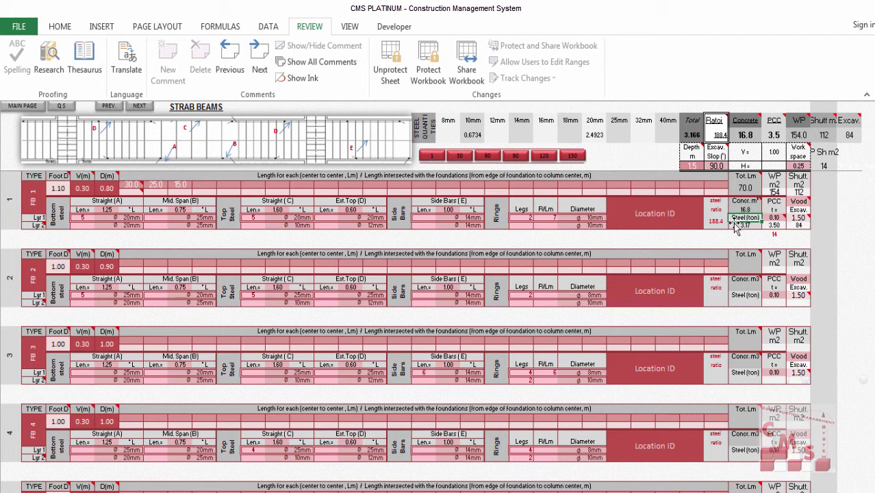
{"action": "left_click", "coordinate": [715, 222]}
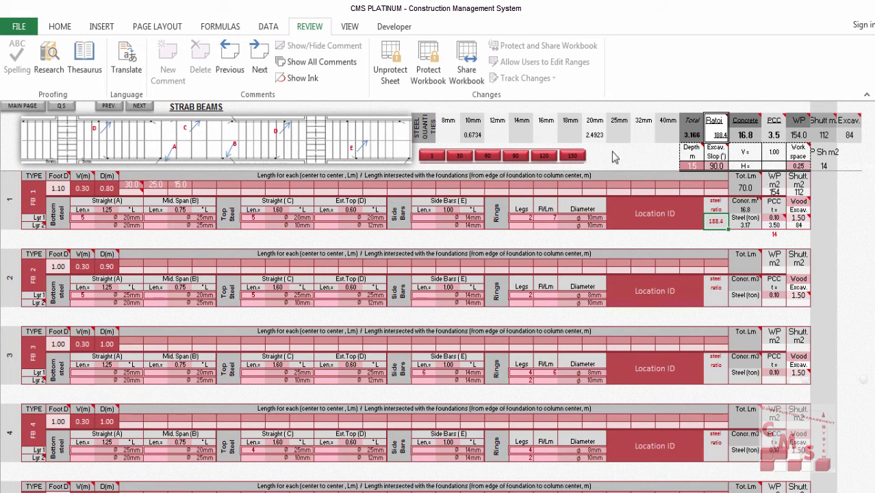
{"action": "left_click", "coordinate": [424, 127]}
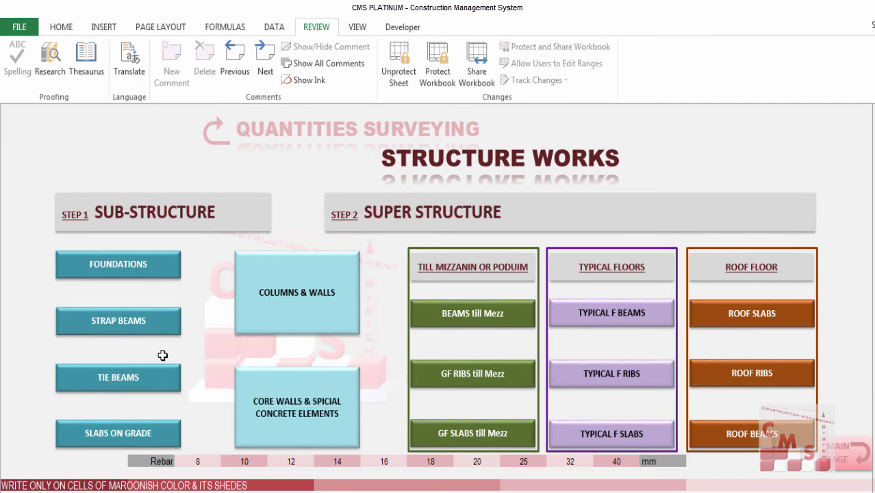
- Open the TIE BEAMS sheet from the Structure Works menu
{"action": "left_click", "coordinate": [167, 382]}
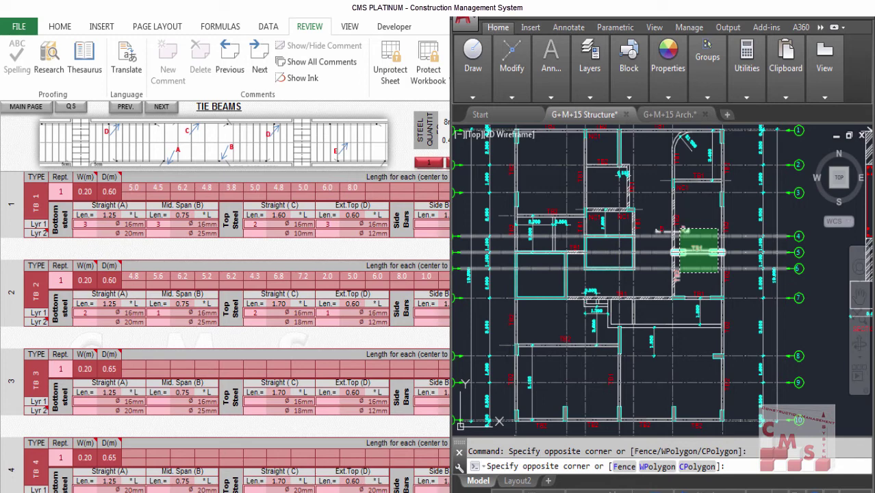
- Cancel the crossing selection, review TB1/TB2 spans (3.750, 1.400, 2.550, 1.050, 2.900 m), then return to Excel
{"action": "key", "text": "Escape"}
{"action": "scroll", "coordinate": [551, 166], "scroll_direction": "up", "scroll_amount": 6}
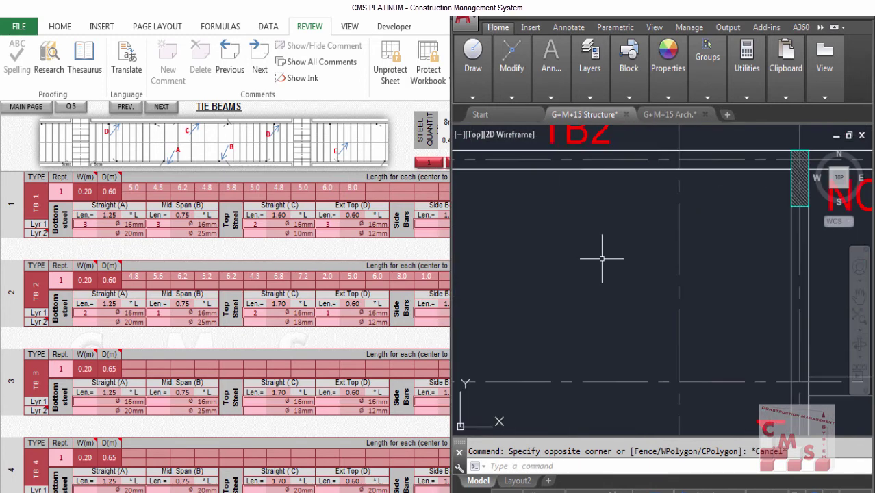
{"action": "scroll", "coordinate": [603, 254], "scroll_direction": "down", "scroll_amount": 2}
{"action": "scroll", "coordinate": [563, 210], "scroll_direction": "down", "scroll_amount": 3}
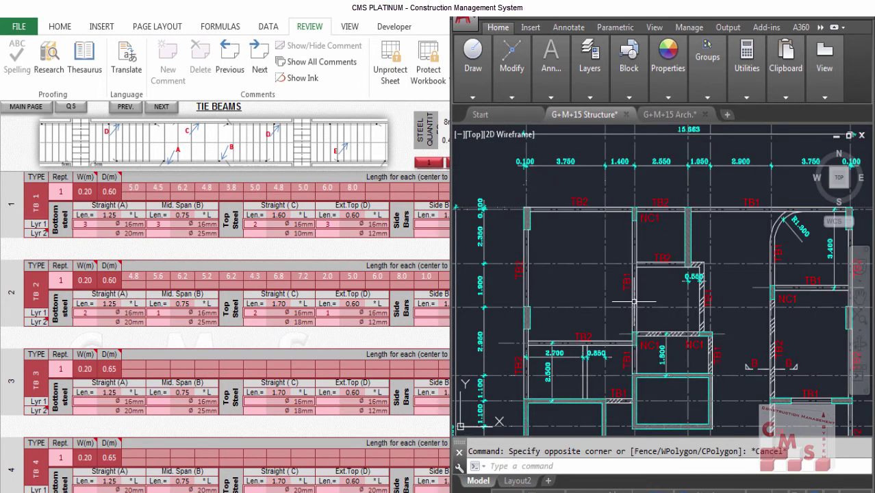
{"action": "scroll", "coordinate": [534, 192], "scroll_direction": "down", "scroll_amount": 1}
{"action": "scroll", "coordinate": [637, 202], "scroll_direction": "up", "scroll_amount": 2}
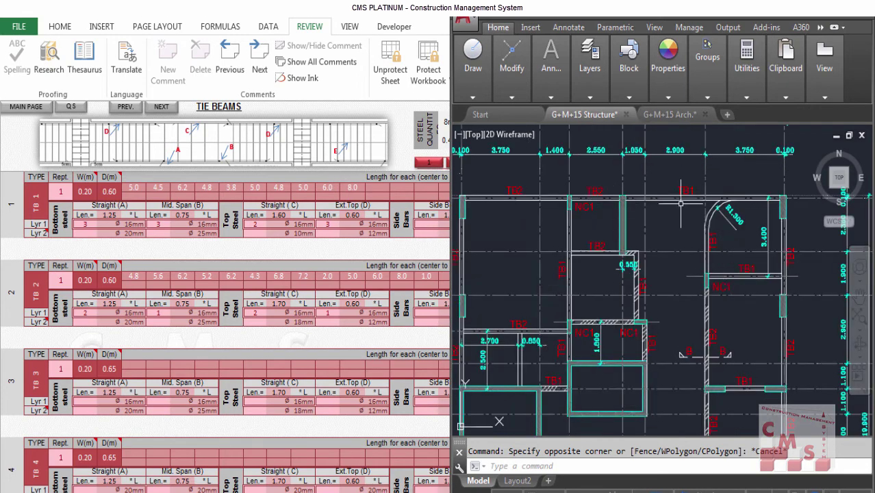
{"action": "scroll", "coordinate": [681, 204], "scroll_direction": "down", "scroll_amount": 3}
{"action": "scroll", "coordinate": [637, 250], "scroll_direction": "down", "scroll_amount": 1}
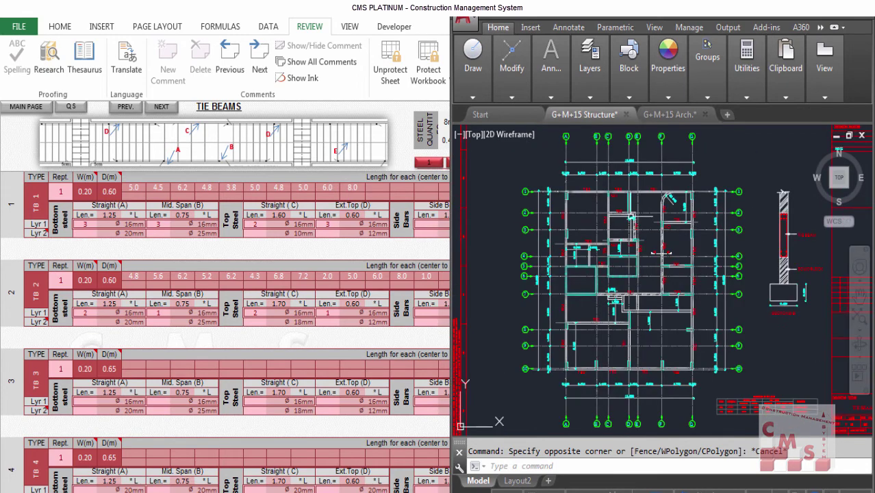
{"action": "scroll", "coordinate": [633, 373], "scroll_direction": "up", "scroll_amount": 3}
{"action": "scroll", "coordinate": [641, 375], "scroll_direction": "up", "scroll_amount": 1}
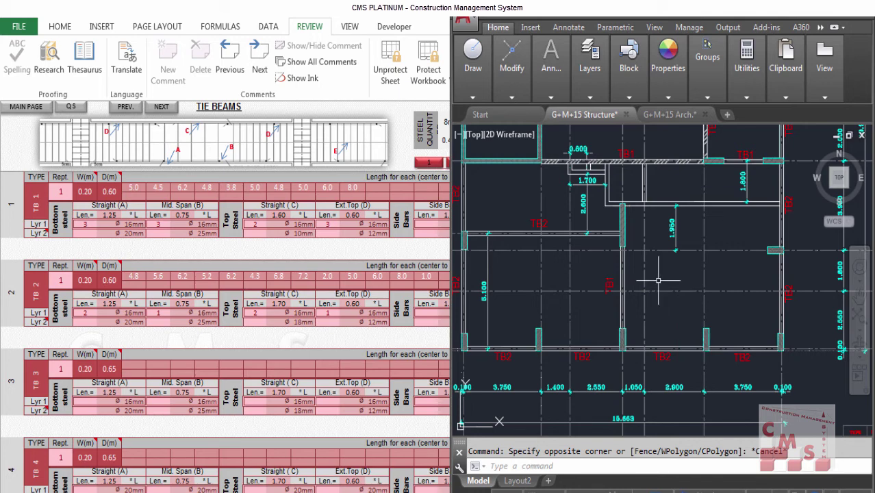
{"action": "scroll", "coordinate": [656, 281], "scroll_direction": "down", "scroll_amount": 3}
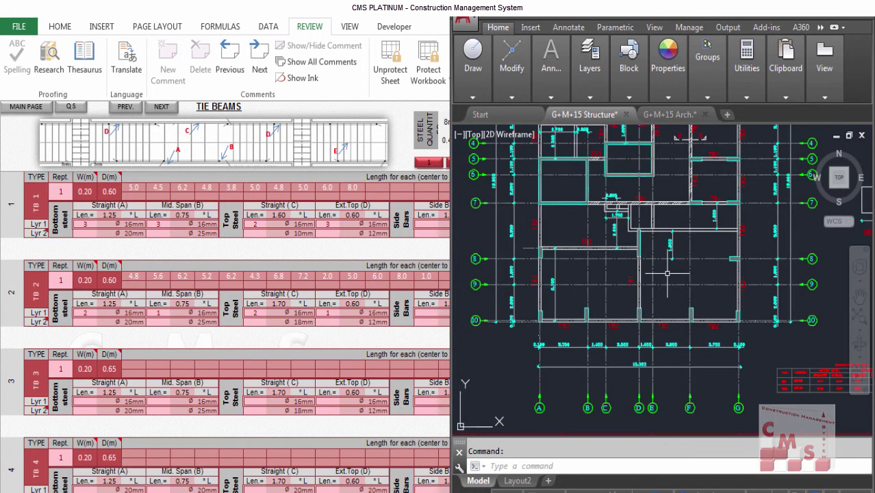
{"action": "scroll", "coordinate": [603, 202], "scroll_direction": "up", "scroll_amount": 3}
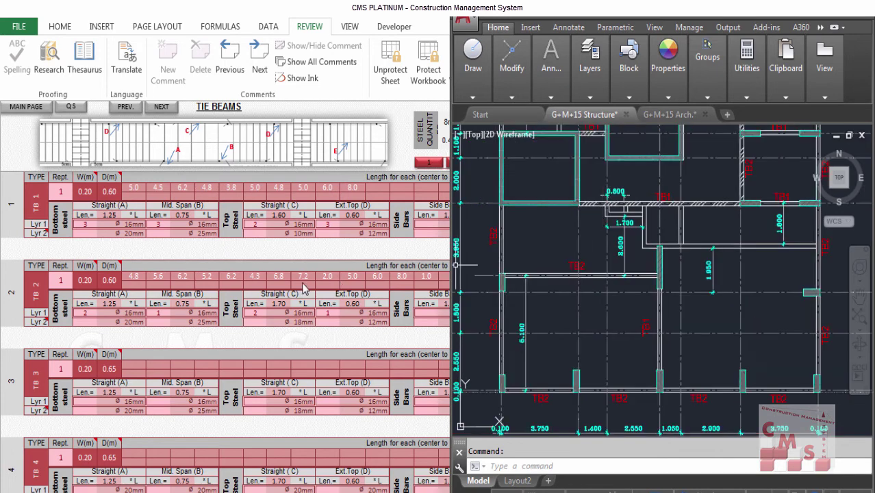
{"action": "left_click", "coordinate": [445, 220]}
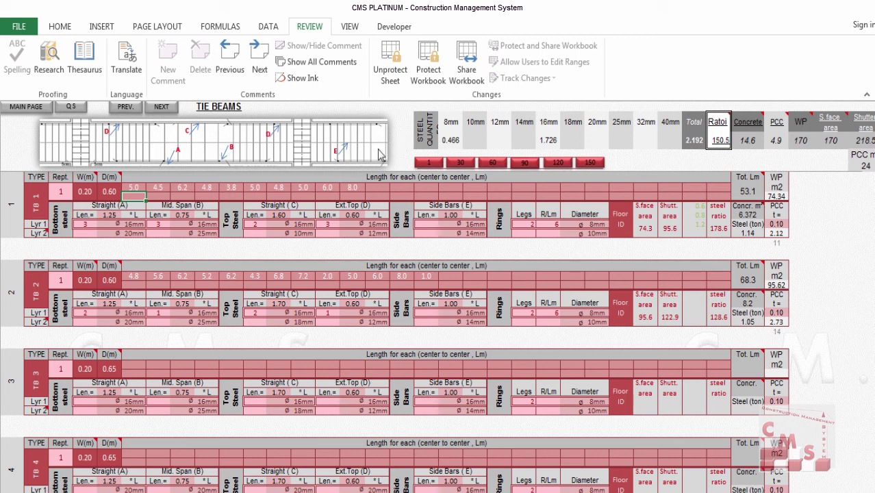
{"action": "left_click", "coordinate": [425, 130]}
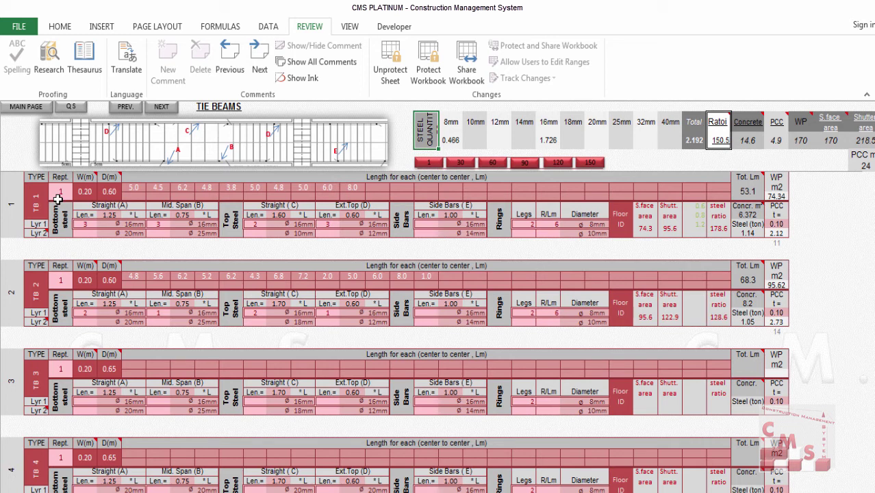
{"action": "left_click", "coordinate": [87, 193]}
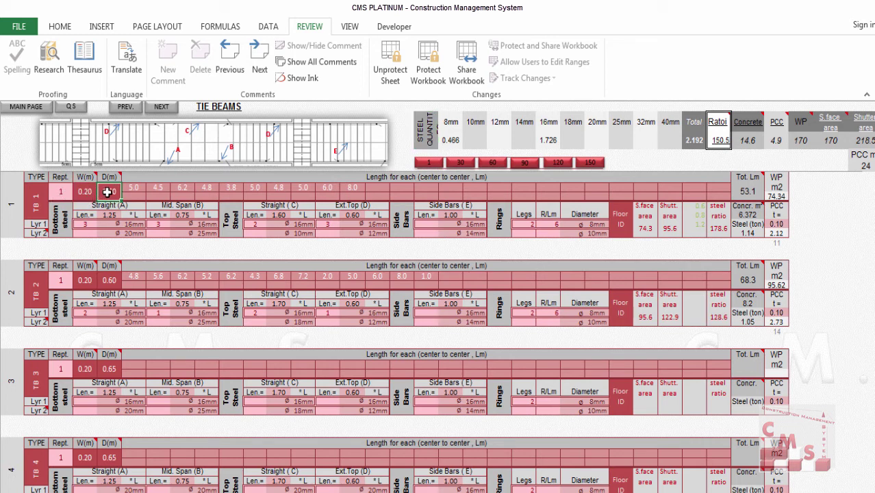
{"action": "mouse_move", "coordinate": [88, 176]}
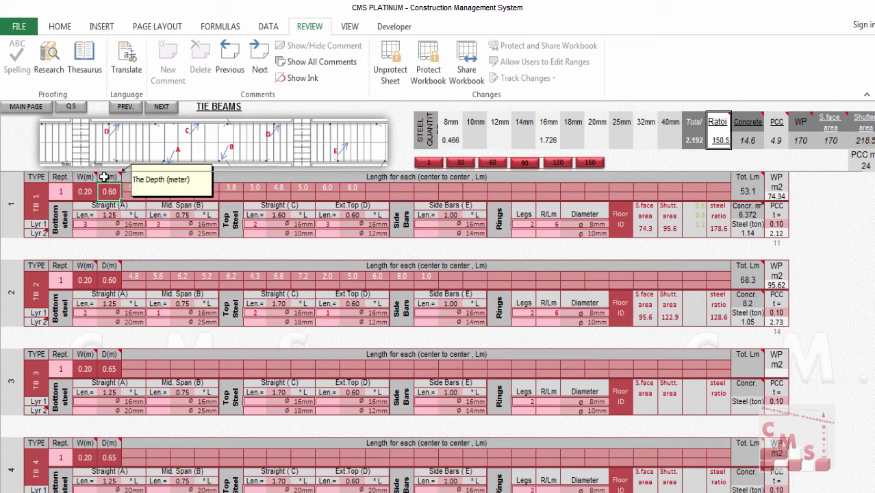
{"action": "left_click_drag", "start_coordinate": [131, 190], "coordinate": [308, 188]}
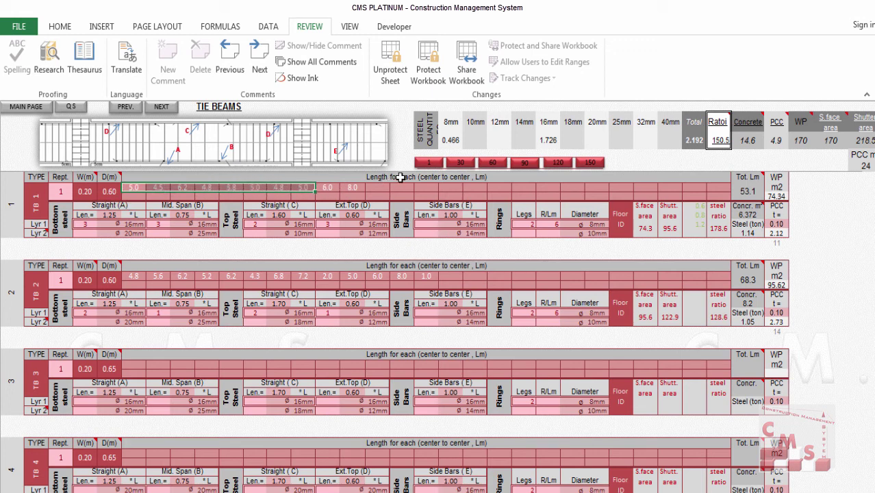
{"action": "left_click", "coordinate": [327, 189]}
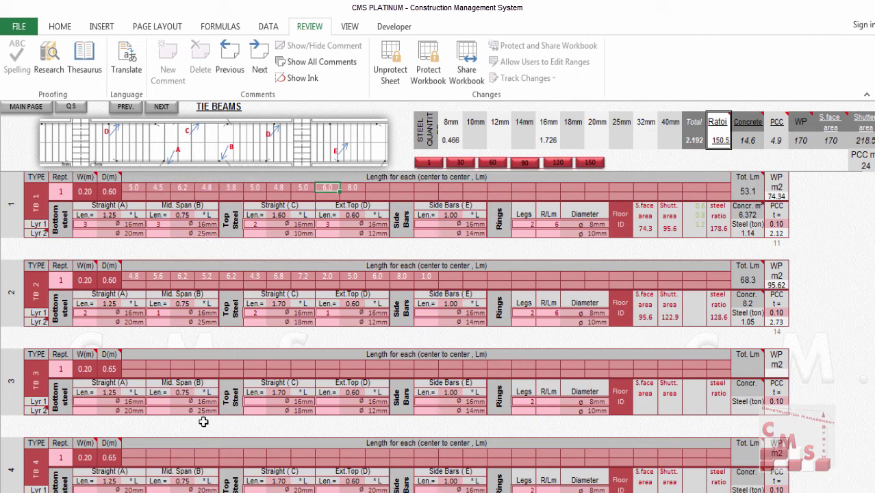
- Bring the structural drawing up beside the Tie Beams sheet and zoom out to the full plan
{"action": "left_click", "coordinate": [254, 491]}
{"action": "left_click", "coordinate": [252, 471]}
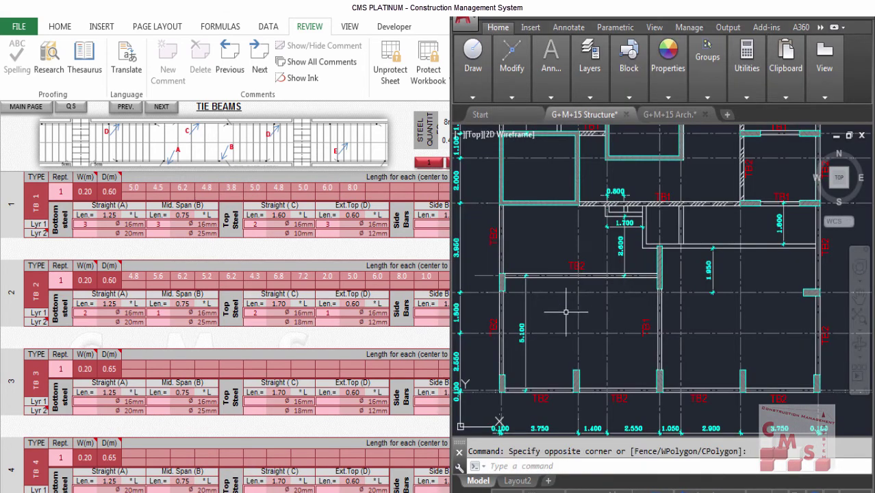
{"action": "scroll", "coordinate": [567, 303], "scroll_direction": "down", "scroll_amount": 3}
{"action": "scroll", "coordinate": [727, 376], "scroll_direction": "up", "scroll_amount": 5}
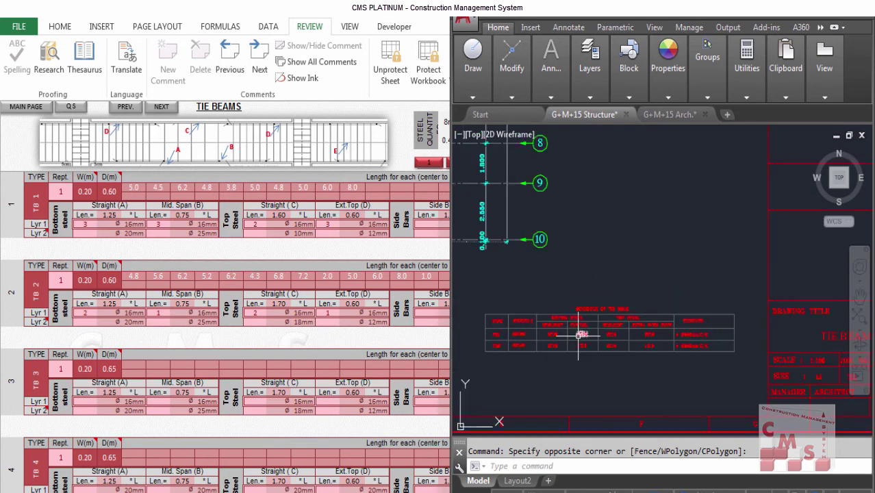
{"action": "scroll", "coordinate": [579, 337], "scroll_direction": "up", "scroll_amount": 3}
{"action": "scroll", "coordinate": [543, 338], "scroll_direction": "down", "scroll_amount": 3}
{"action": "scroll", "coordinate": [544, 337], "scroll_direction": "up", "scroll_amount": 4}
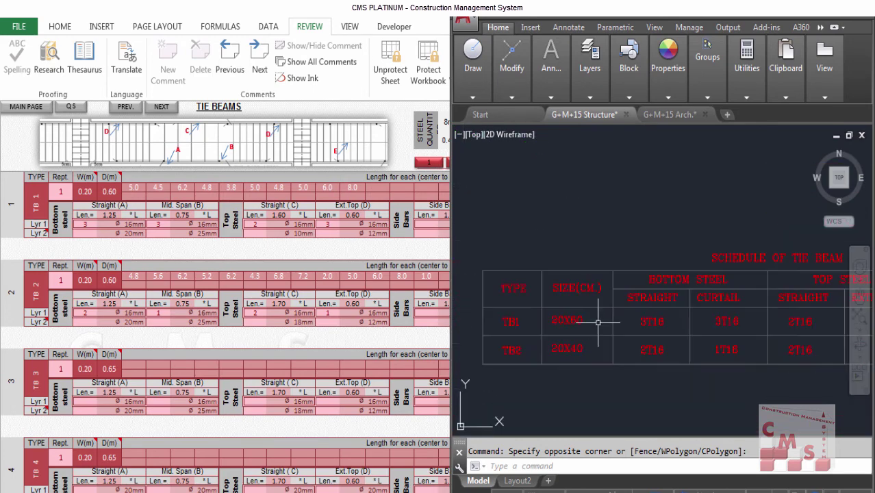
{"action": "scroll", "coordinate": [582, 322], "scroll_direction": "down", "scroll_amount": 2}
{"action": "scroll", "coordinate": [510, 328], "scroll_direction": "up", "scroll_amount": 2}
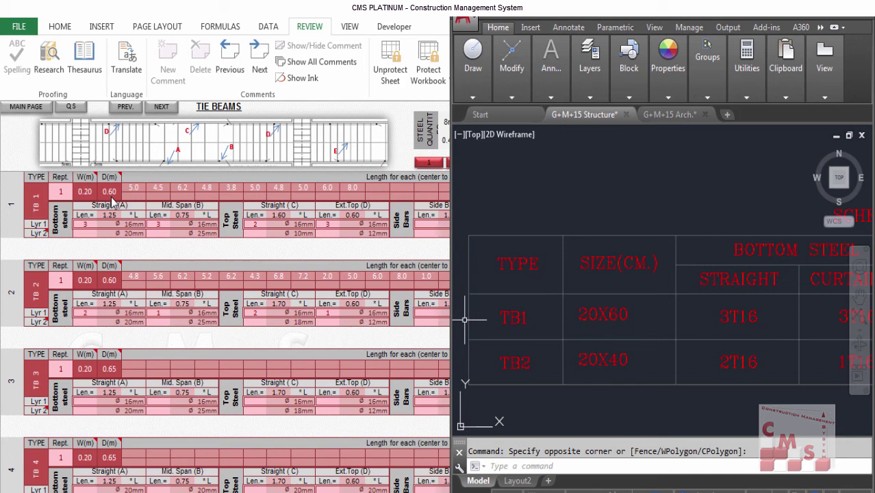
- Zoom in on the TB1 and TB2 tie beam labels framing the NC1 columns
{"action": "scroll", "coordinate": [621, 347], "scroll_direction": "down", "scroll_amount": 5}
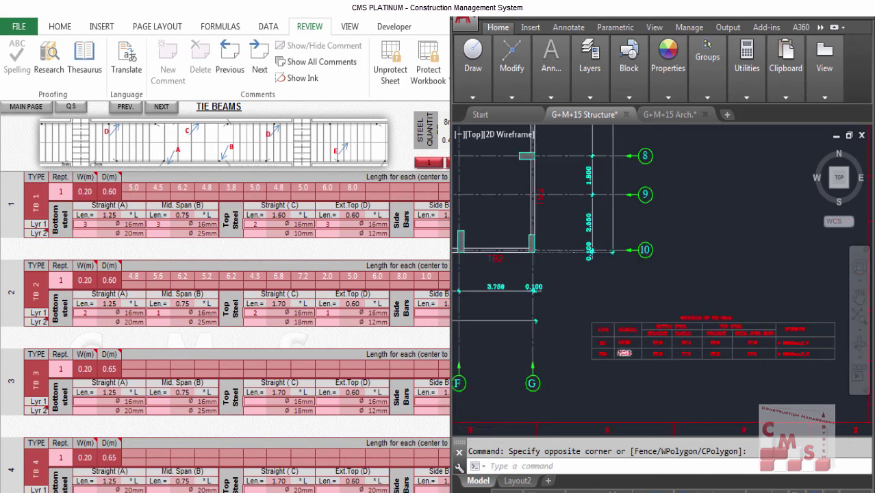
{"action": "scroll", "coordinate": [575, 292], "scroll_direction": "down", "scroll_amount": 3}
{"action": "scroll", "coordinate": [576, 292], "scroll_direction": "up", "scroll_amount": 3}
{"action": "scroll", "coordinate": [576, 292], "scroll_direction": "down", "scroll_amount": 3}
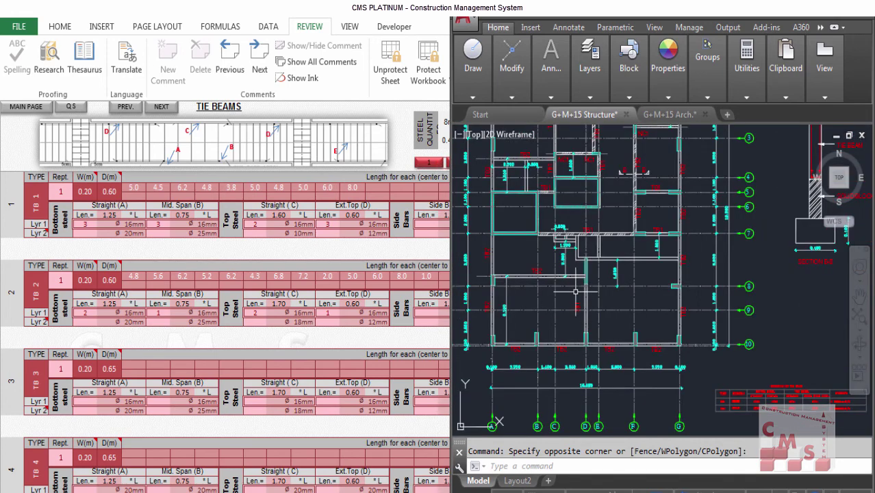
{"action": "scroll", "coordinate": [576, 292], "scroll_direction": "up", "scroll_amount": 2}
{"action": "scroll", "coordinate": [612, 346], "scroll_direction": "up", "scroll_amount": 2}
{"action": "scroll", "coordinate": [535, 358], "scroll_direction": "up", "scroll_amount": 3}
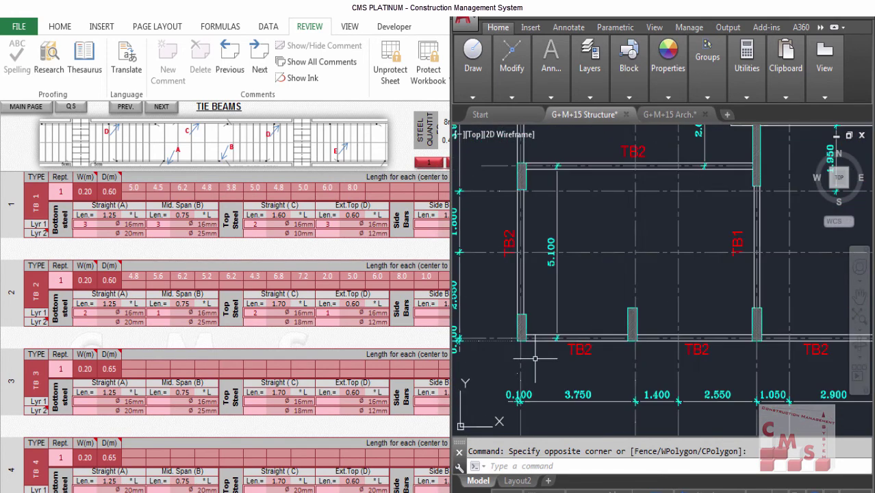
{"action": "scroll", "coordinate": [529, 363], "scroll_direction": "down", "scroll_amount": 2}
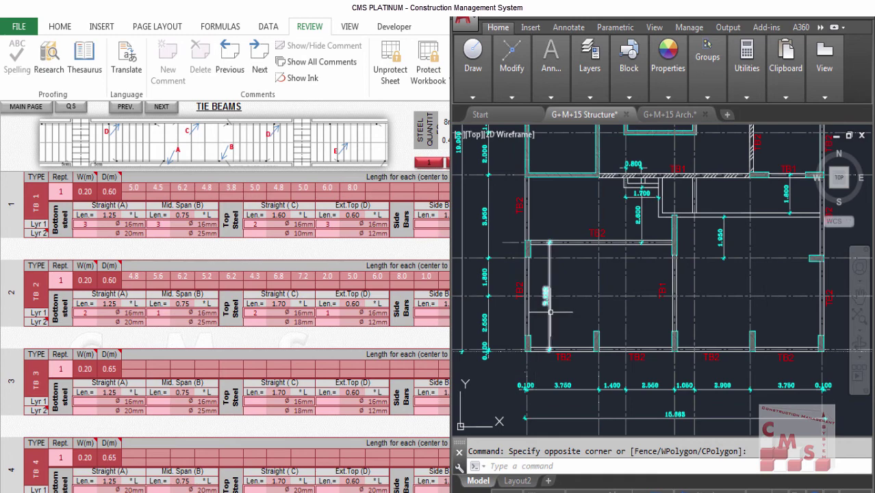
{"action": "scroll", "coordinate": [551, 312], "scroll_direction": "up", "scroll_amount": 2}
{"action": "scroll", "coordinate": [558, 332], "scroll_direction": "down", "scroll_amount": 2}
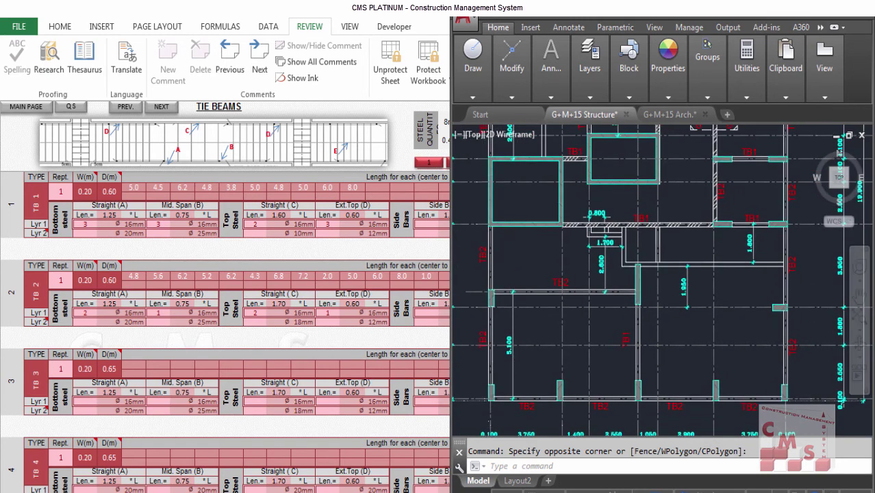
{"action": "scroll", "coordinate": [775, 157], "scroll_direction": "up", "scroll_amount": 3}
{"action": "scroll", "coordinate": [708, 205], "scroll_direction": "down", "scroll_amount": 2}
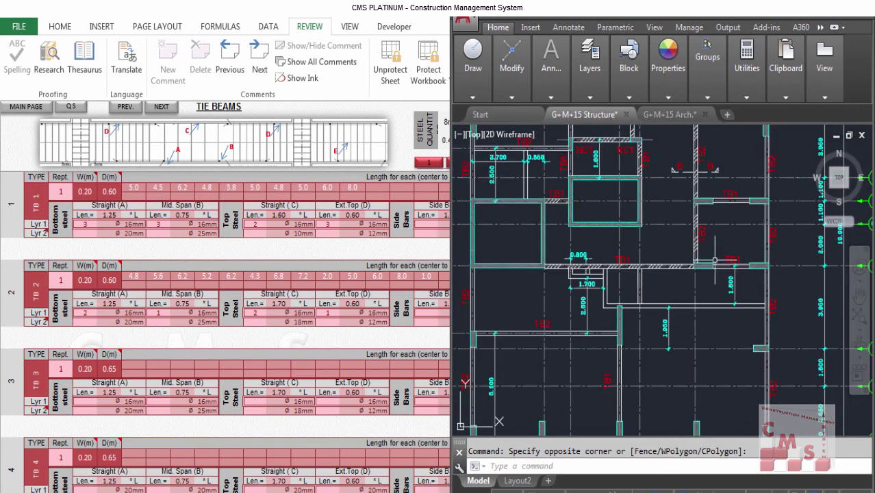
{"action": "scroll", "coordinate": [706, 233], "scroll_direction": "down", "scroll_amount": 3}
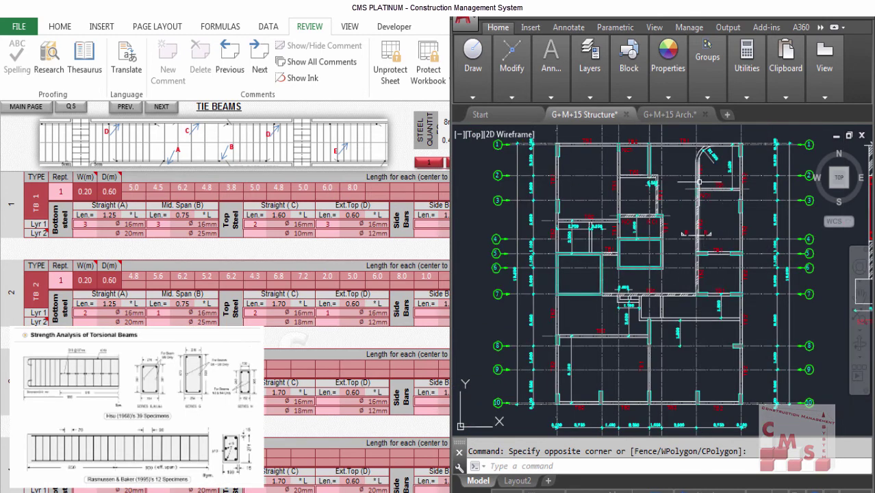
{"action": "scroll", "coordinate": [699, 182], "scroll_direction": "up", "scroll_amount": 3}
{"action": "scroll", "coordinate": [712, 212], "scroll_direction": "down", "scroll_amount": 1}
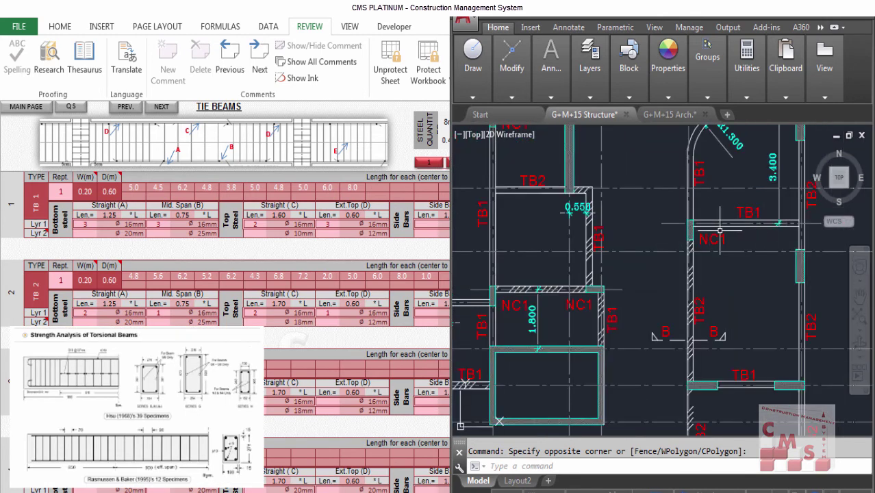
- Review TB 1's span lengths from 5.0, its repetition count and 0.10 PCC thickness
{"action": "left_click", "coordinate": [137, 195]}
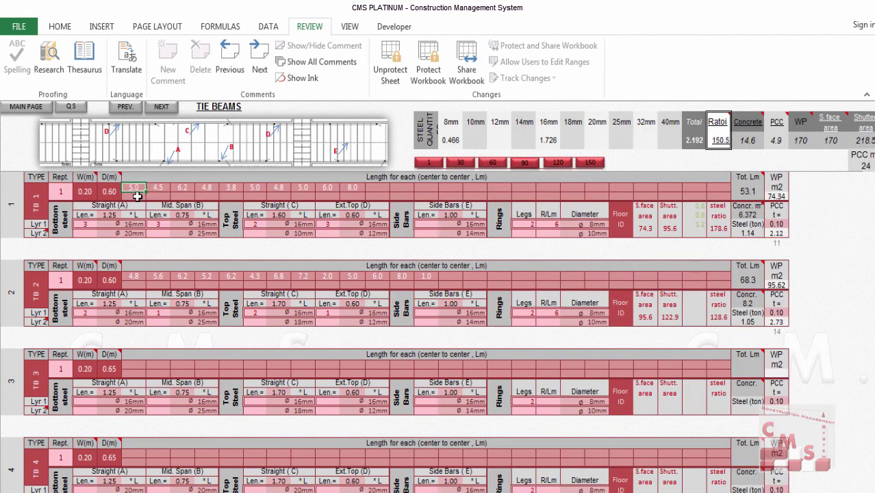
{"action": "key", "text": "Right"}
{"action": "key", "text": "Right"}
{"action": "key", "text": "Right"}
{"action": "key", "text": "Right"}
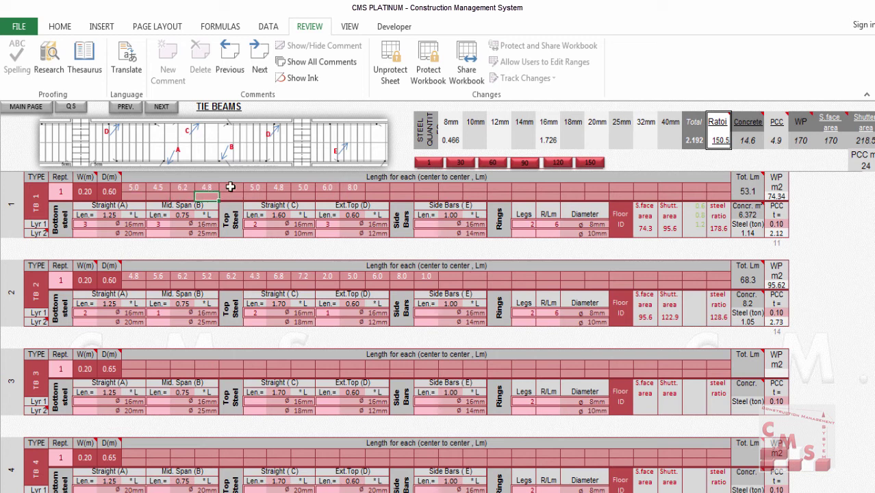
{"action": "key", "text": "Right"}
{"action": "key", "text": "Right"}
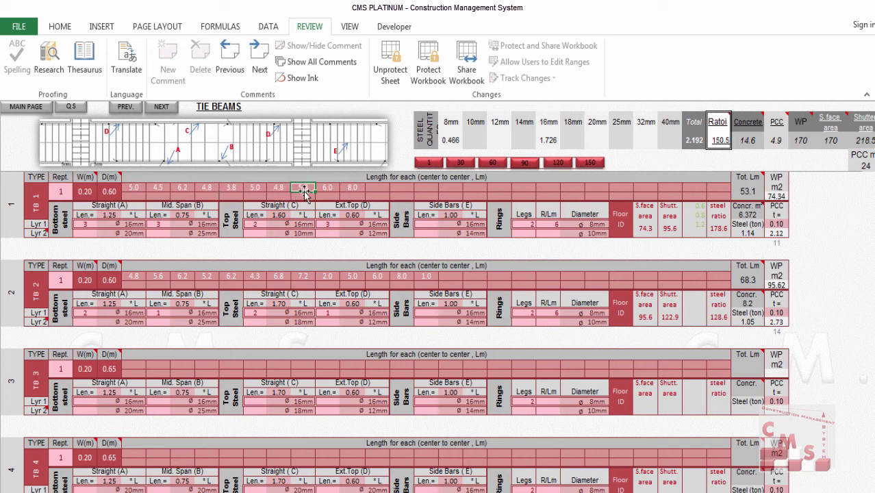
{"action": "left_click", "coordinate": [58, 195]}
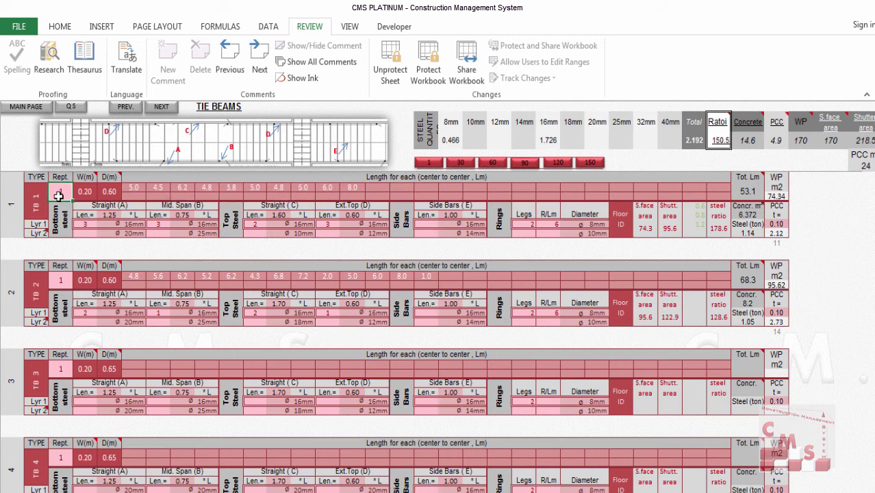
{"action": "left_click", "coordinate": [142, 193]}
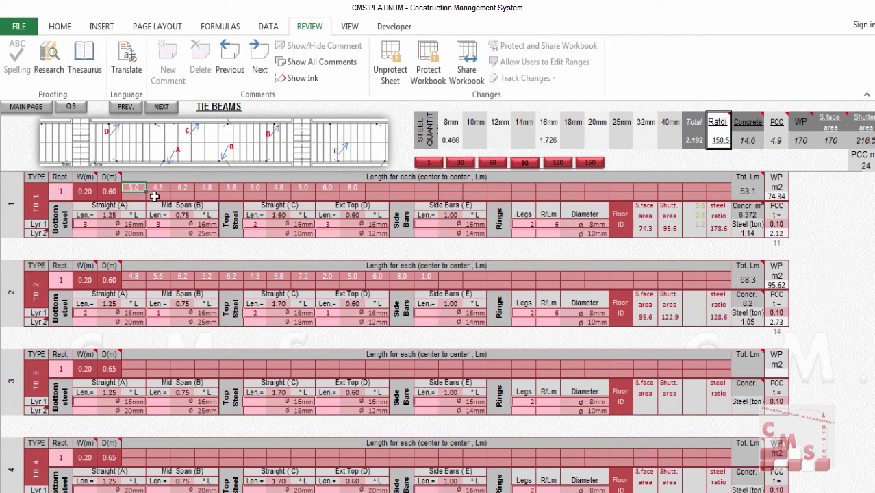
{"action": "left_click", "coordinate": [61, 189]}
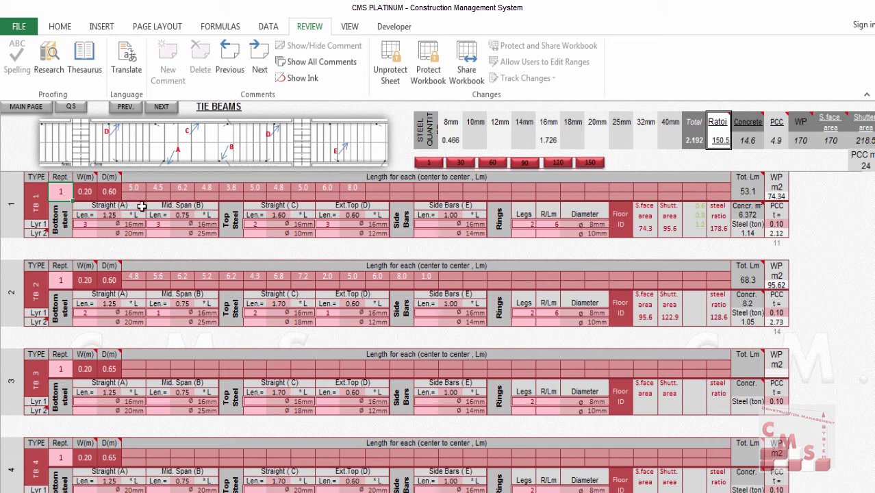
{"action": "left_click", "coordinate": [781, 224]}
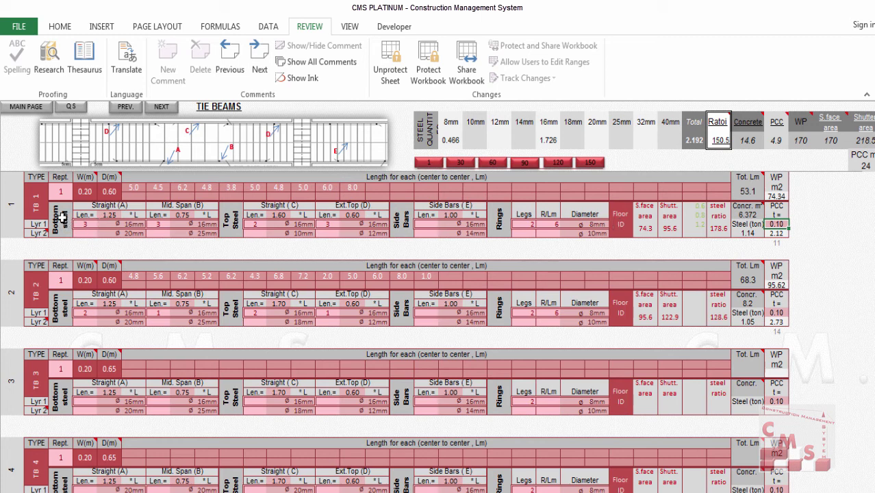
{"action": "left_click_drag", "start_coordinate": [61, 221], "coordinate": [339, 226]}
{"action": "left_click", "coordinate": [452, 222]}
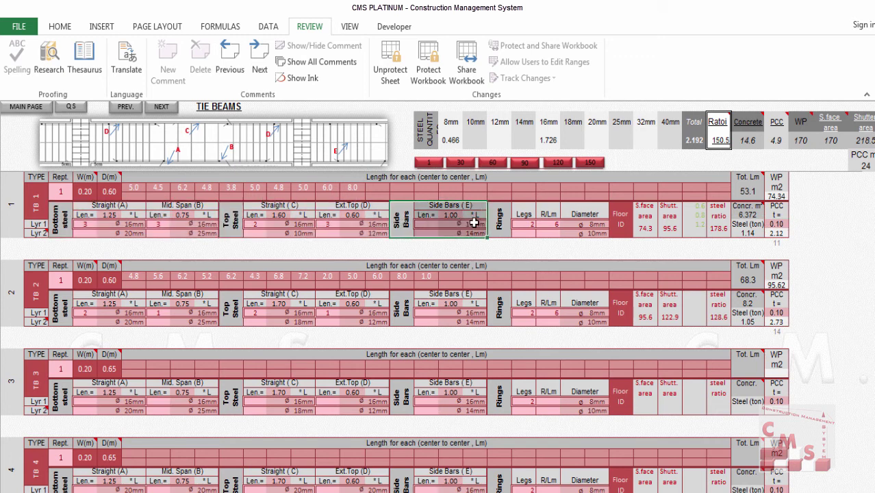
{"action": "left_click_drag", "start_coordinate": [497, 221], "coordinate": [592, 231]}
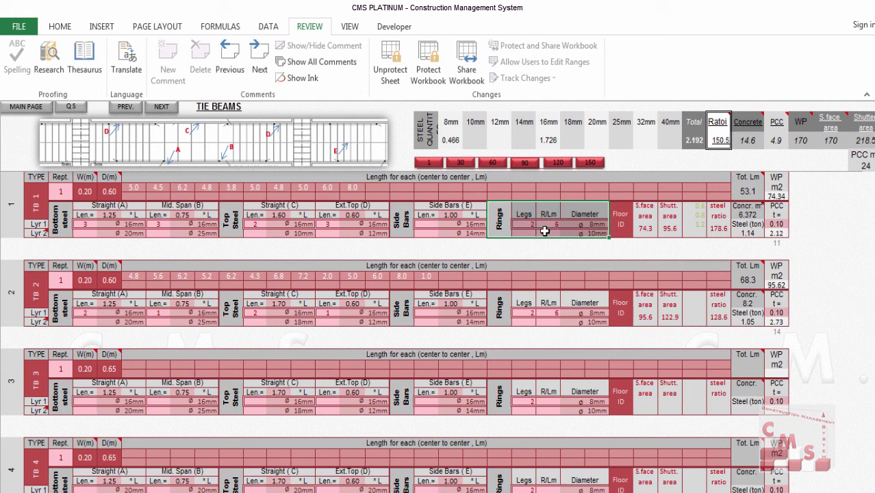
{"action": "left_click", "coordinate": [593, 228]}
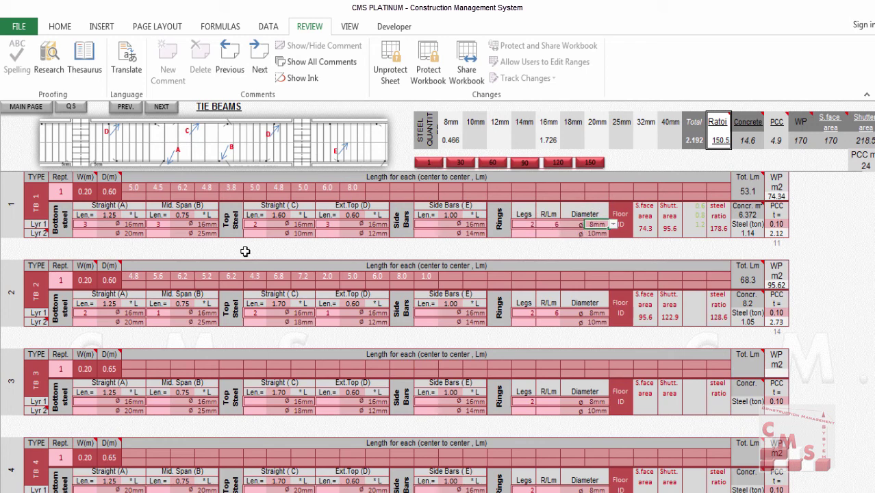
{"action": "key", "text": "alt+Tab"}
- Zoom onto the Schedule of Tie Beam table and pan to the ø8@20cm C/C stirrups column
{"action": "scroll", "coordinate": [751, 381], "scroll_direction": "up", "scroll_amount": 5}
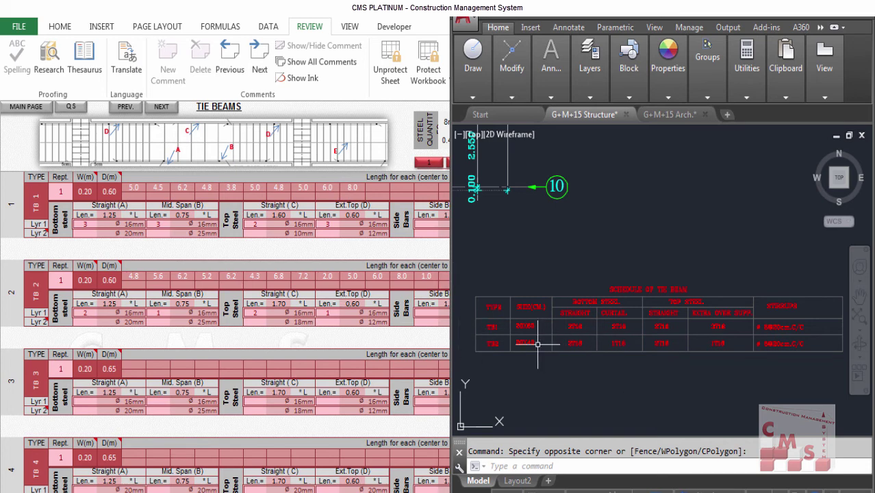
{"action": "scroll", "coordinate": [635, 330], "scroll_direction": "up", "scroll_amount": 4}
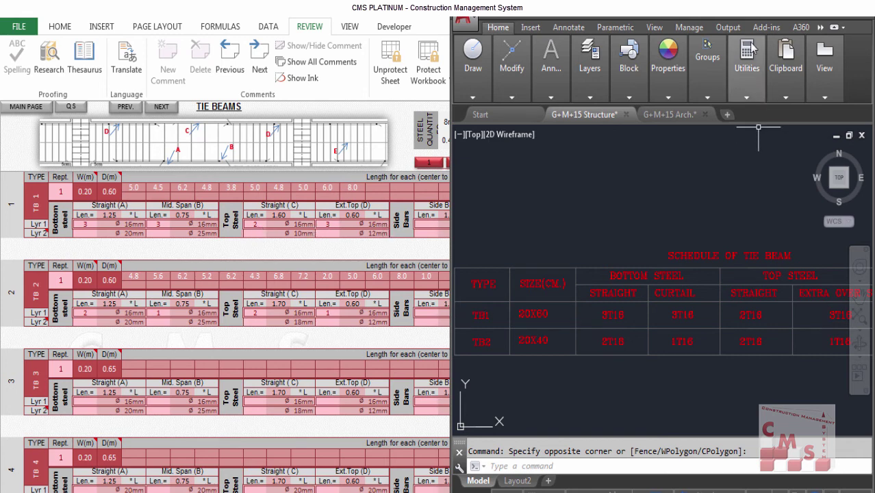
{"action": "left_click", "coordinate": [747, 68]}
{"action": "left_click_drag", "start_coordinate": [548, 204], "coordinate": [339, 207]}
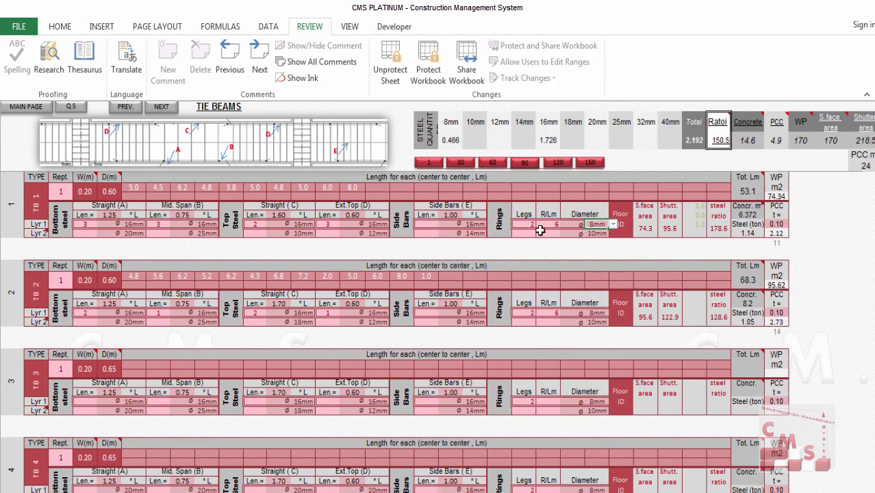
- Change TB 1's rings per metre from 6 to 5, bringing its steel to 1.10 t
{"action": "left_click", "coordinate": [393, 240]}
{"action": "left_click", "coordinate": [559, 224]}
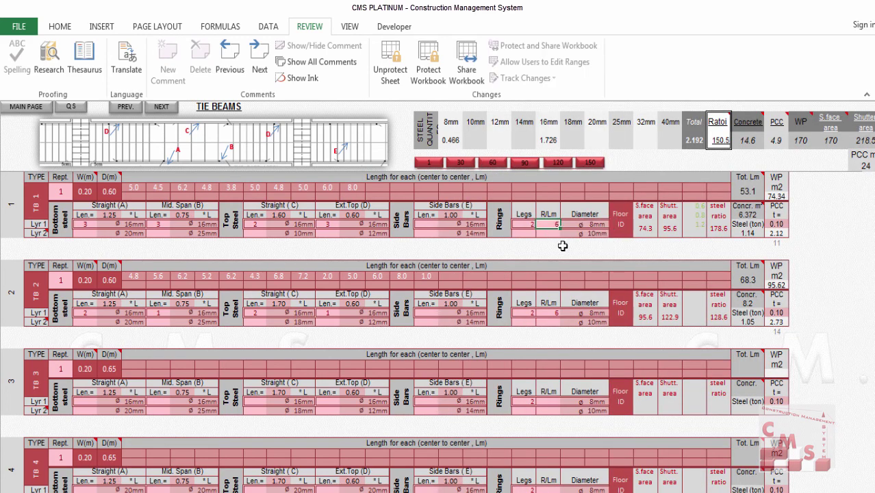
{"action": "type", "text": "5"}
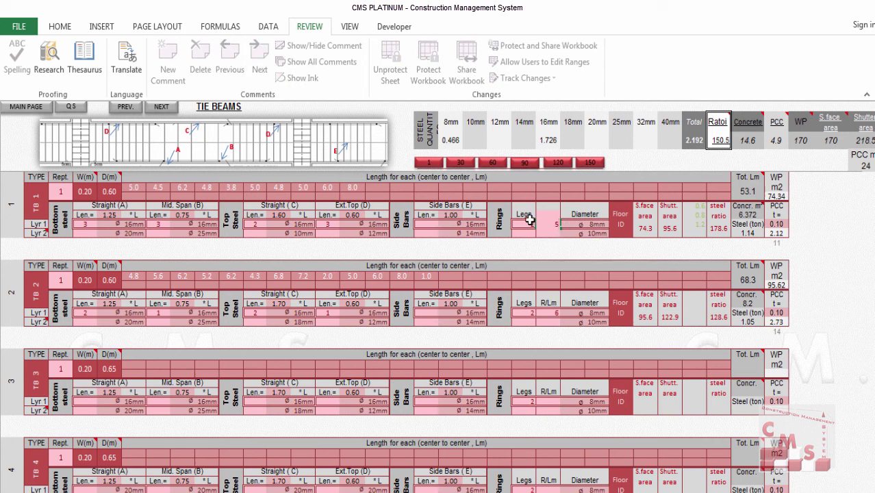
{"action": "key", "text": "Return"}
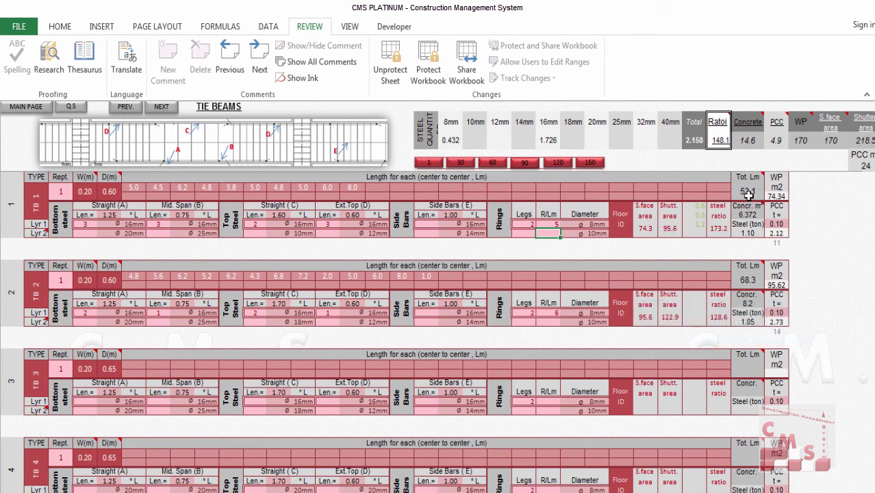
- Check TB 1's concrete volume, steel weight and PCC thickness
{"action": "left_click", "coordinate": [752, 217]}
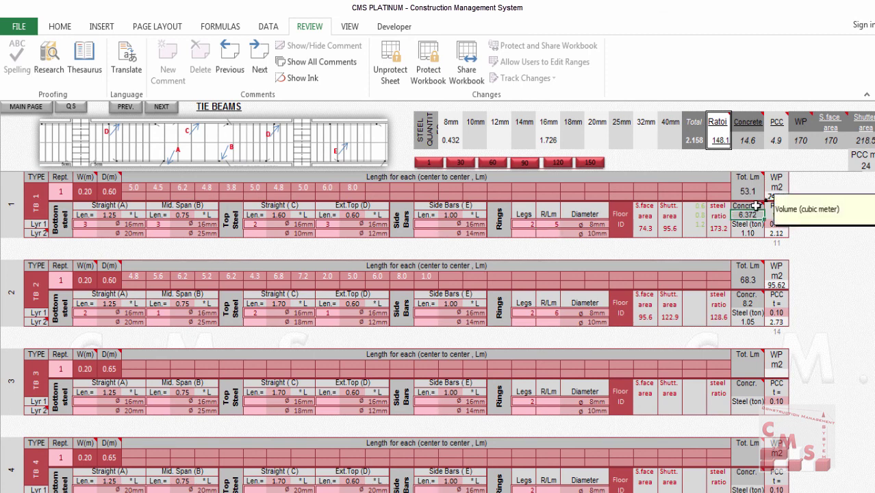
{"action": "left_click", "coordinate": [751, 234]}
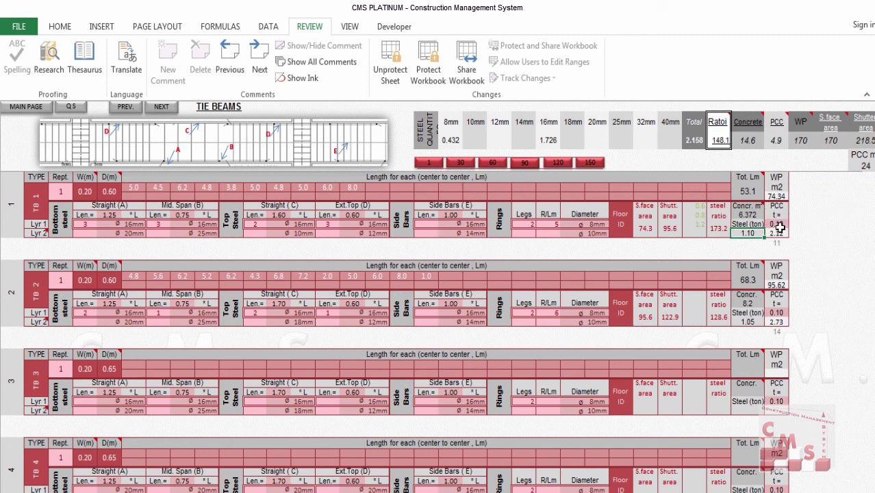
{"action": "left_click", "coordinate": [780, 225]}
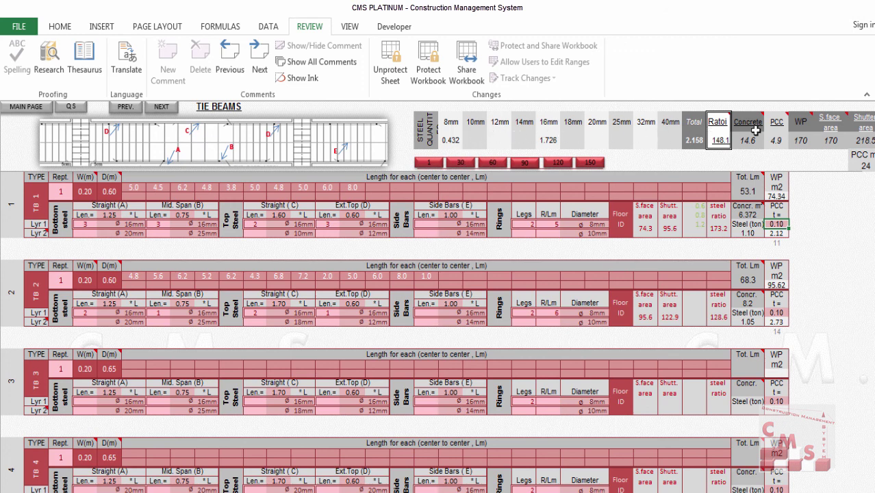
- Jump to tie beam 90 and back to tie beam 1, then go to the MAIN PAGE
{"action": "left_click", "coordinate": [526, 164]}
{"action": "scroll", "coordinate": [94, 297], "scroll_direction": "down", "scroll_amount": 2}
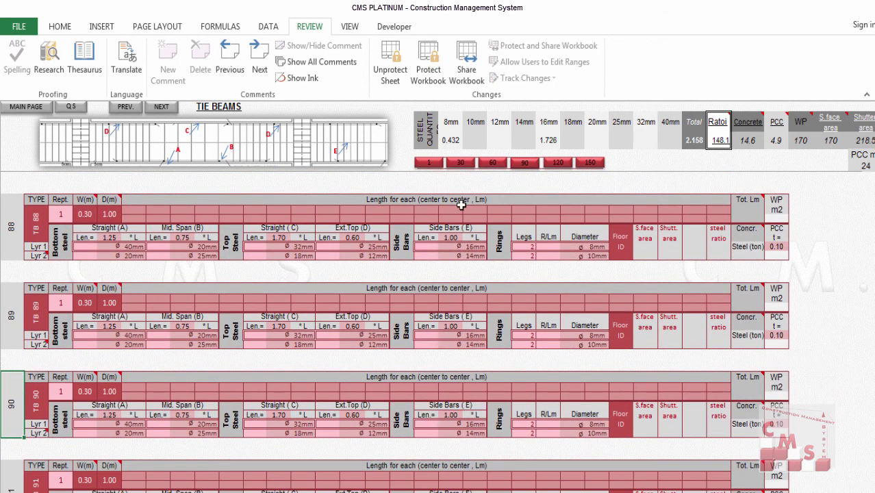
{"action": "left_click", "coordinate": [431, 164]}
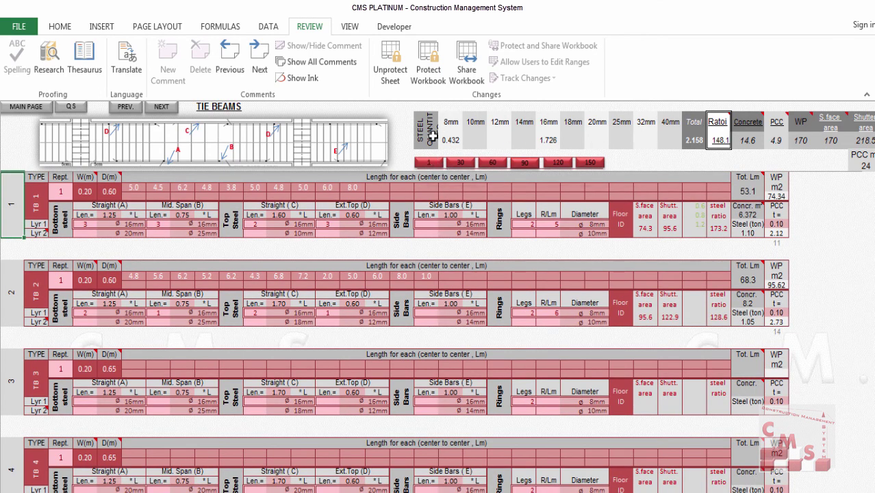
{"action": "left_click", "coordinate": [37, 107]}
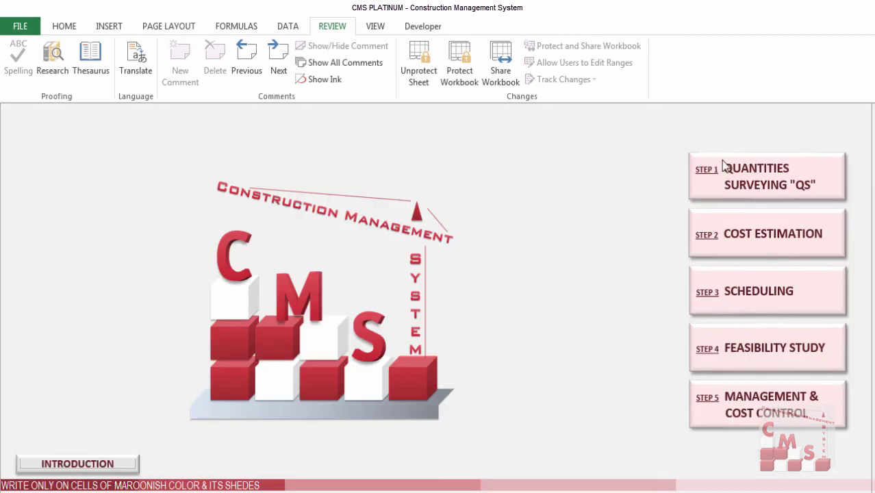